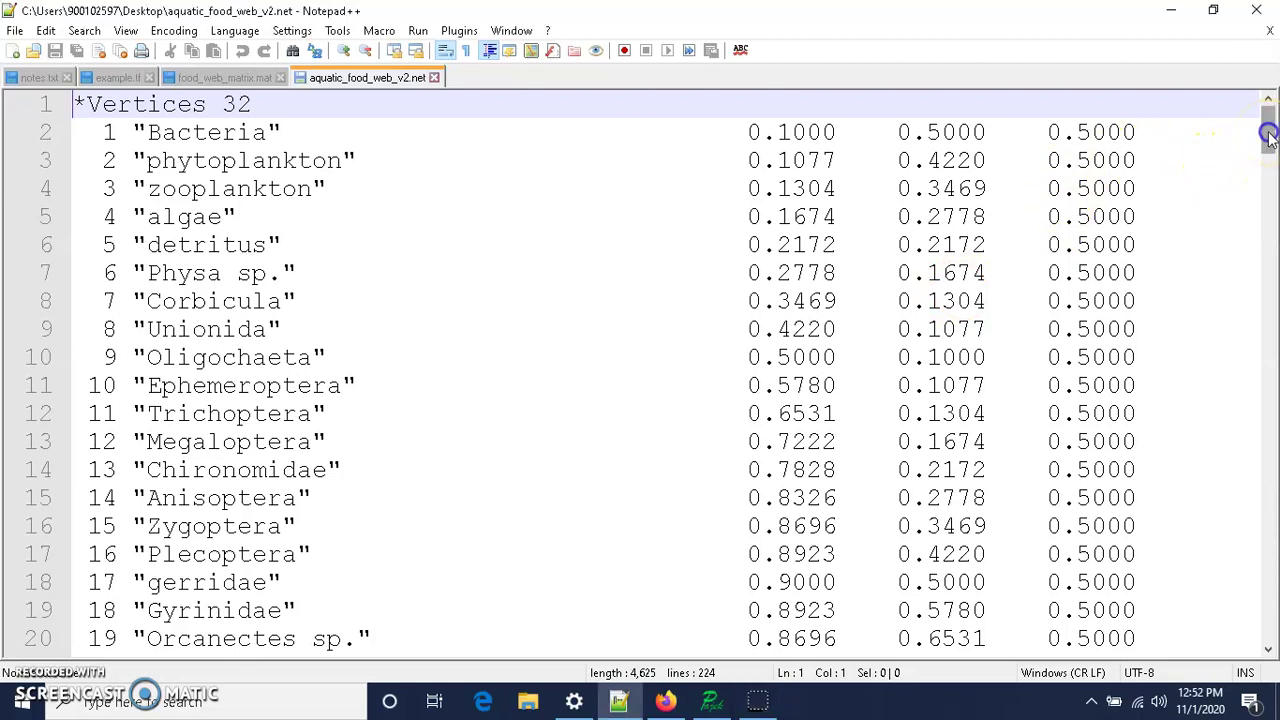
- Highlight the *Vertices 32 header line in the food-web network file
left_click_drag(1268, 134, 1268, 128)
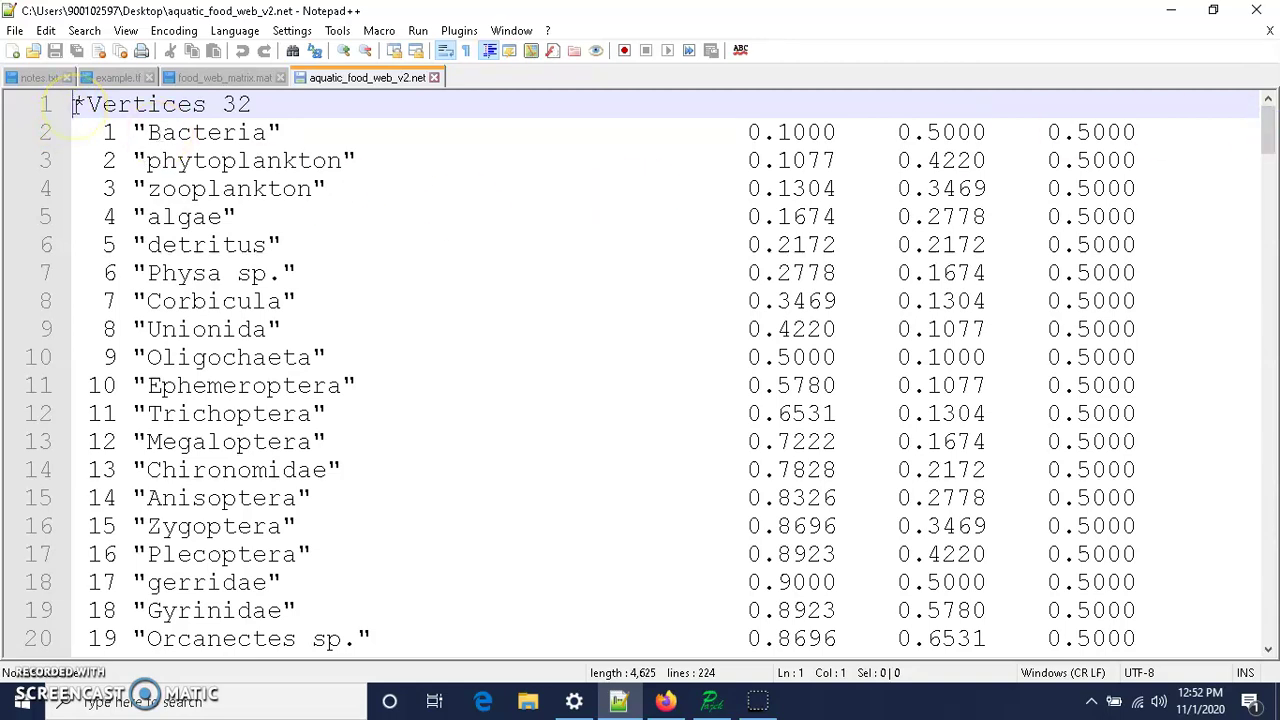
left_click_drag(74, 104, 250, 104)
left_click(250, 104)
- Scroll down through the file's vertex listing and back to the top
left_click(1268, 650)
left_click(1268, 650)
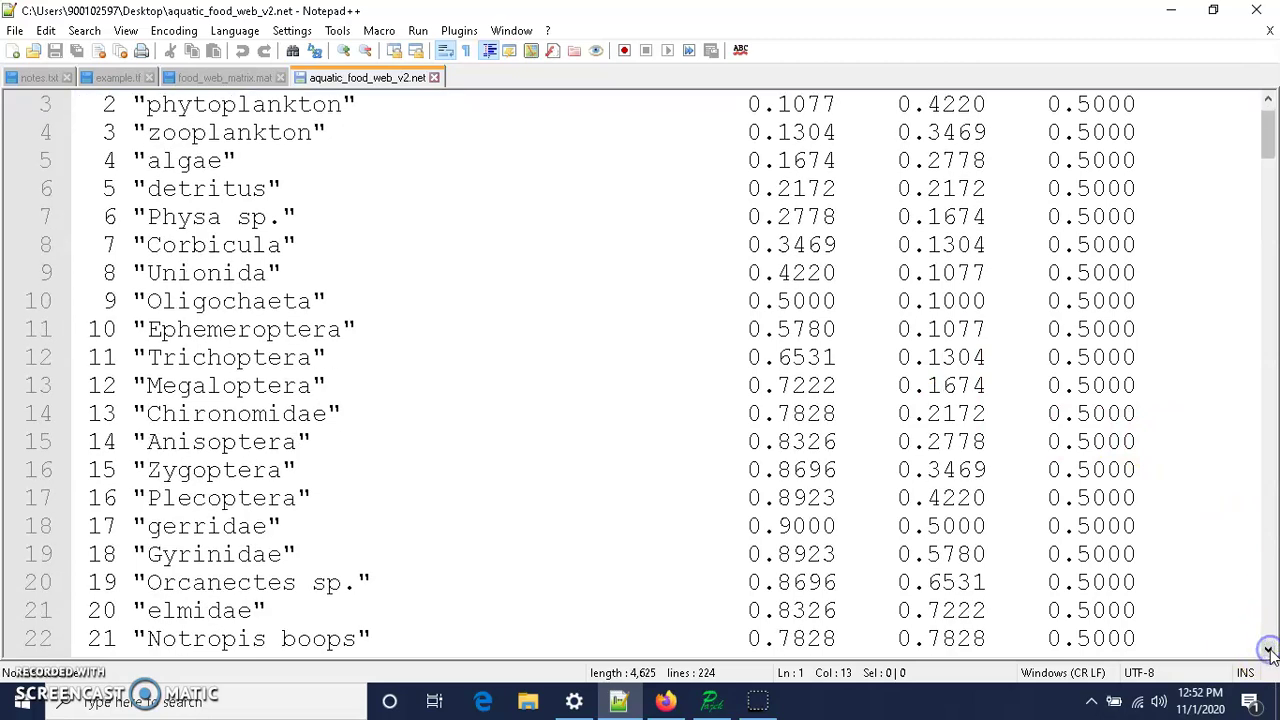
left_click(1268, 650)
left_click(1268, 650)
left_click(1268, 650)
left_click(1268, 650)
left_click(1268, 650)
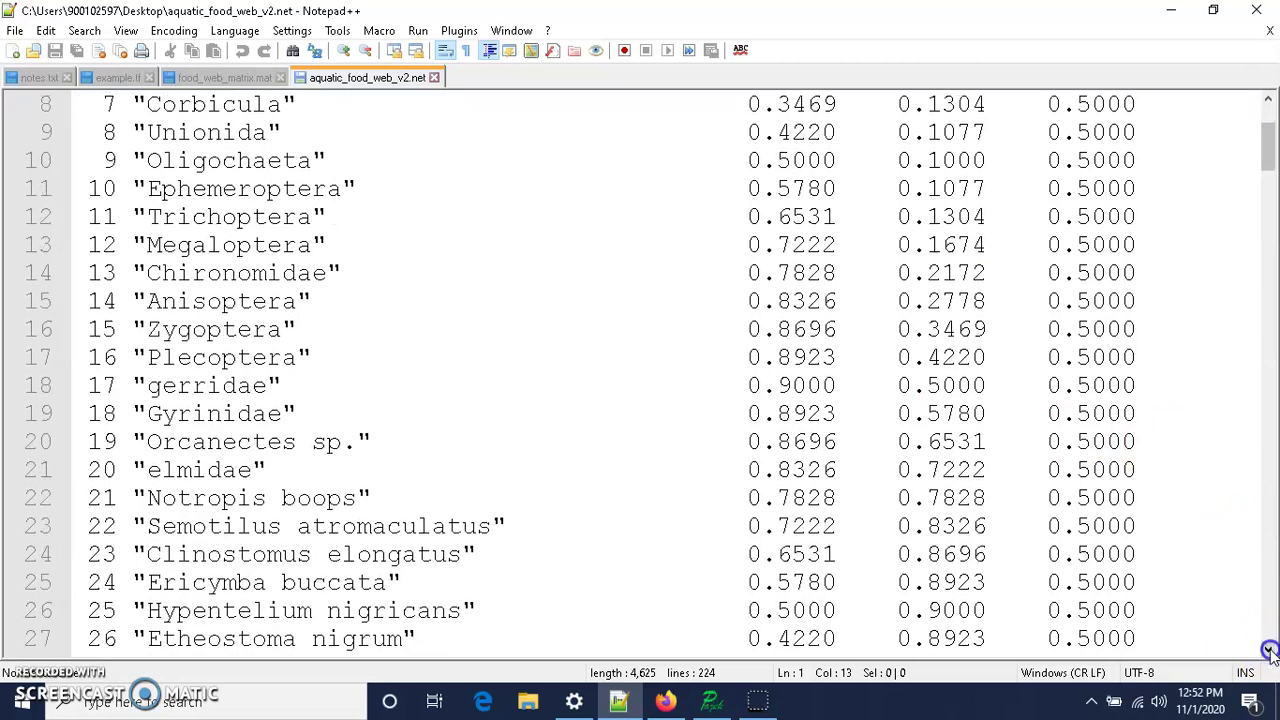
left_click(1268, 650)
left_click(1268, 650)
left_click(1268, 650)
left_click(1268, 650)
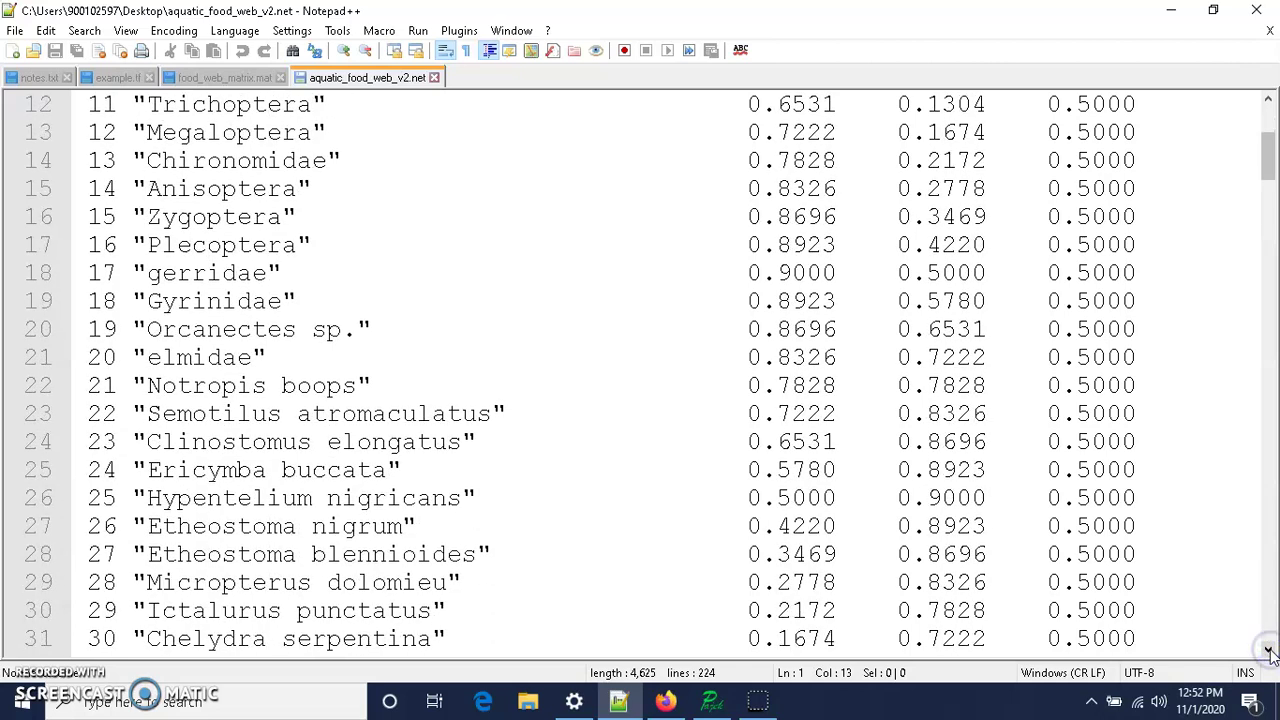
left_click(1268, 650)
left_click(1268, 650)
left_click(1268, 650)
left_click(1268, 650)
left_click(1268, 650)
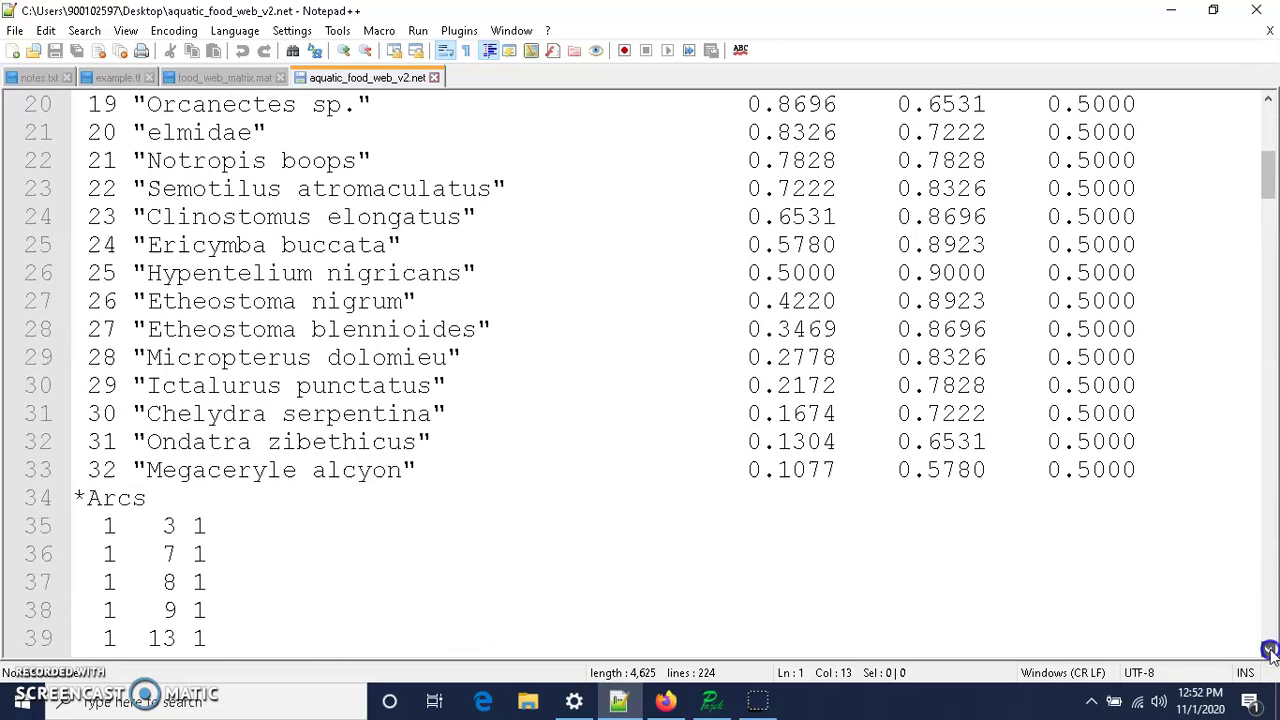
left_click(1268, 650)
left_click(1268, 650)
left_click(1268, 650)
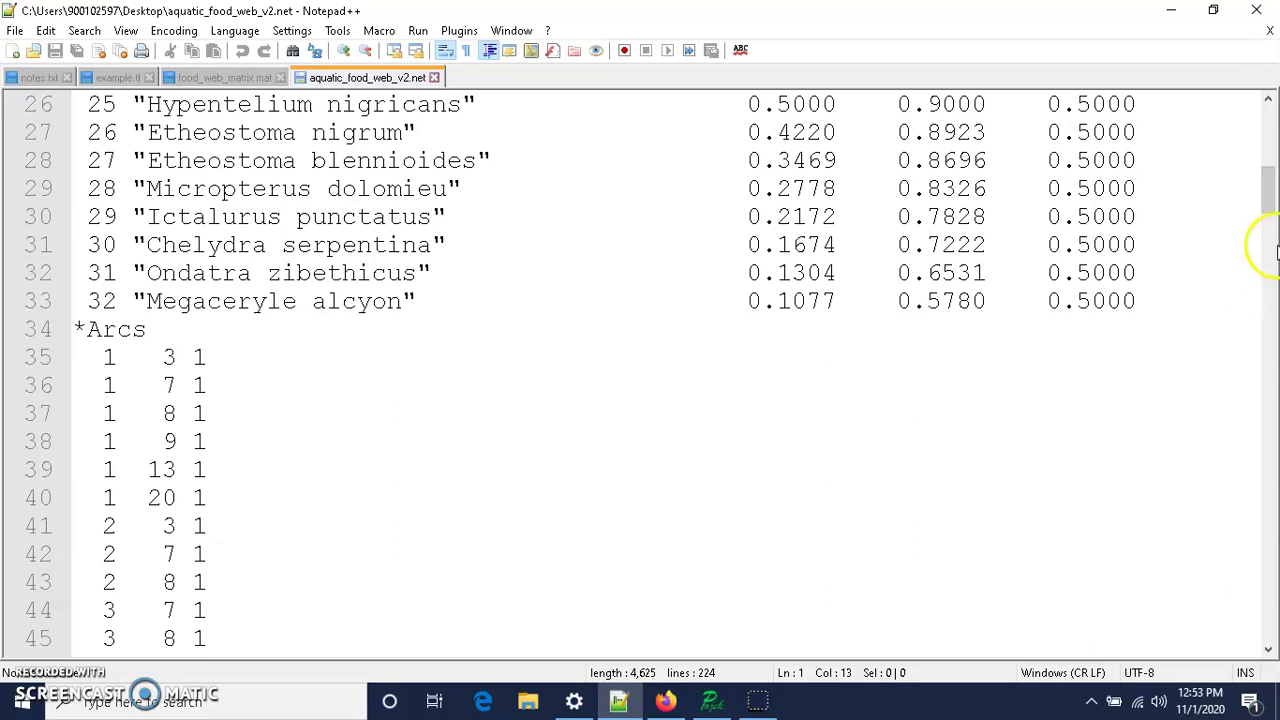
left_click(1270, 190)
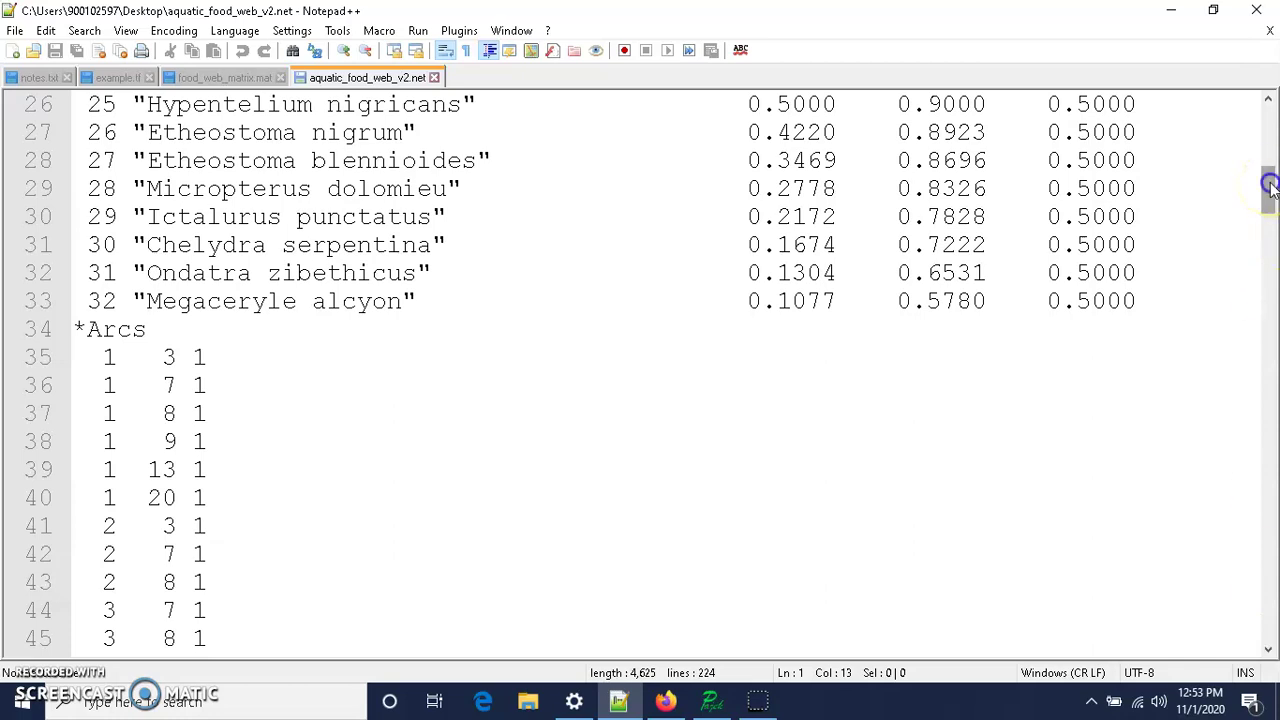
left_click_drag(1270, 186, 1270, 105)
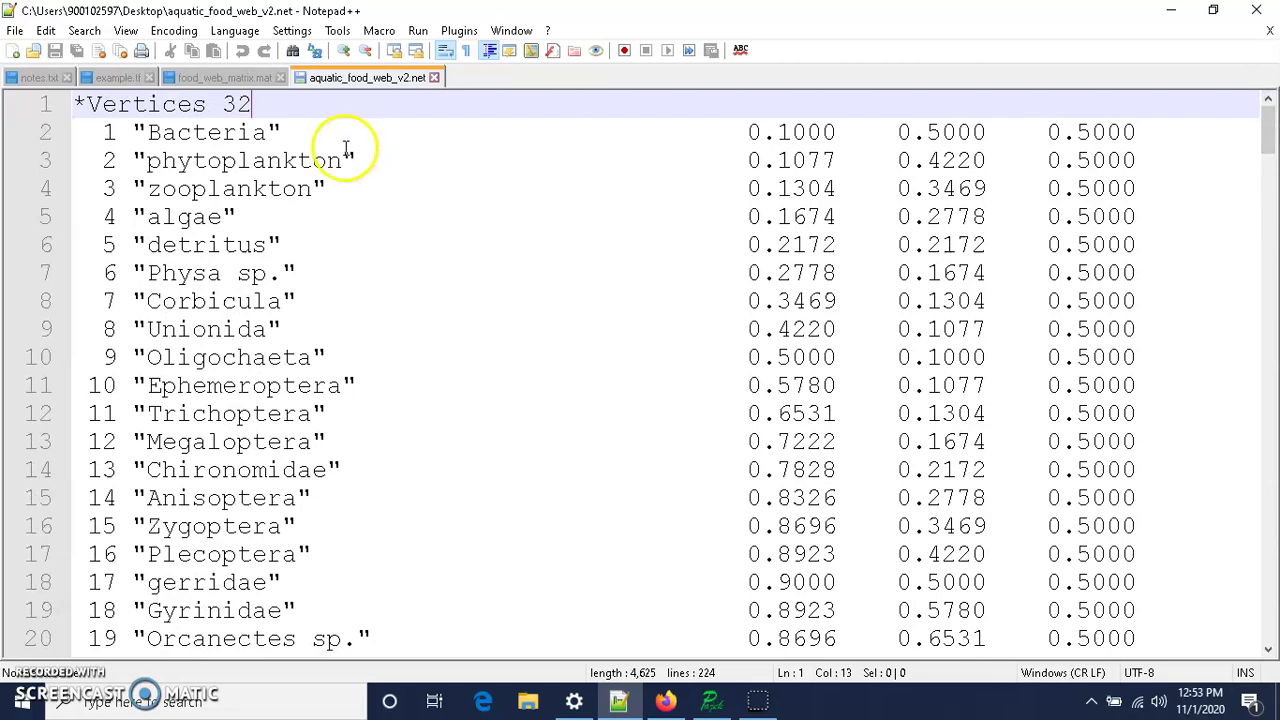
- Mark vertex numbers 1 (Bacteria) and 3, then locate the first arc entry on line 35
key("Down")
key("Home")
key("shift+Right")
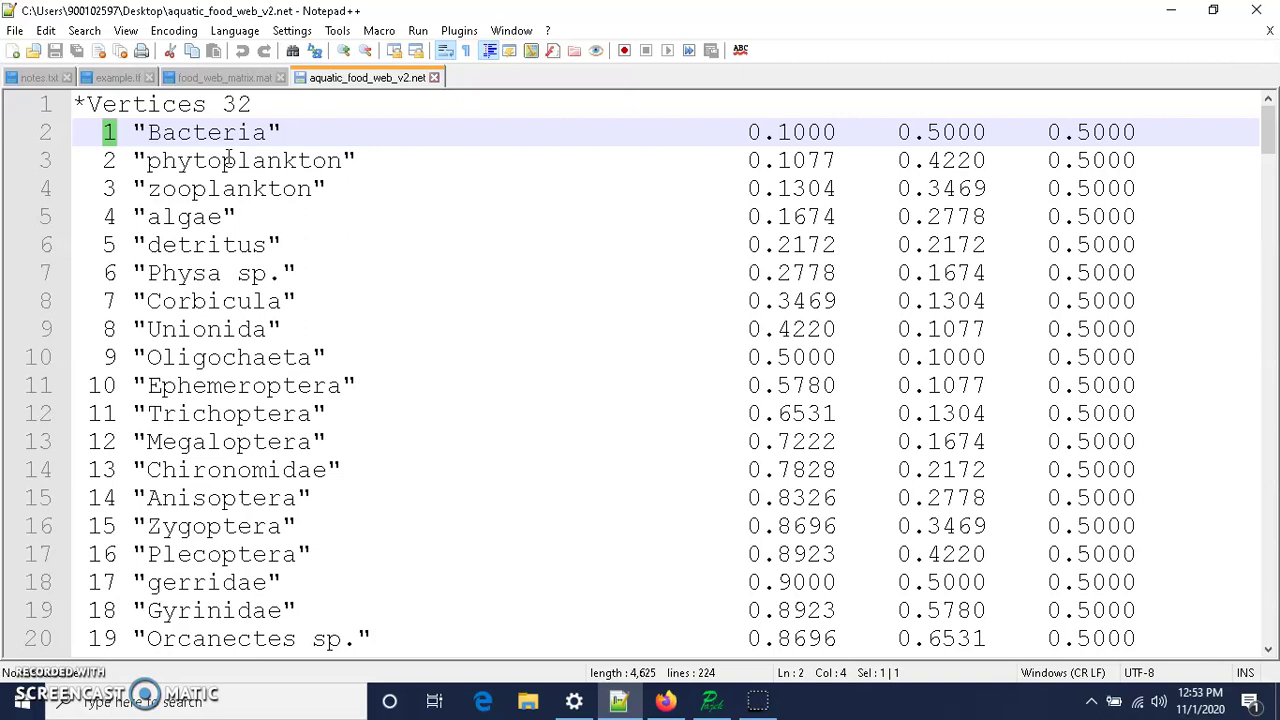
key("Down")
key("Down")
key("Home")
key("shift+Right")
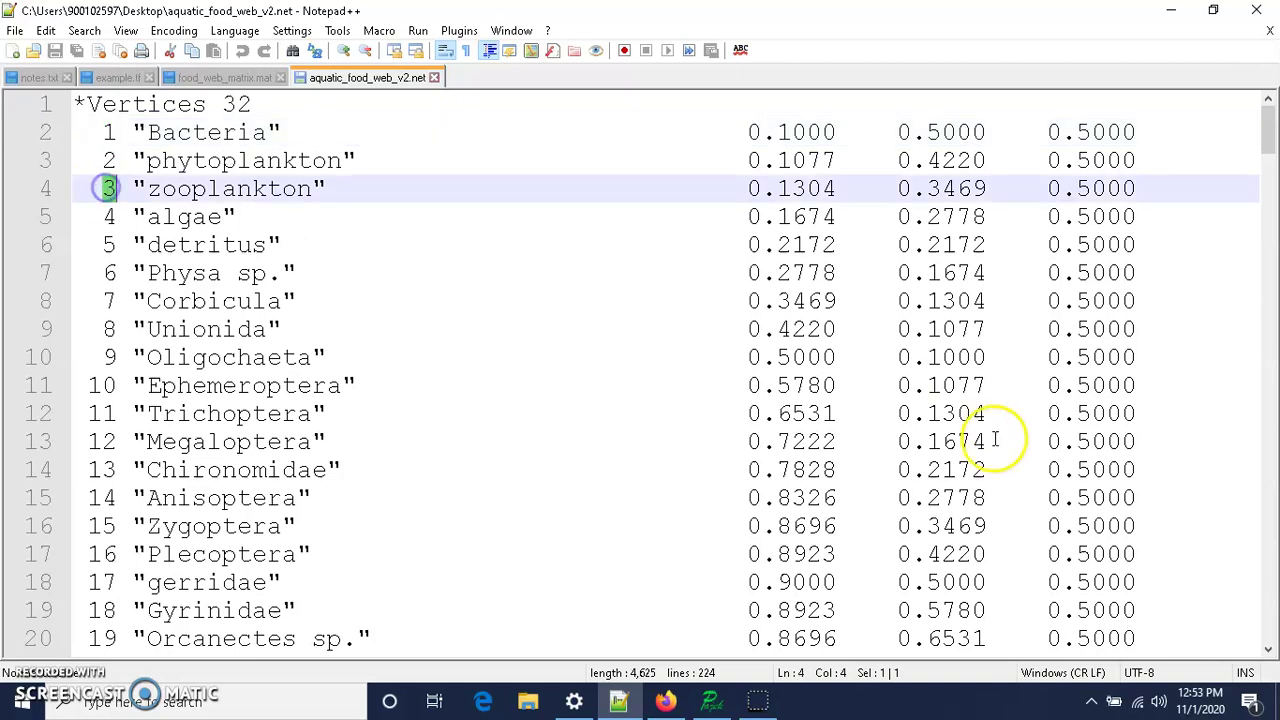
left_click(1268, 649)
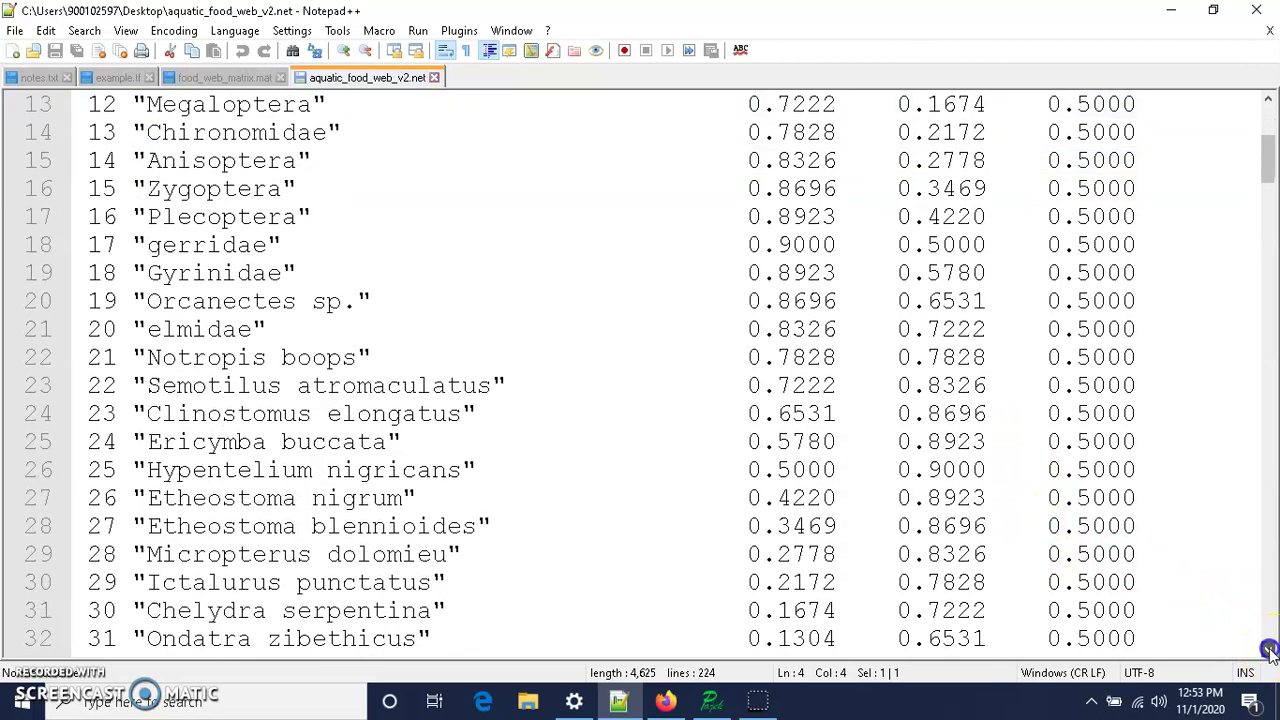
left_click_drag(1268, 649, 1268, 649)
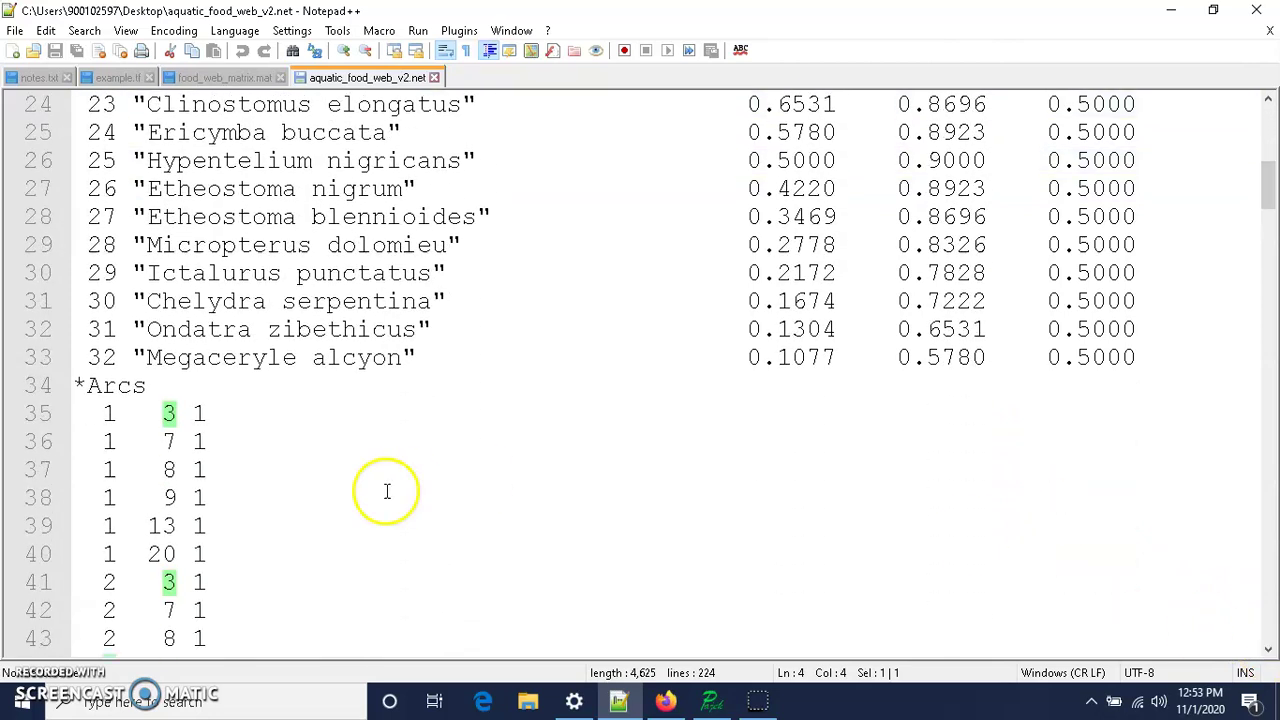
left_click(105, 413)
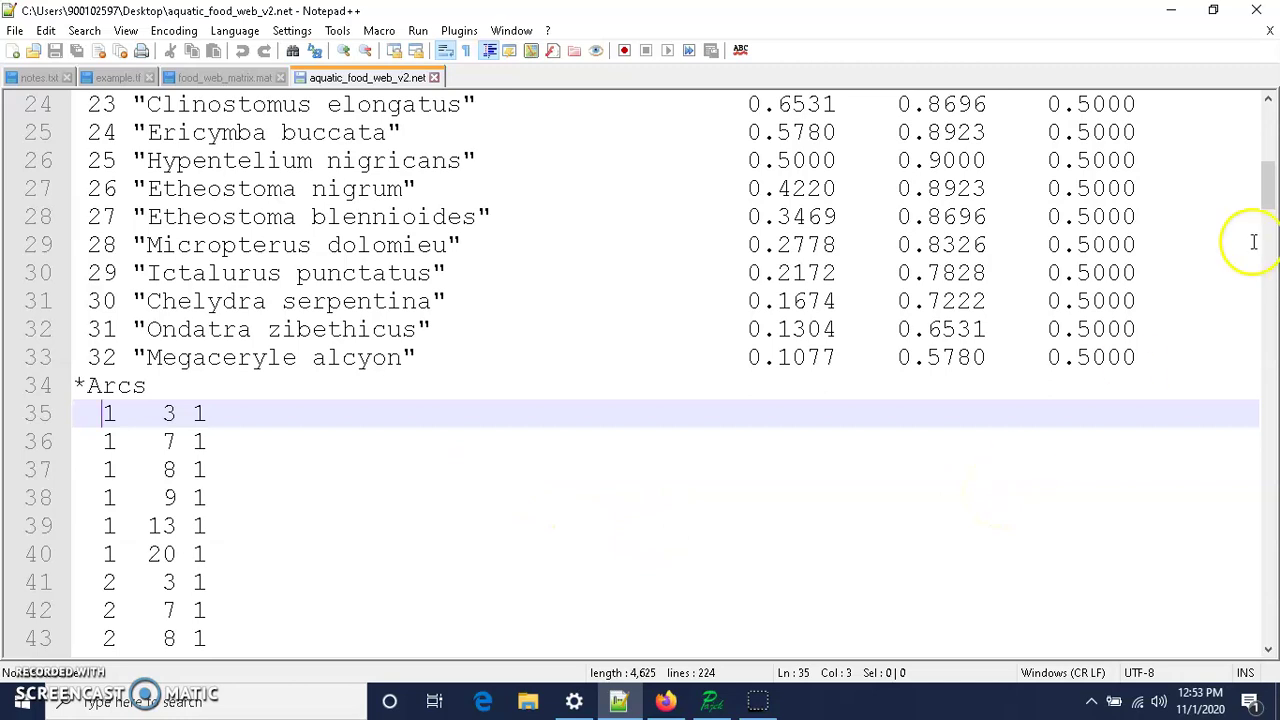
left_click(1272, 190)
left_click_drag(1272, 190, 1274, 120)
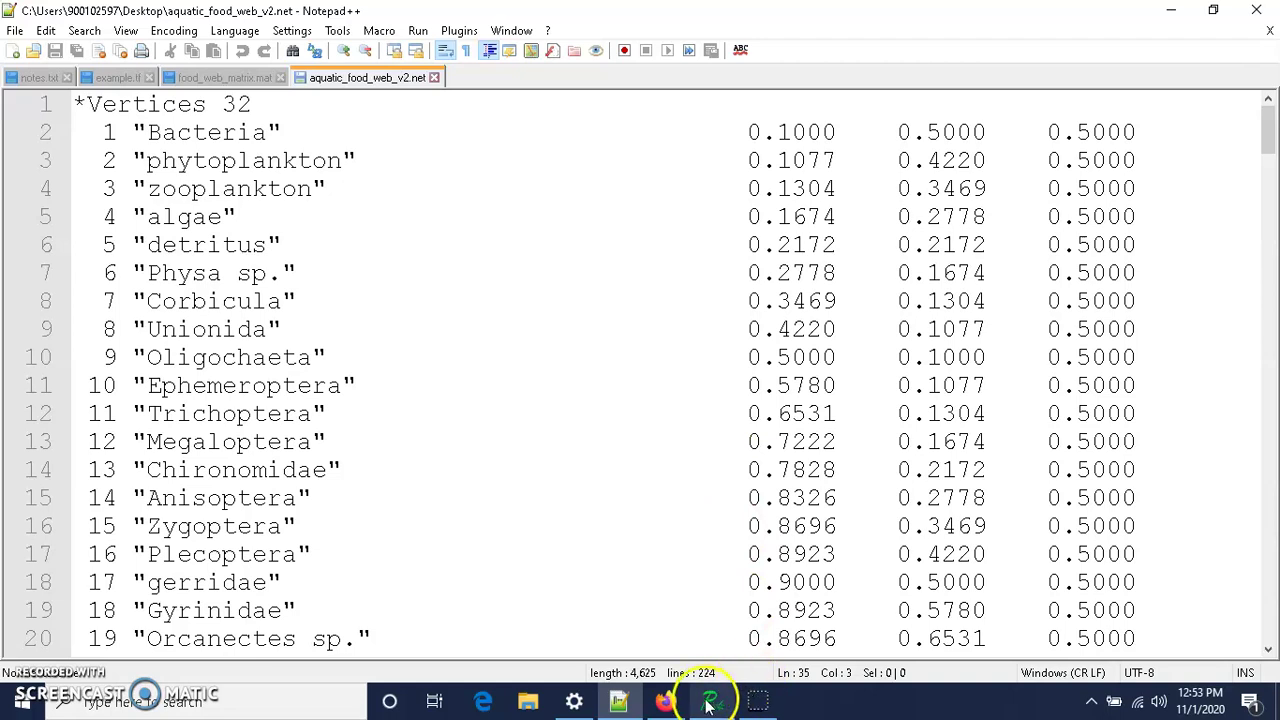
- Read aquatic_food_web_v2.net from the Desktop into Pajek as network 1
mouse_move(708, 700)
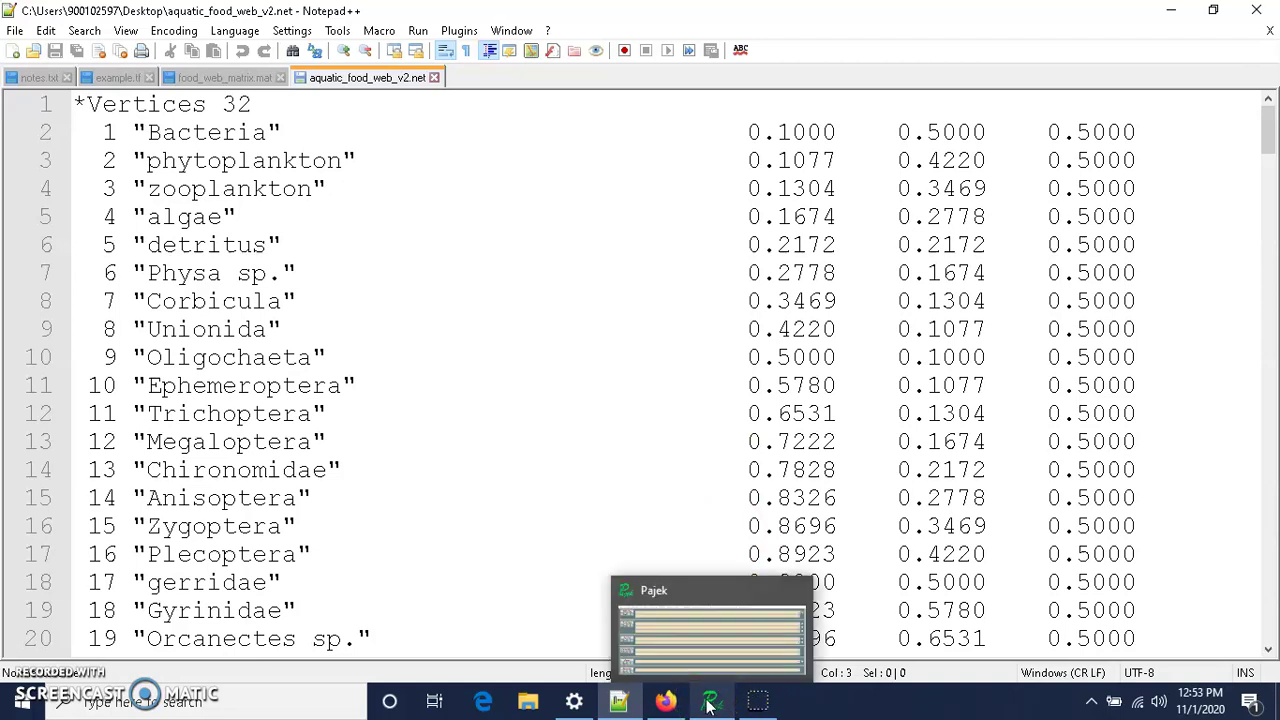
left_click(708, 703)
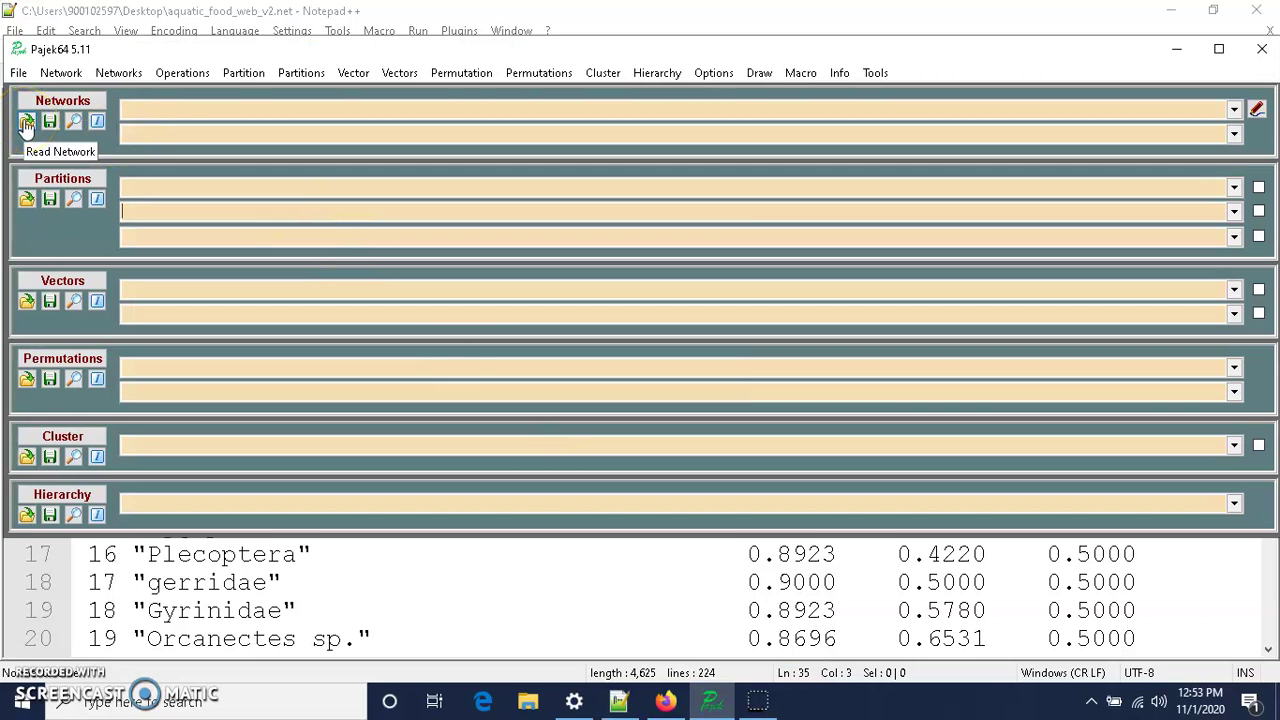
left_click(26, 124)
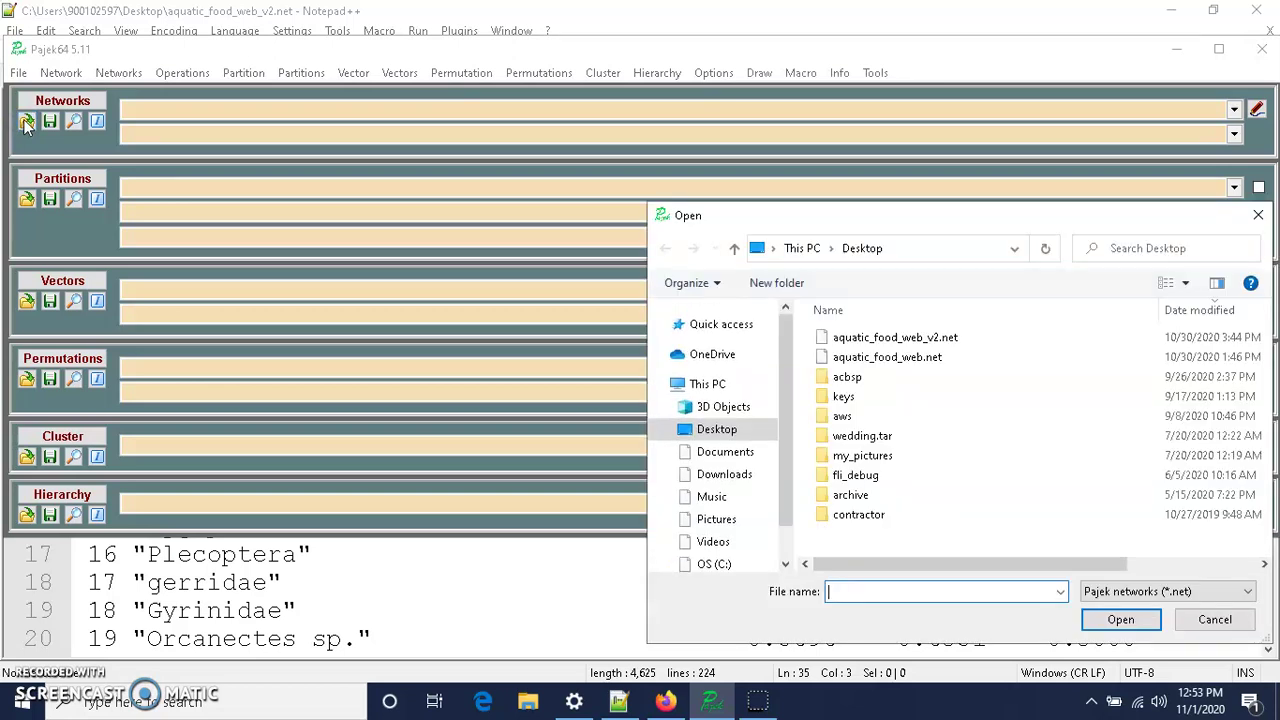
scroll(771, 334, "up", 3)
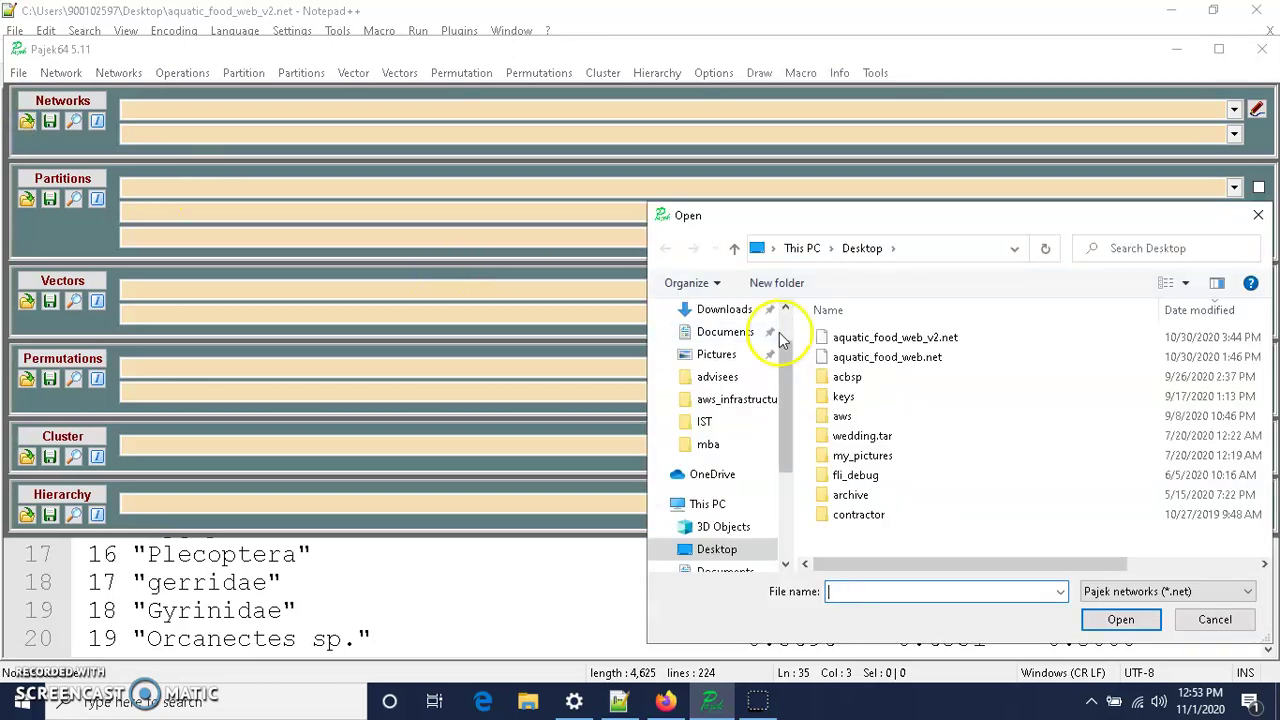
left_click(883, 340)
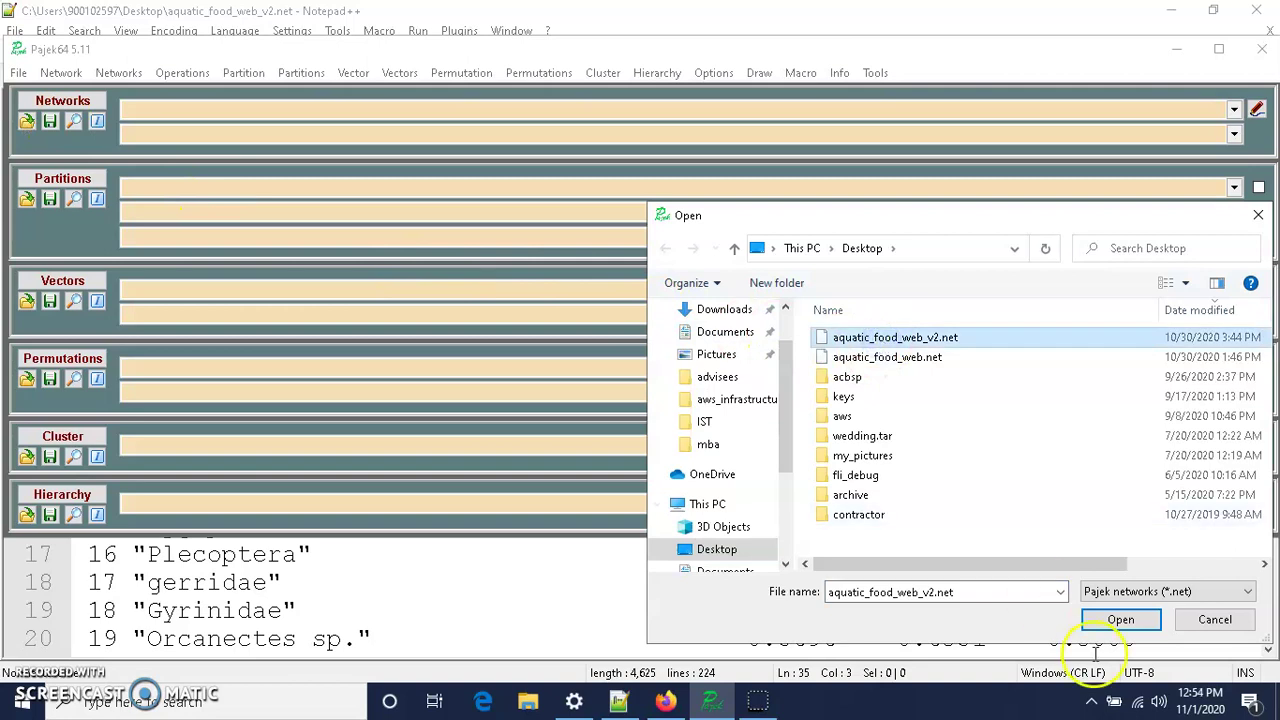
left_click(1121, 619)
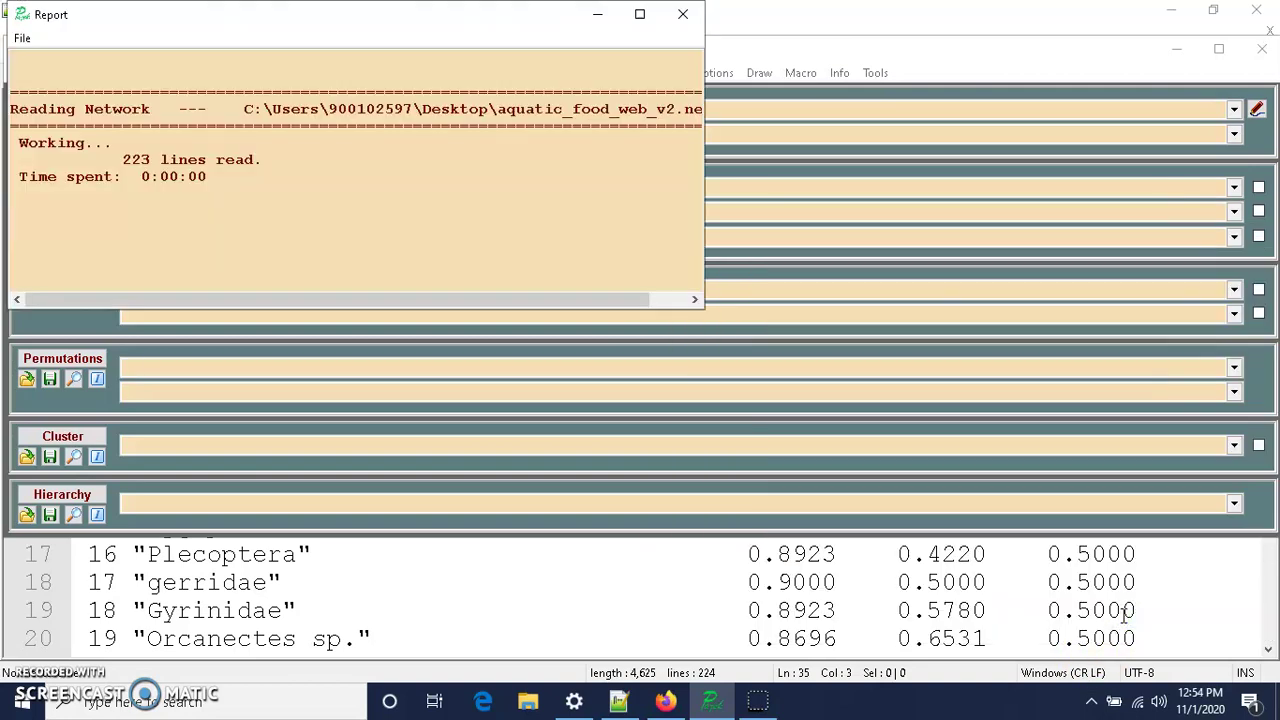
- Move the file-reading report window down and to the right
left_click_drag(283, 27, 757, 318)
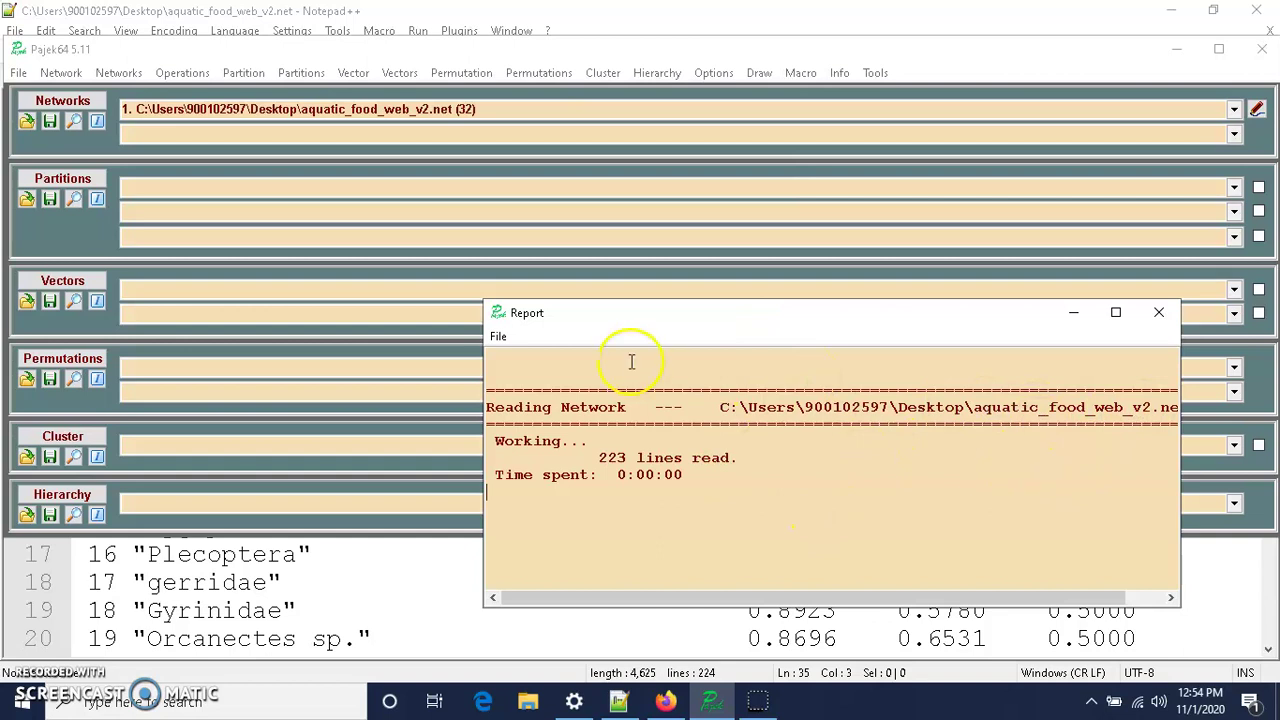
left_click_drag(658, 315, 724, 376)
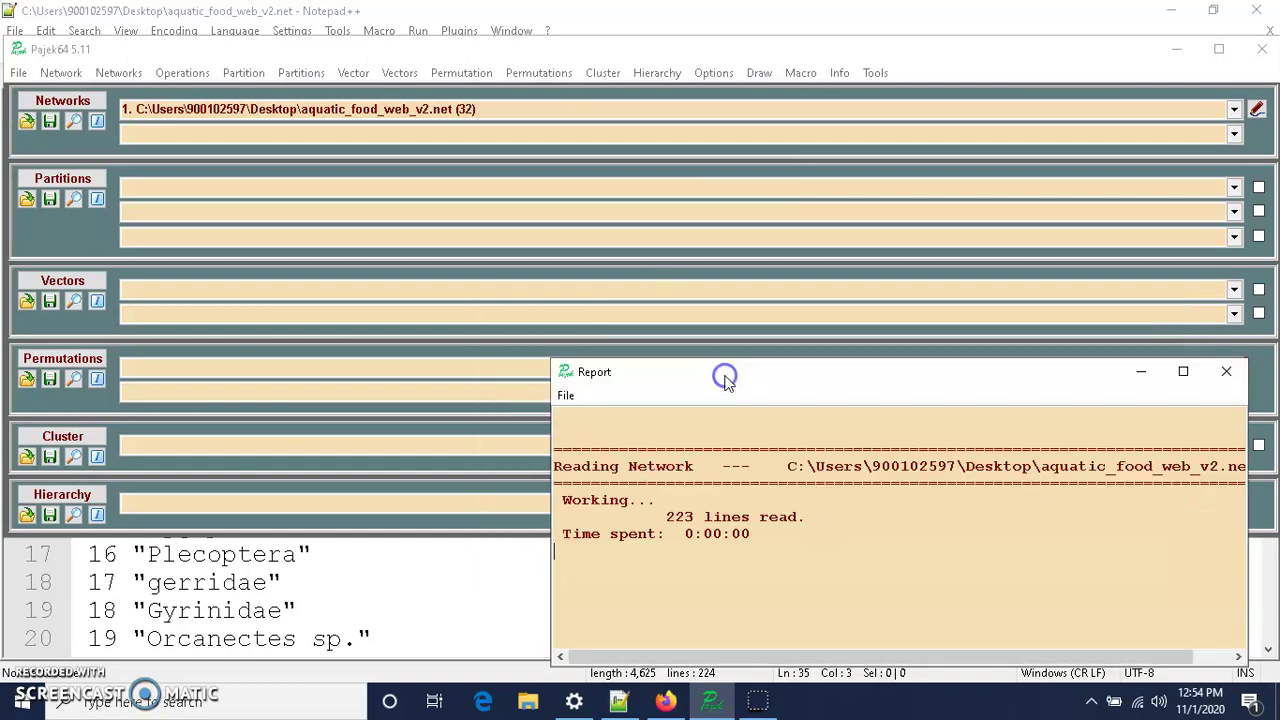
left_click(100, 119)
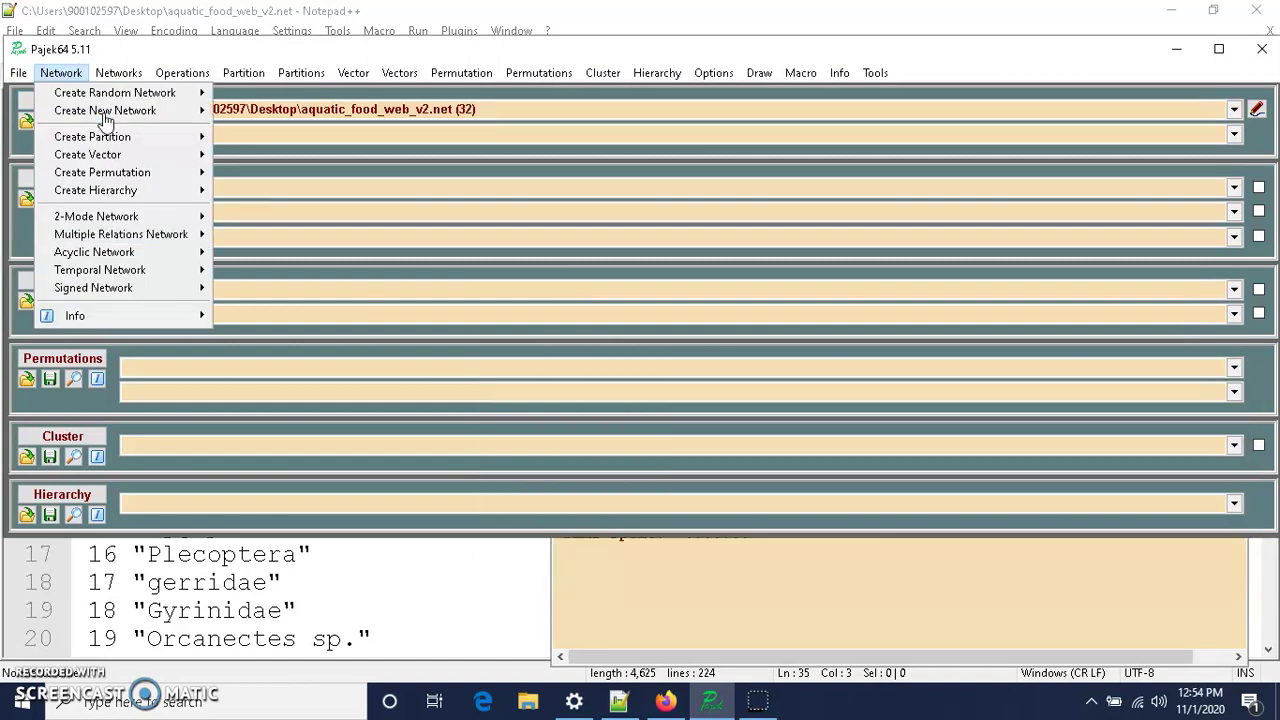
- Generate the general information report for network 1 and move it higher
mouse_move(90, 314)
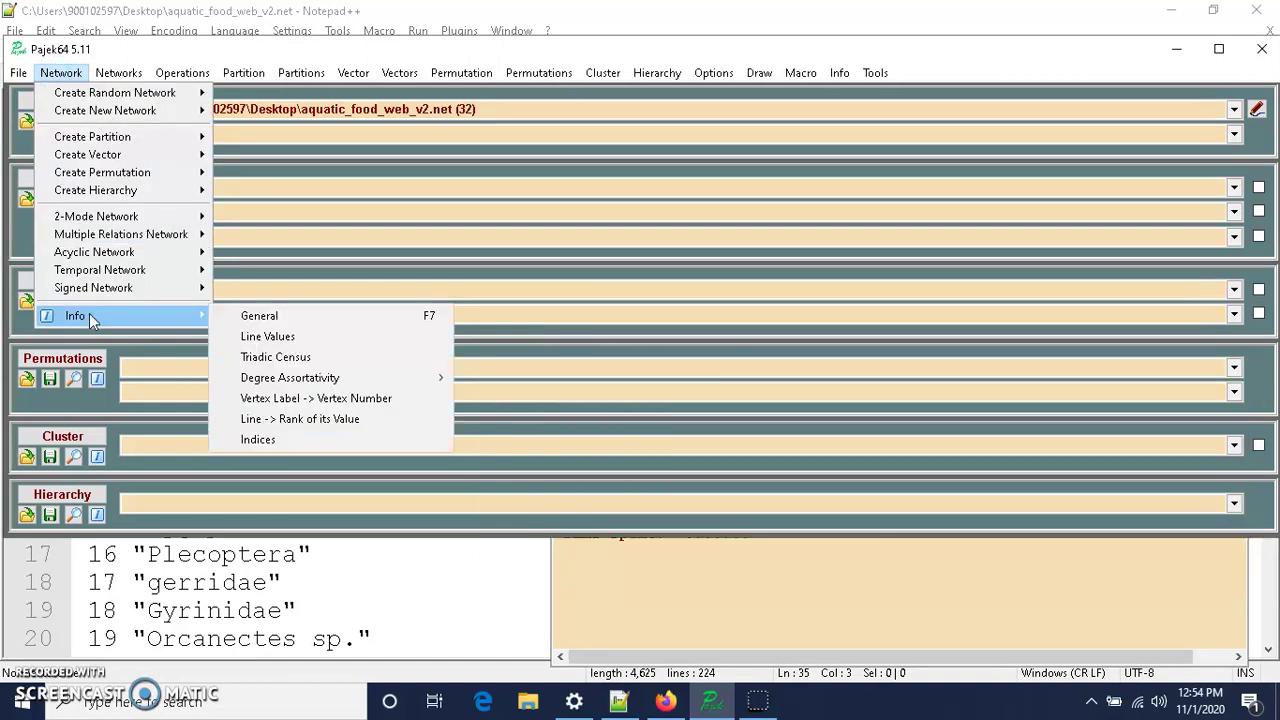
left_click(281, 318)
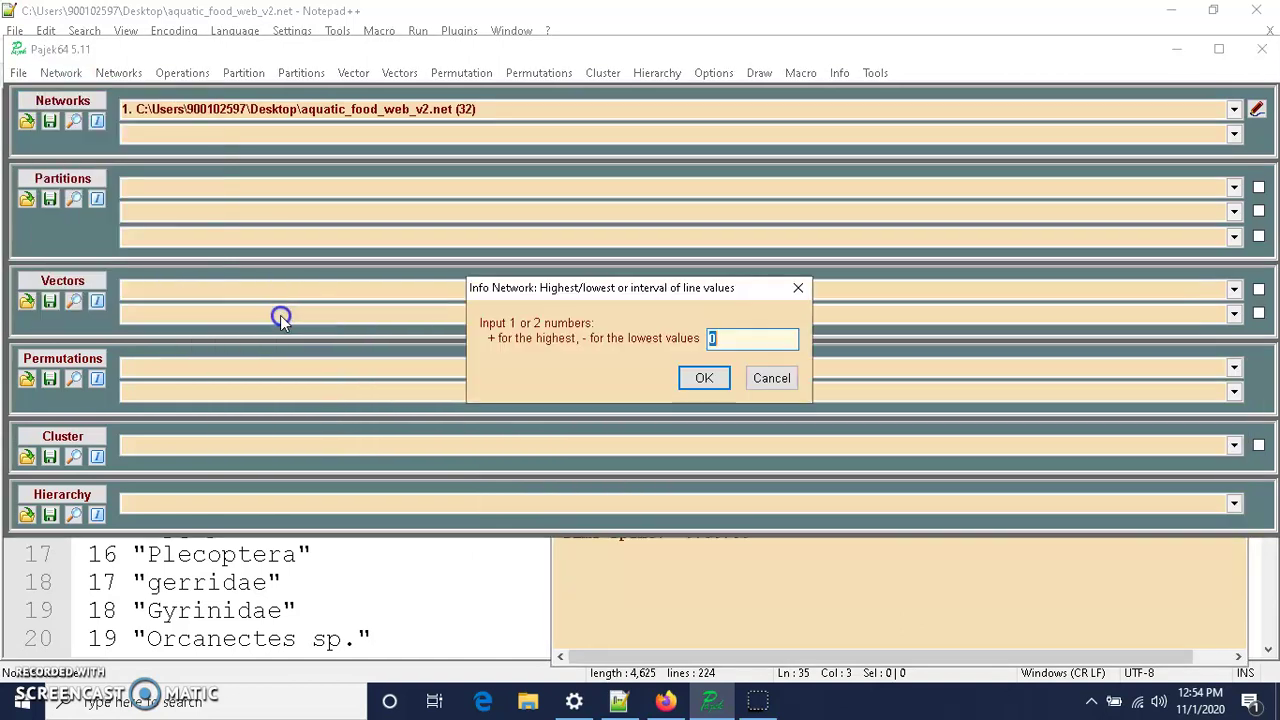
left_click(704, 378)
left_click_drag(713, 378, 705, 283)
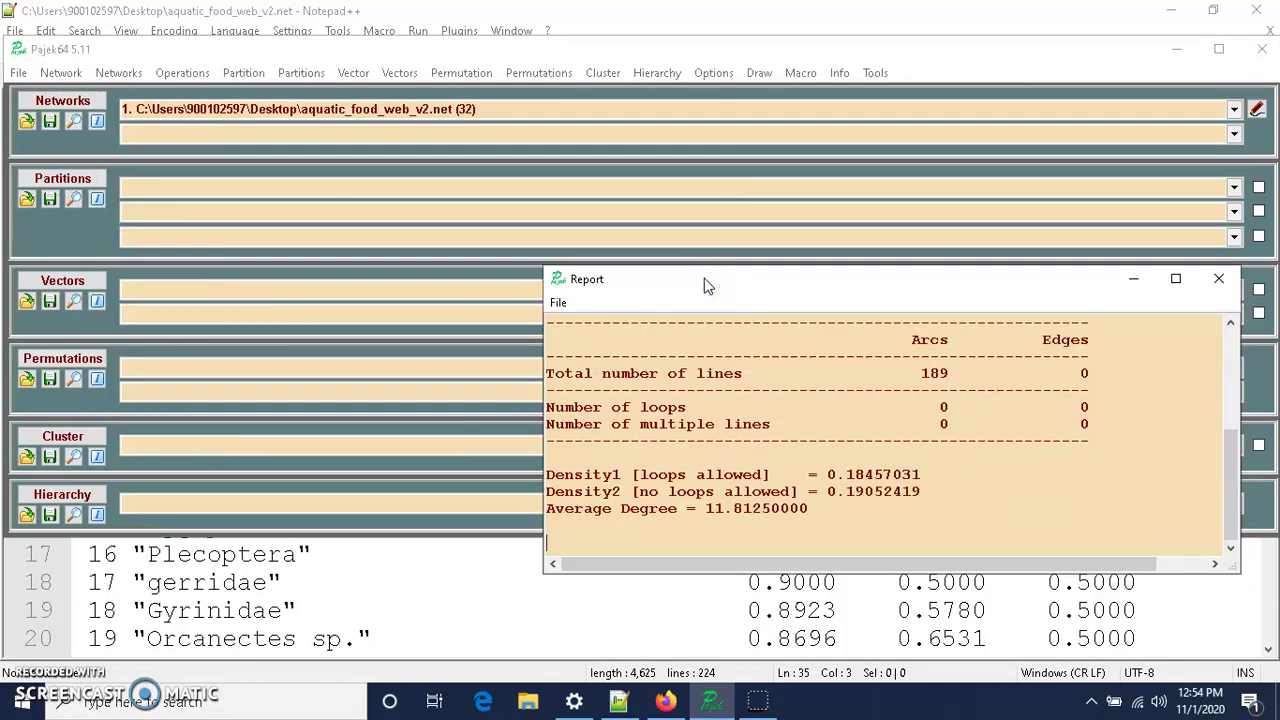
- Browse the Network and Options menus without choosing a command
left_click(60, 72)
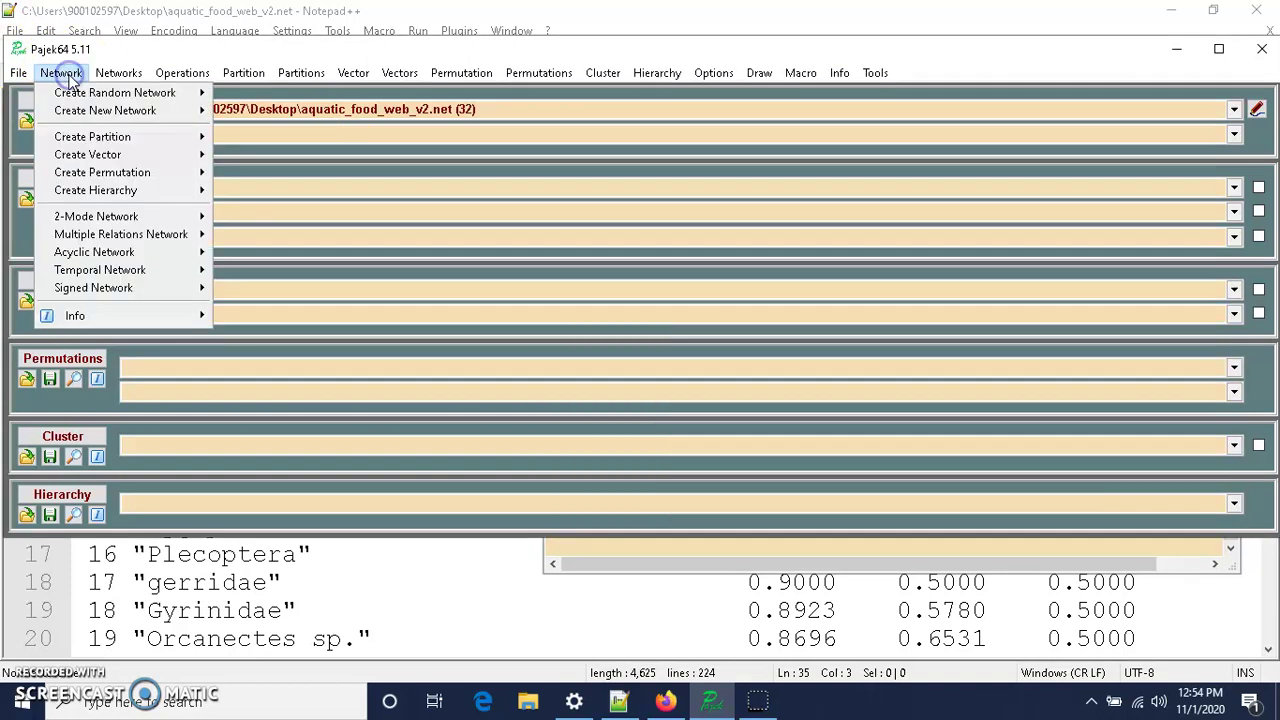
mouse_move(81, 318)
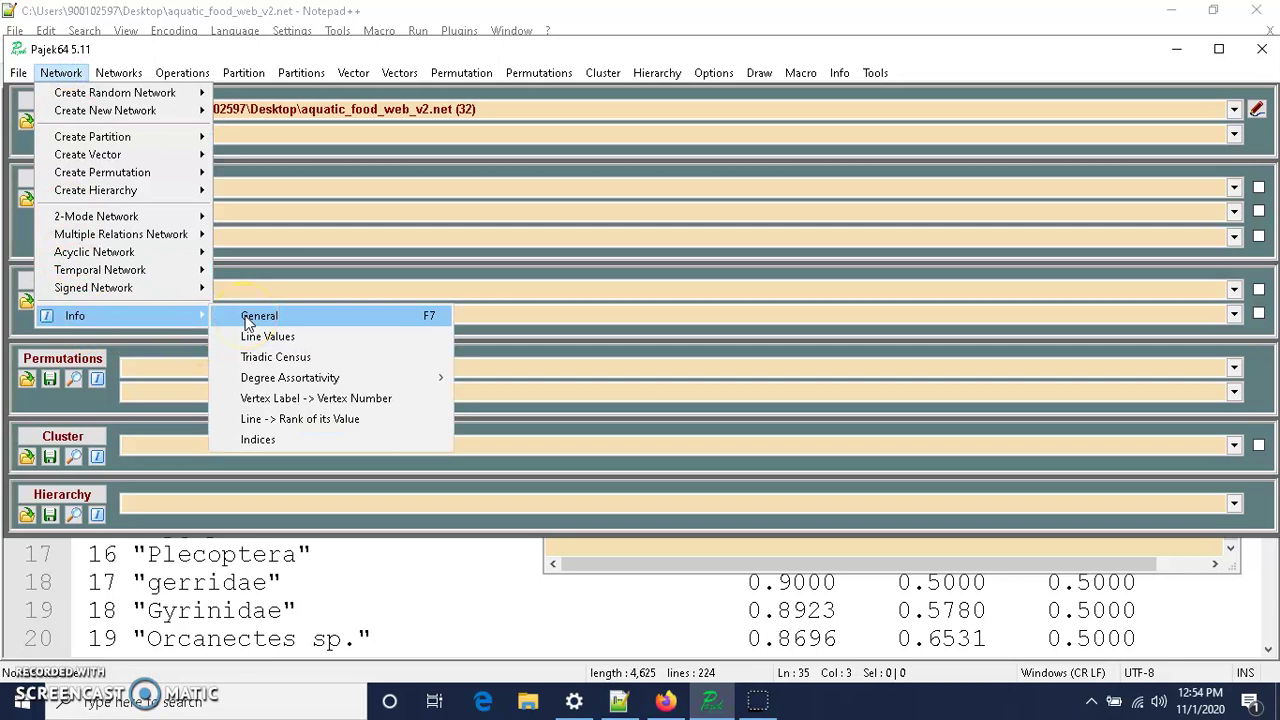
left_click(713, 72)
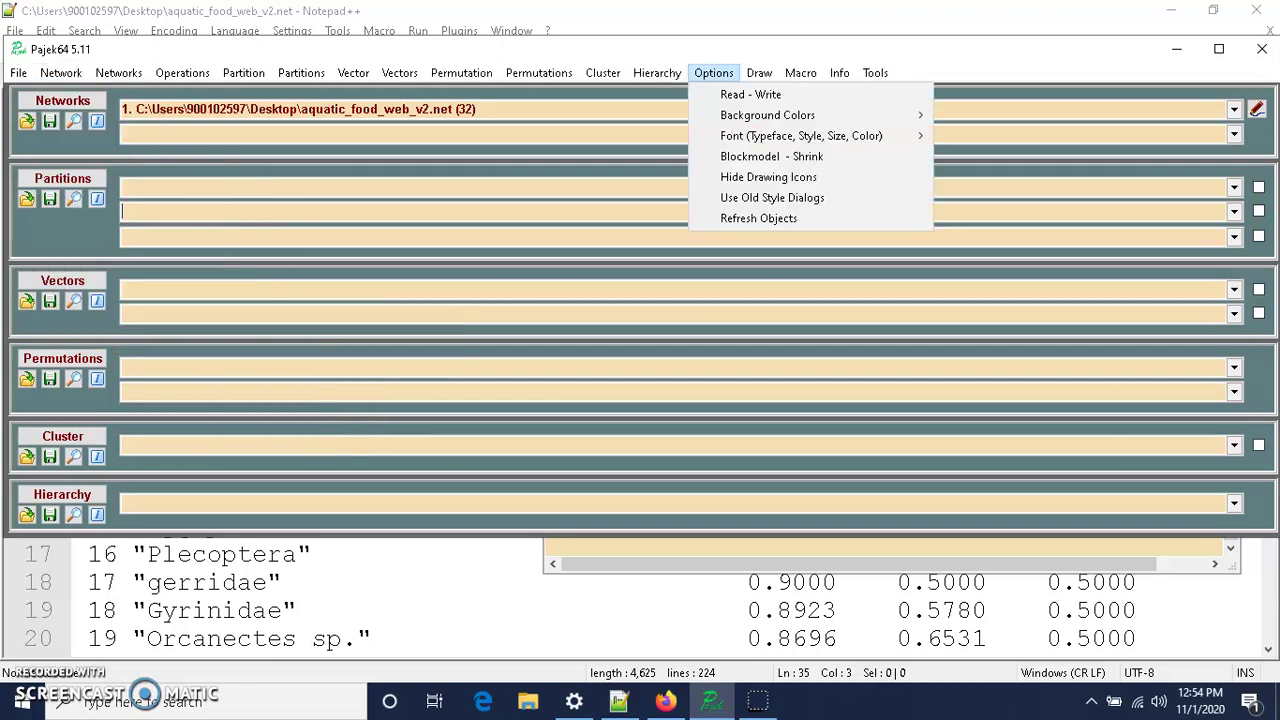
left_click(1000, 47)
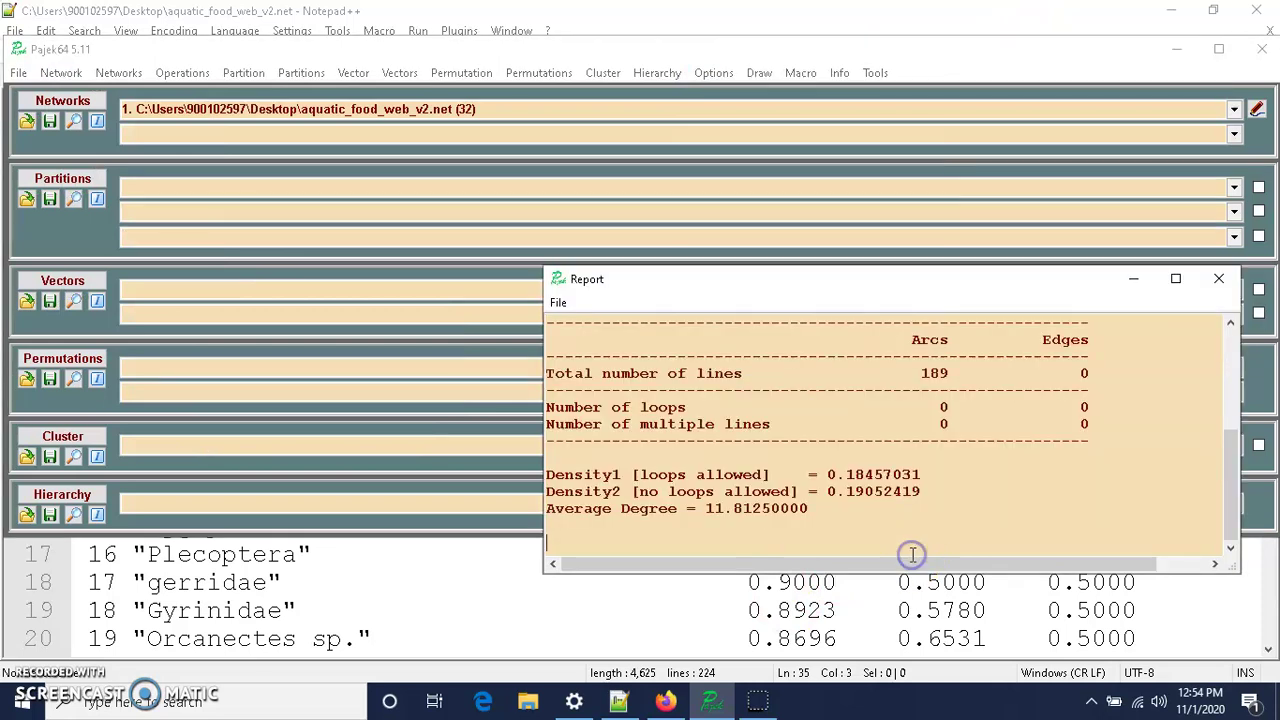
- Scroll the report between the 32-vertex header and 11.8125 average degree, then maximize it
left_click(1230, 322)
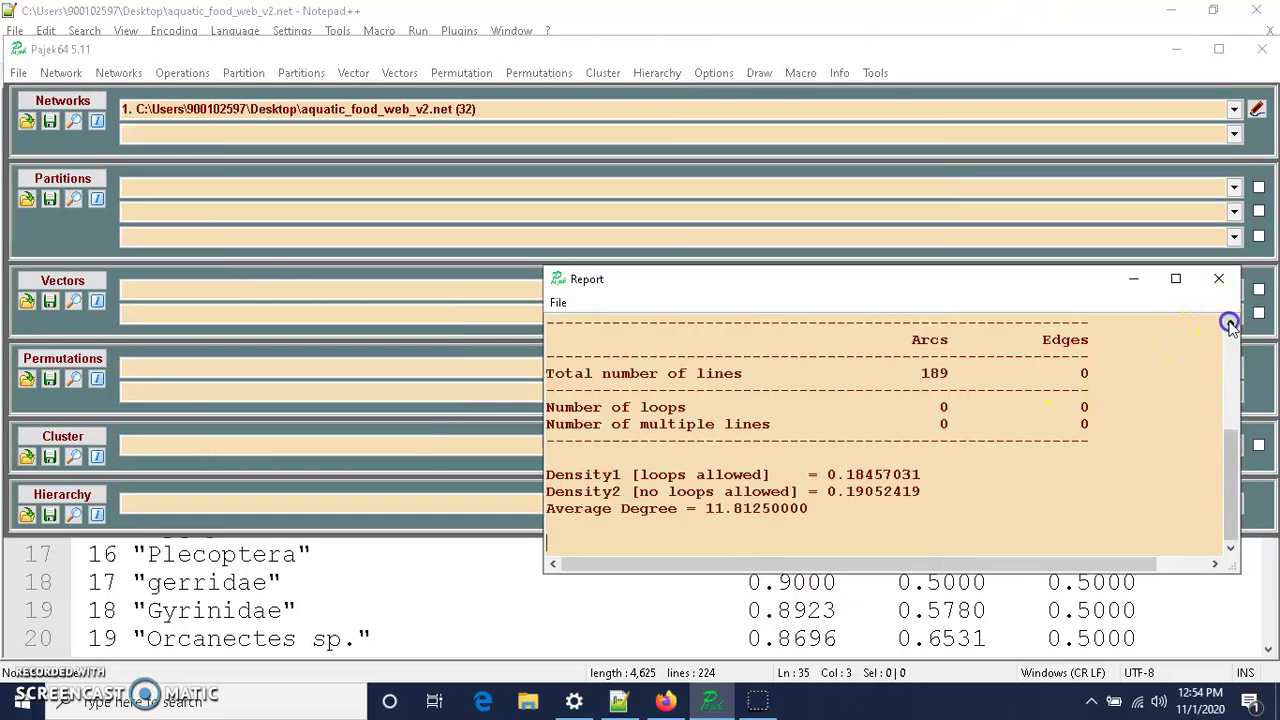
left_click(1230, 325)
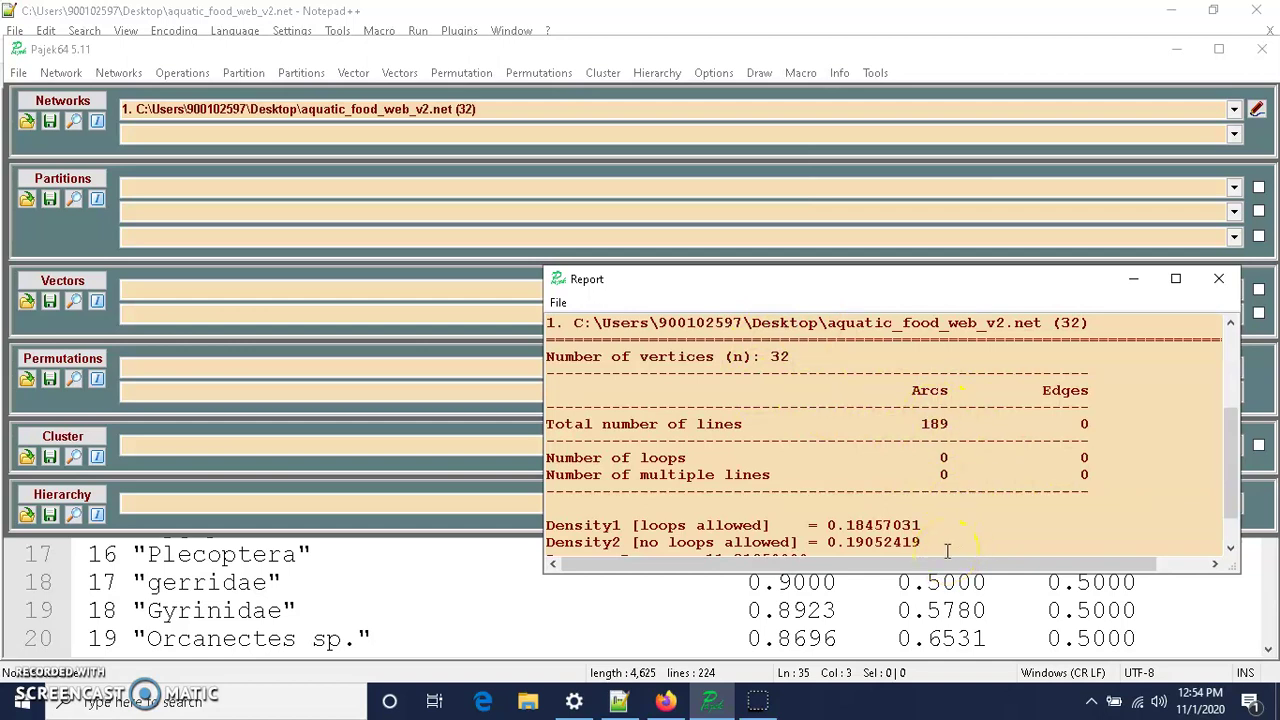
left_click(1230, 551)
left_click(1230, 551)
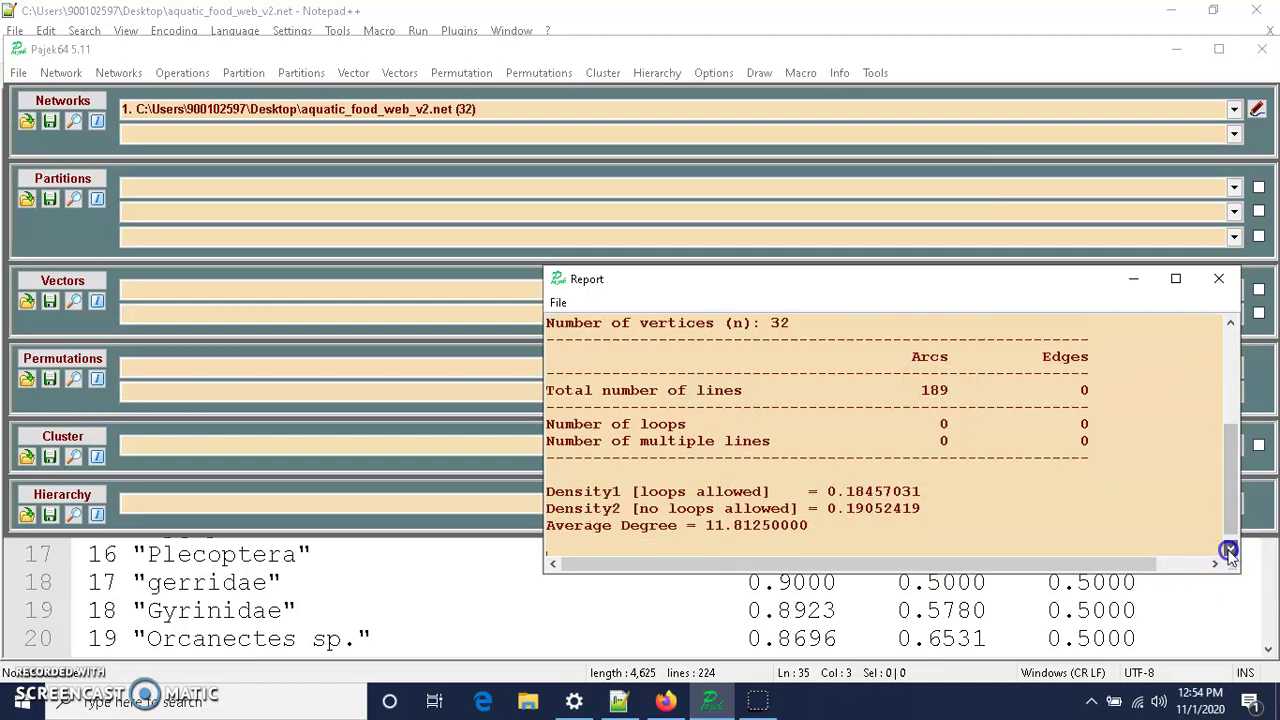
left_click(1230, 551)
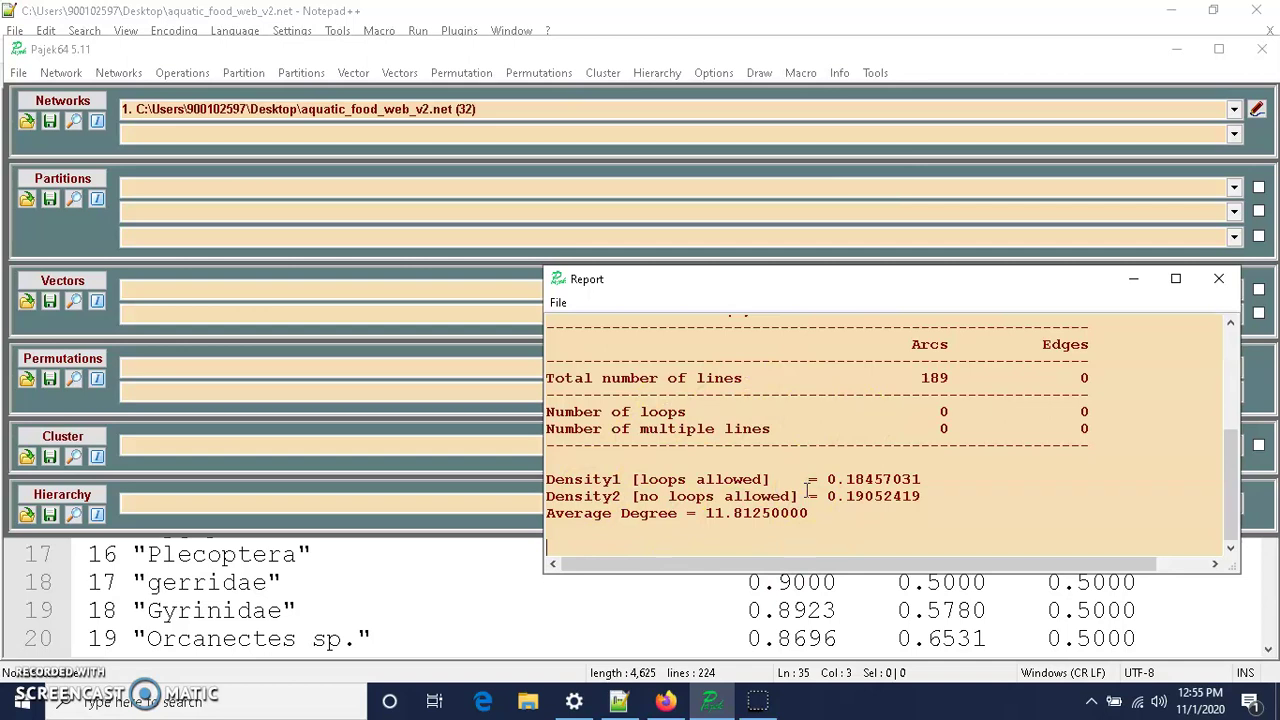
left_click(837, 445)
double_click(872, 292)
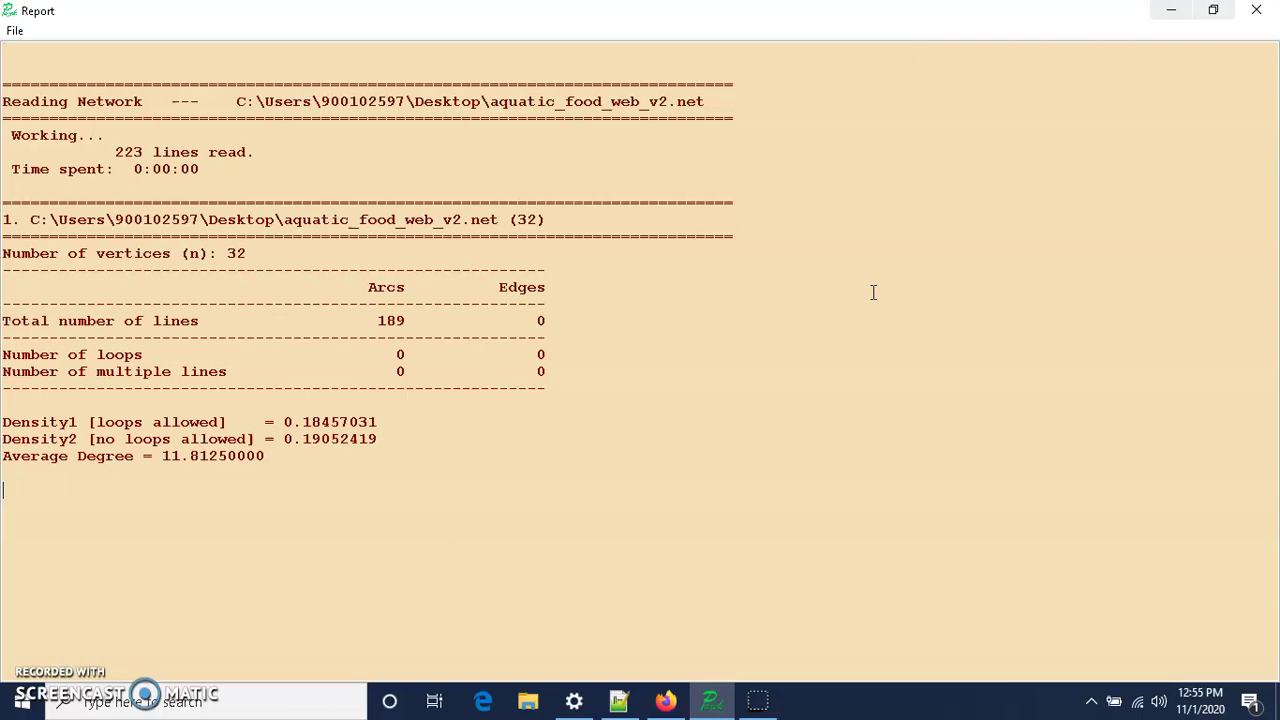
- Draw network 1 in a new window and go to Layout > Energy > Fruchterman-Reingold 3D
left_click(758, 72)
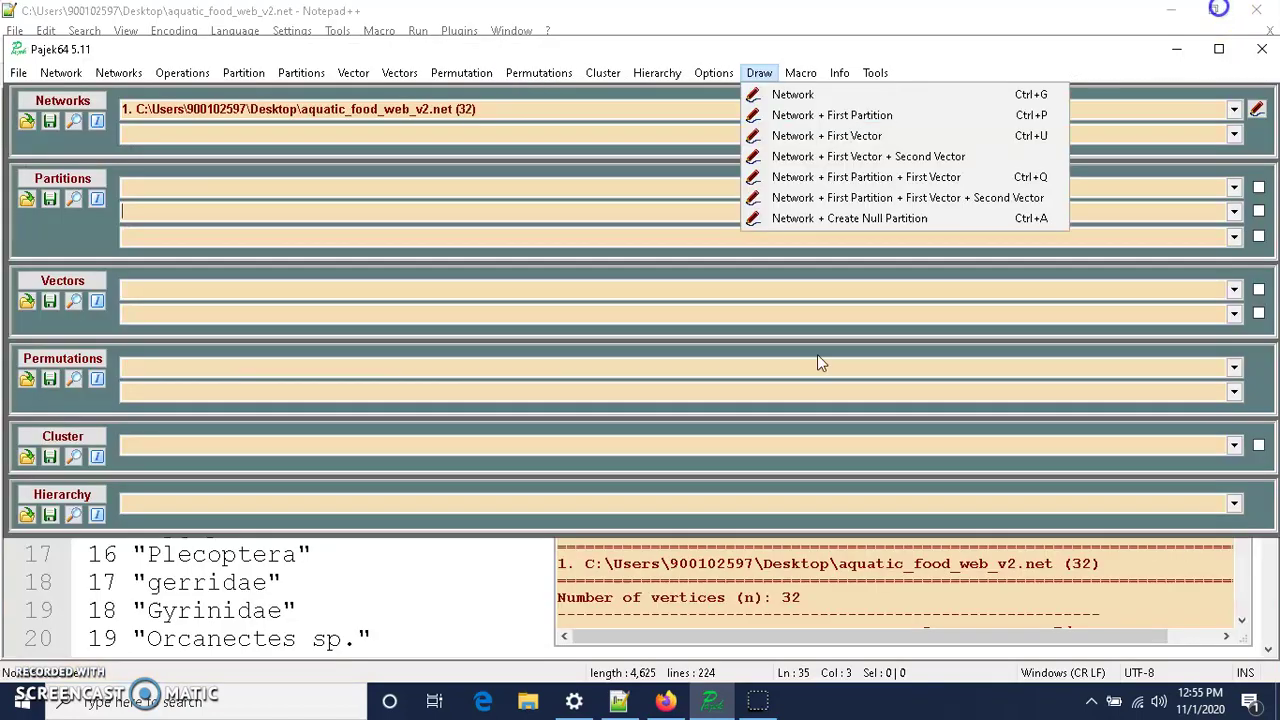
left_click(790, 96)
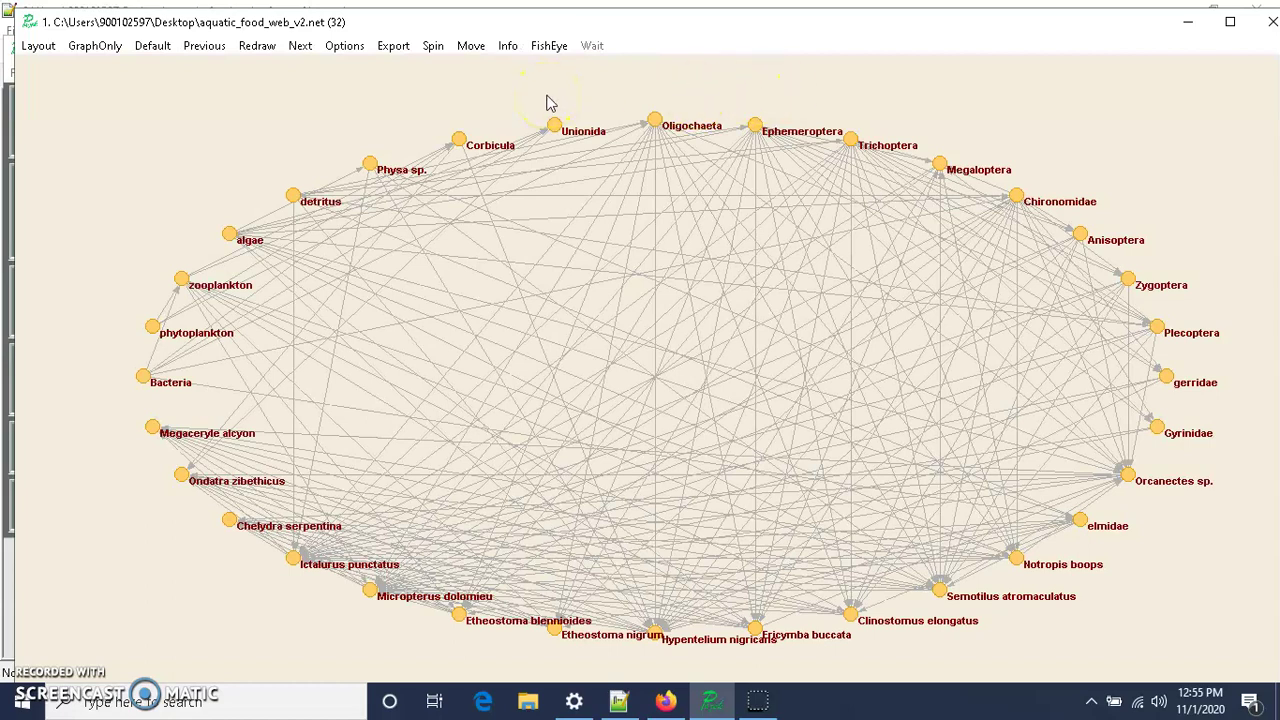
left_click(40, 47)
mouse_move(57, 95)
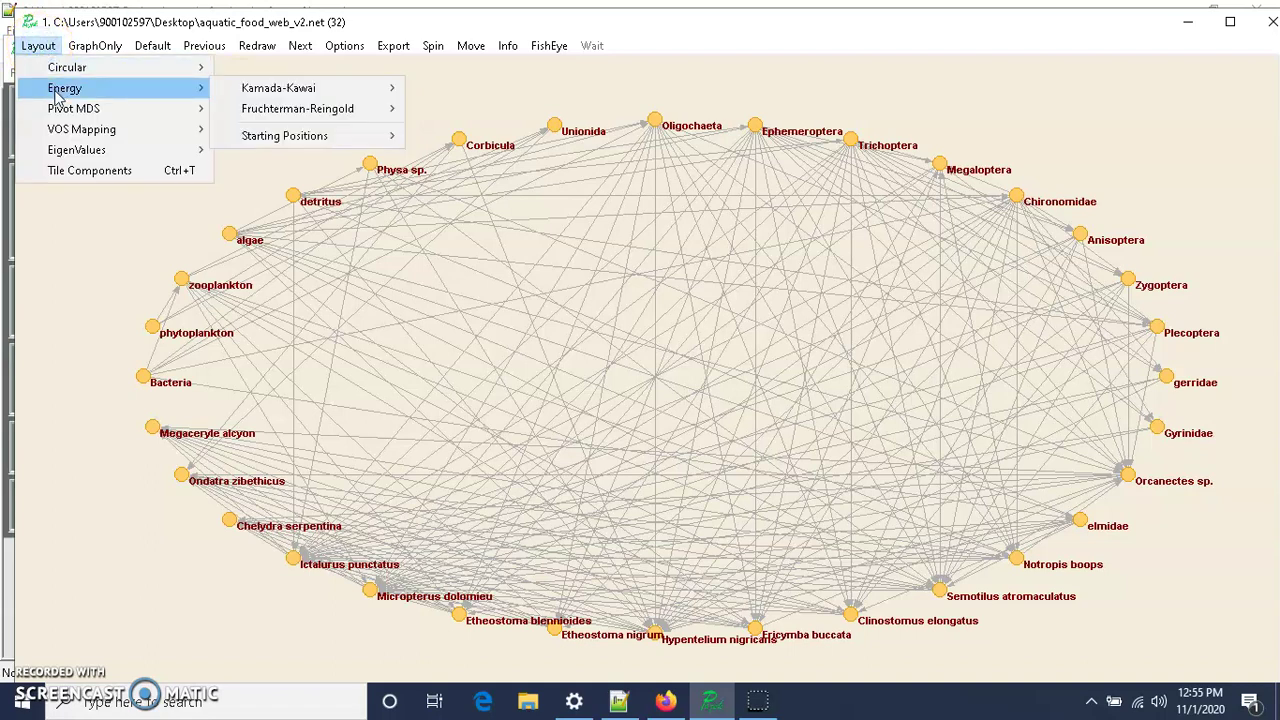
key("Right")
key("Down")
key("Right")
key("Down")
key("Down")
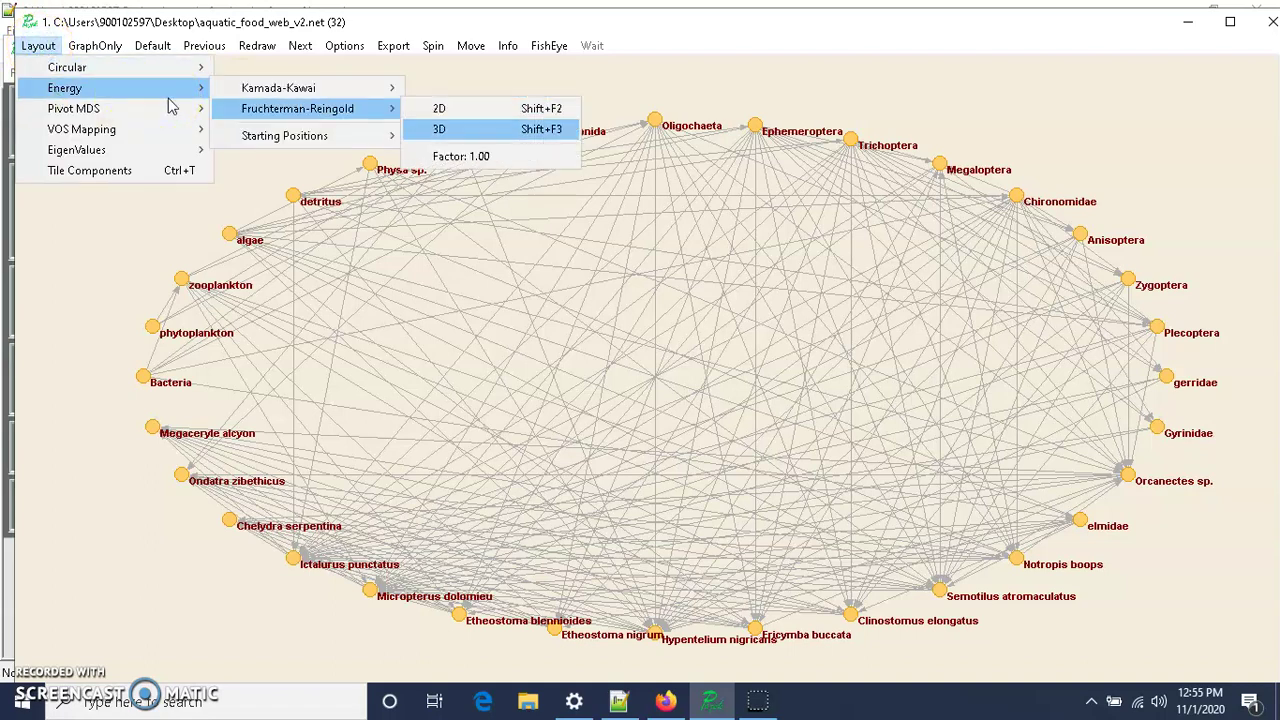
- Apply the 3D Fruchterman-Reingold layout and set the spin step to 1 degree
left_click(455, 137)
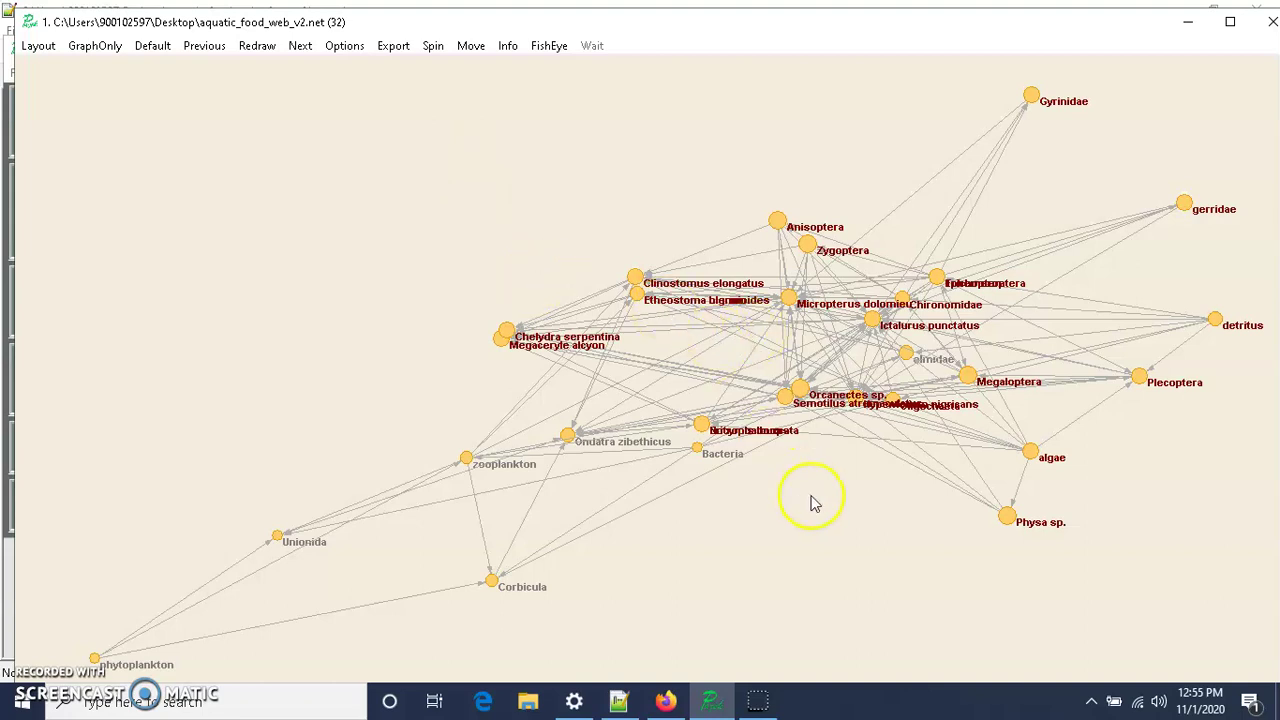
left_click(432, 50)
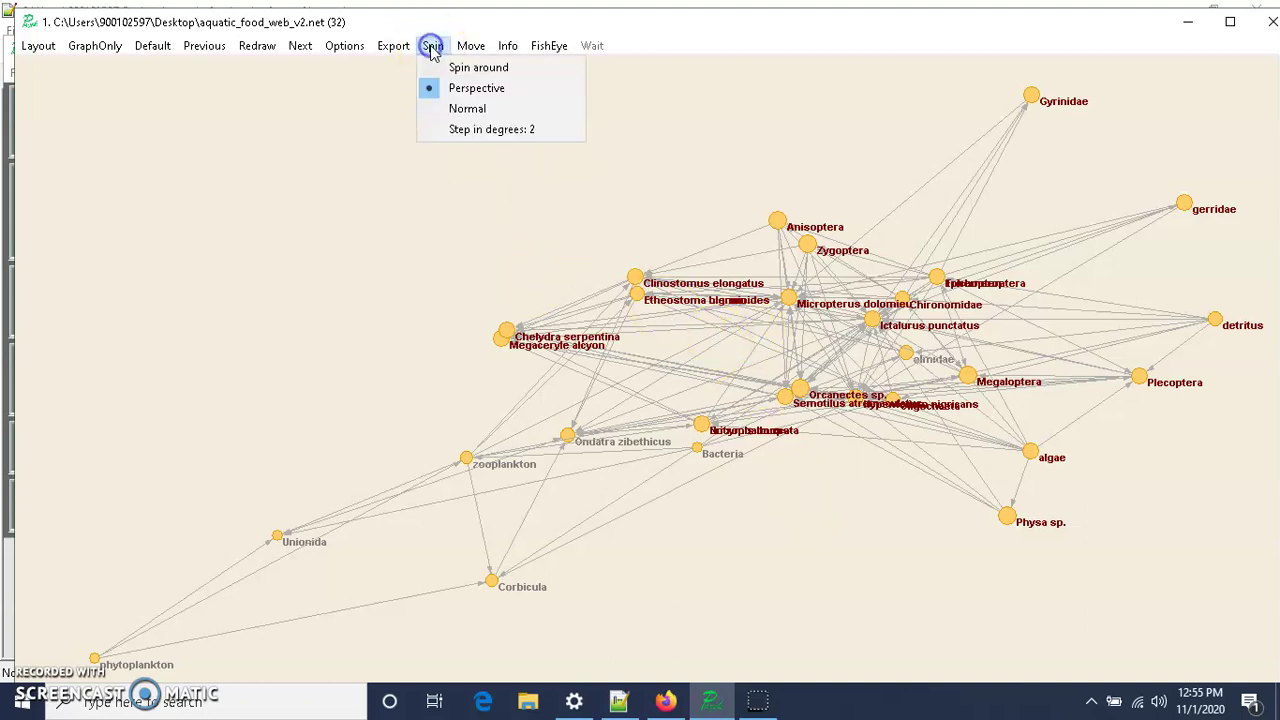
left_click(459, 140)
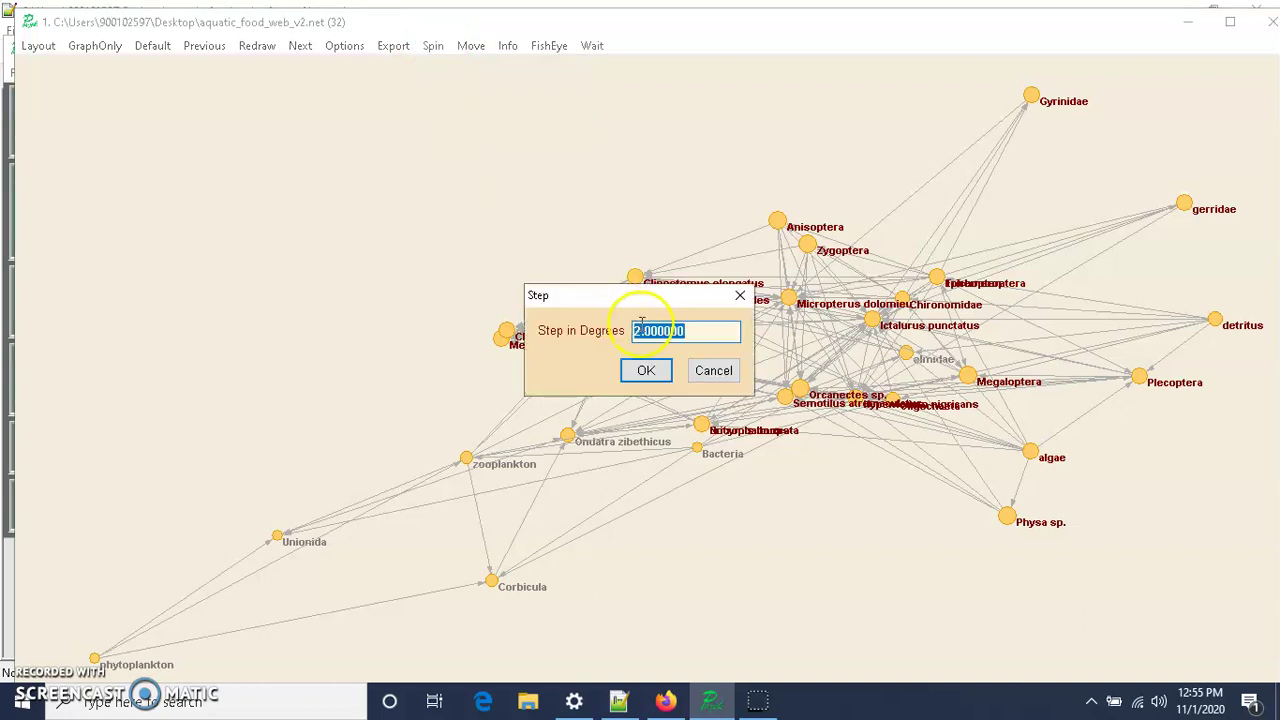
type("1")
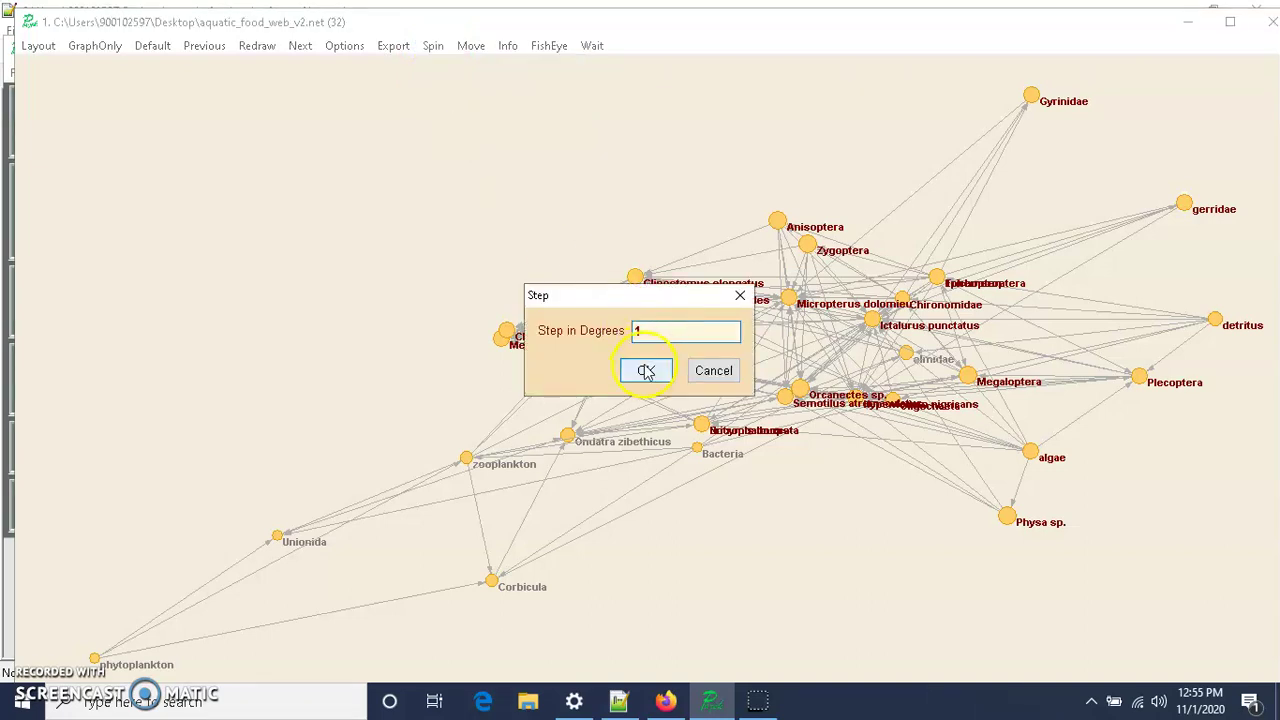
left_click(646, 372)
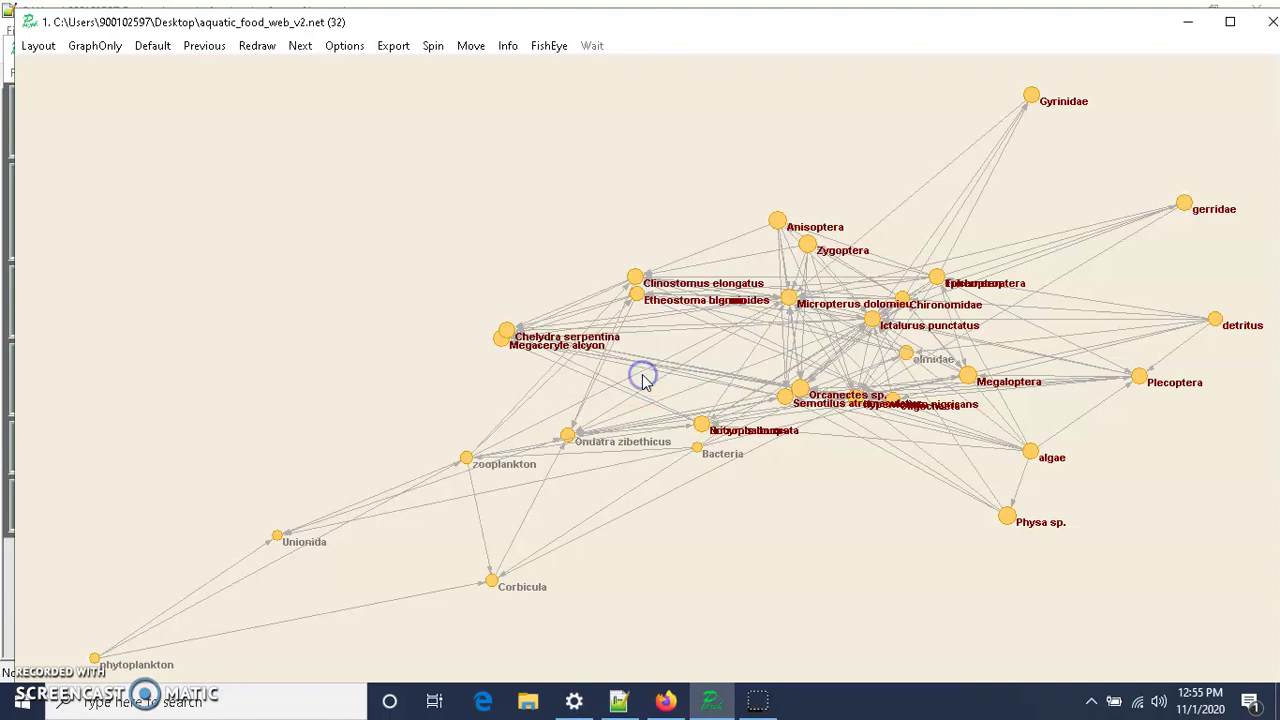
- Spin the drawing around a full 360 degrees, then minimize the drawing window
left_click(434, 48)
left_click(452, 67)
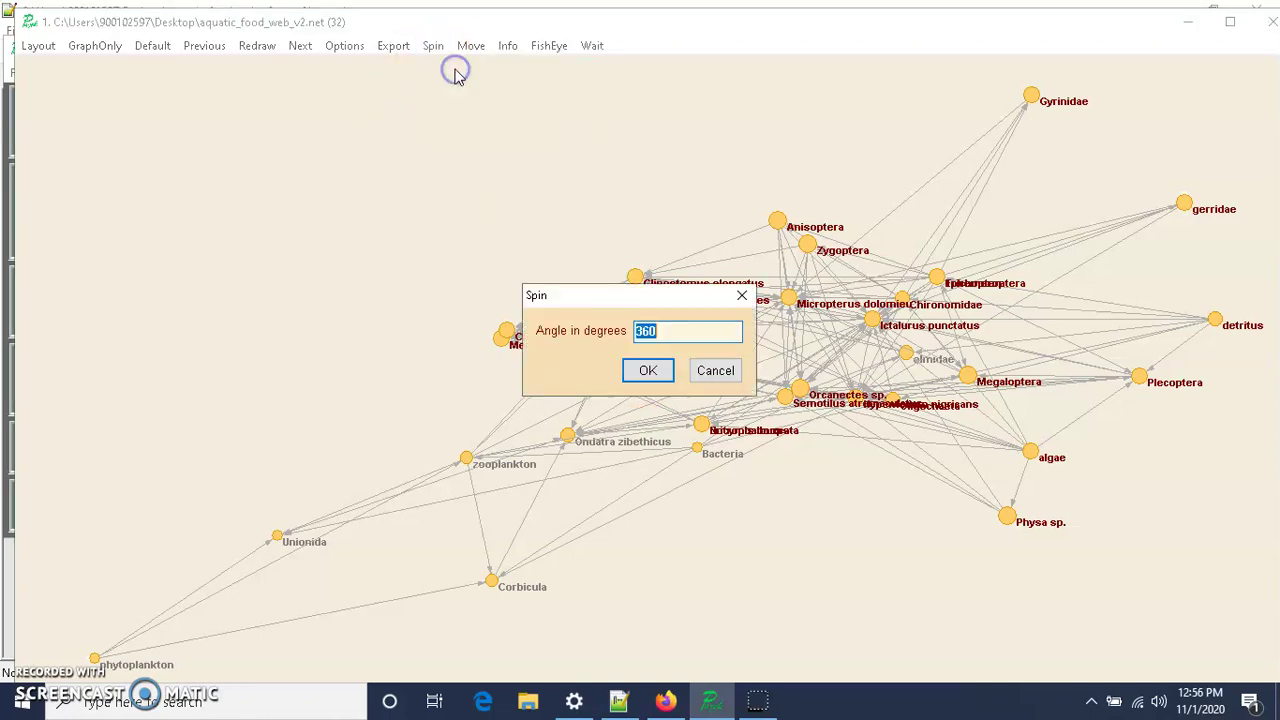
left_click(648, 370)
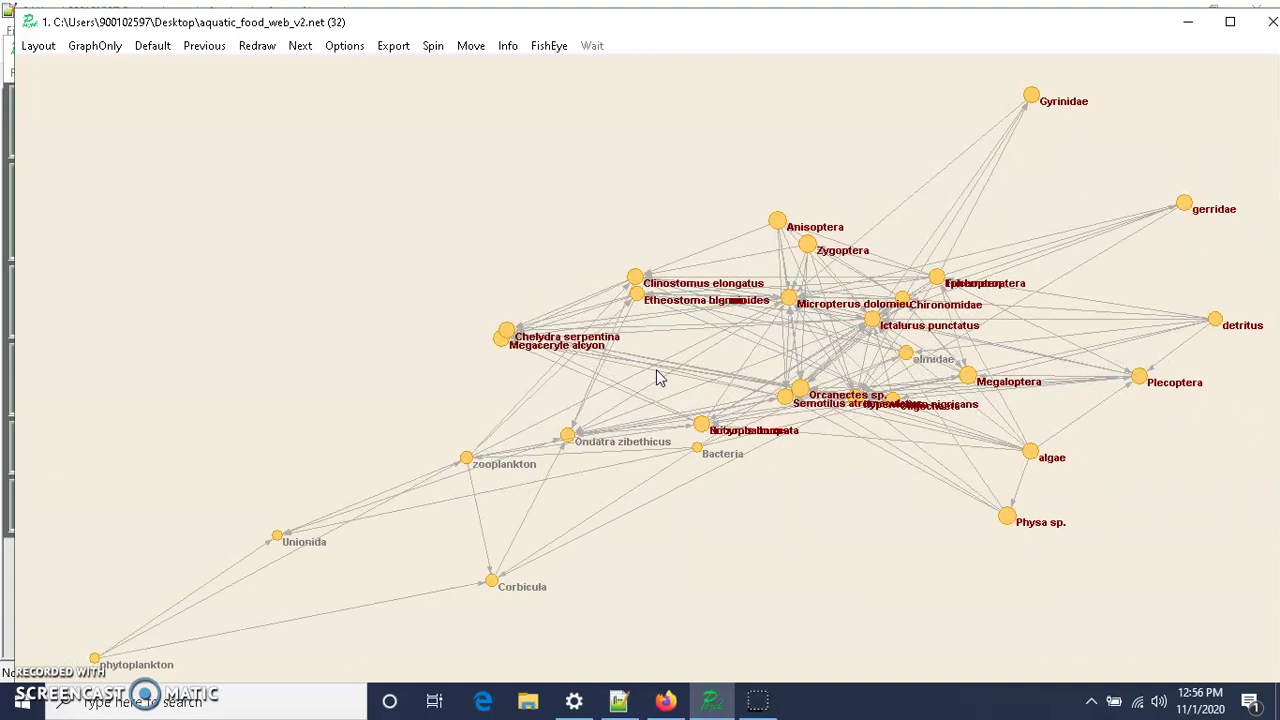
left_click(937, 287)
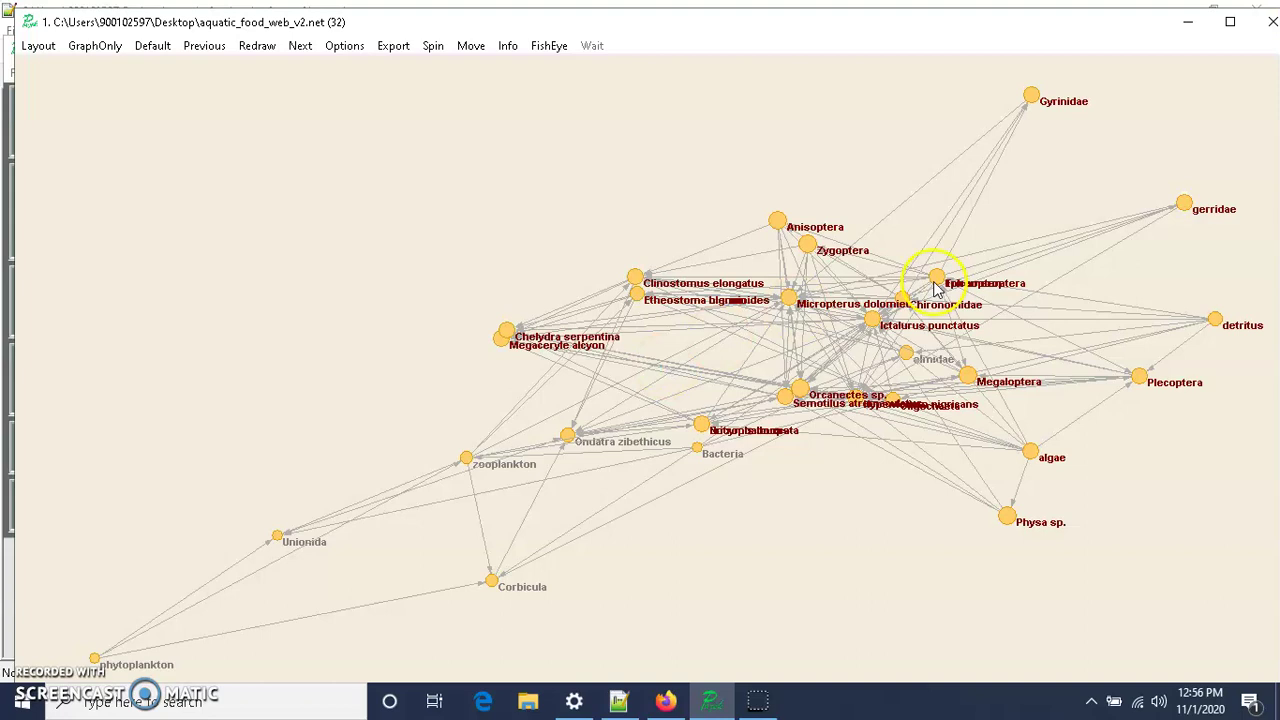
left_click(1188, 26)
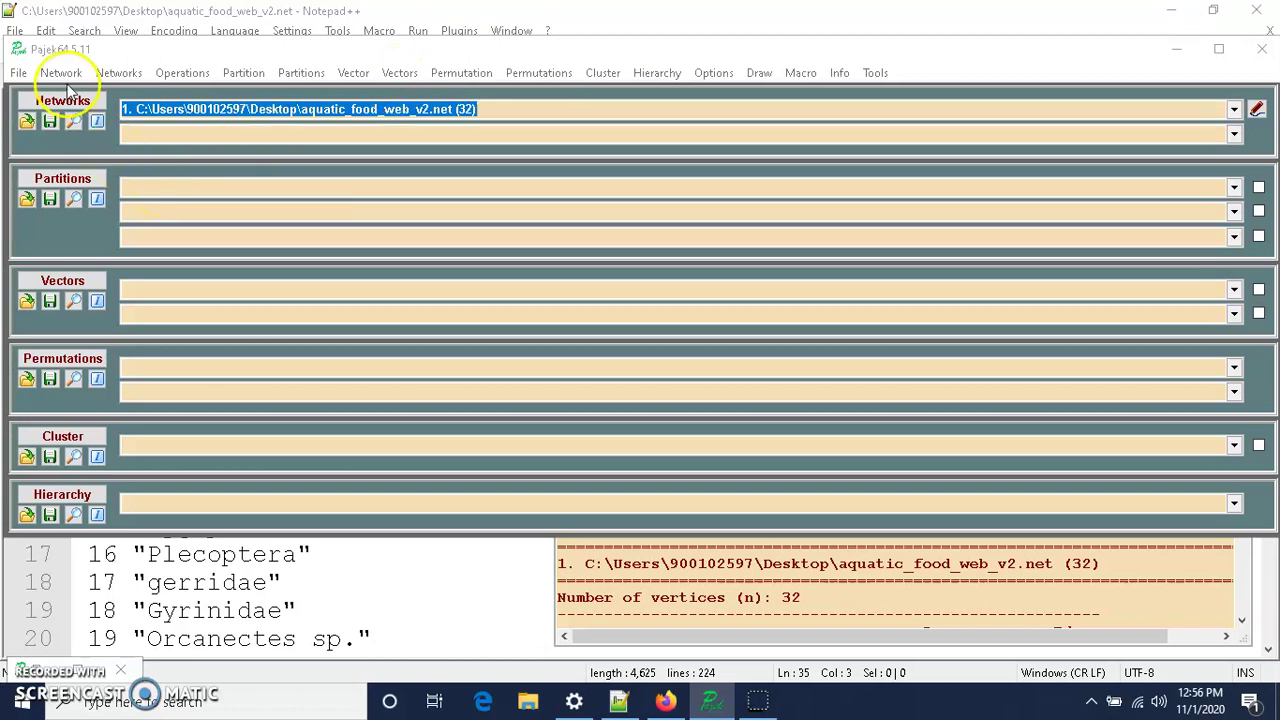
- Go to Network > Create Partition > Degree in the main window
left_click(62, 73)
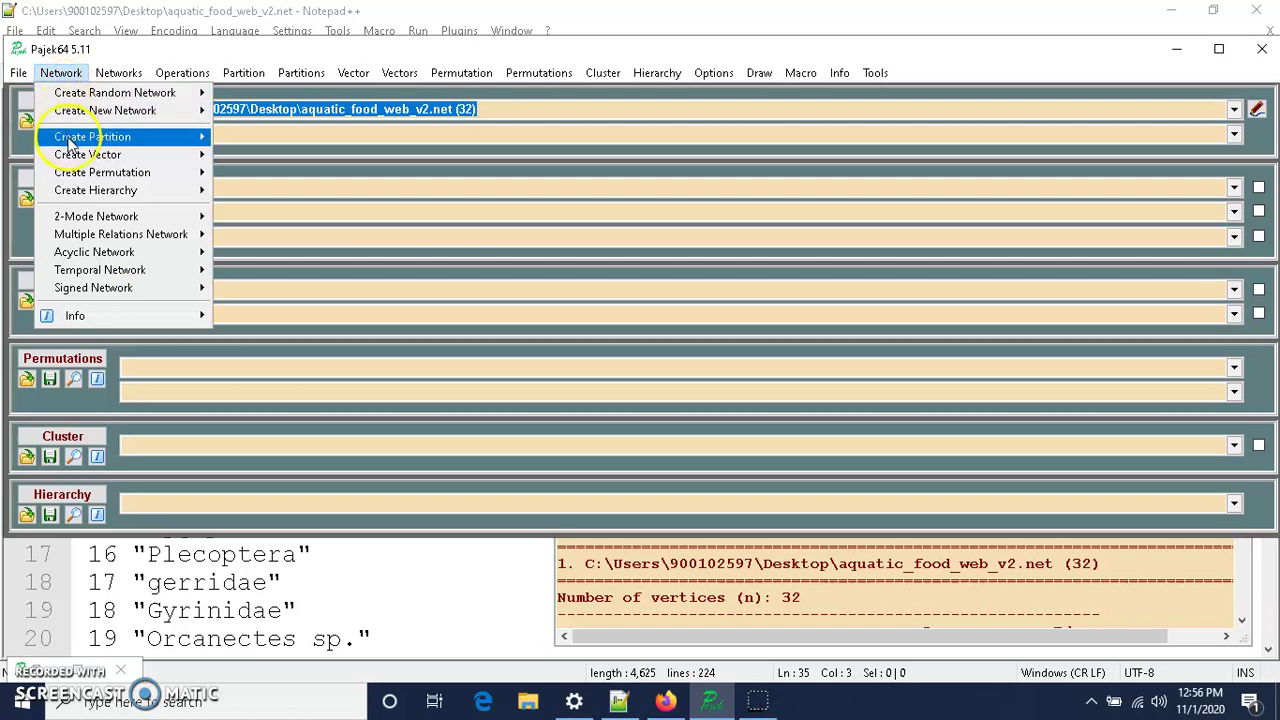
mouse_move(70, 140)
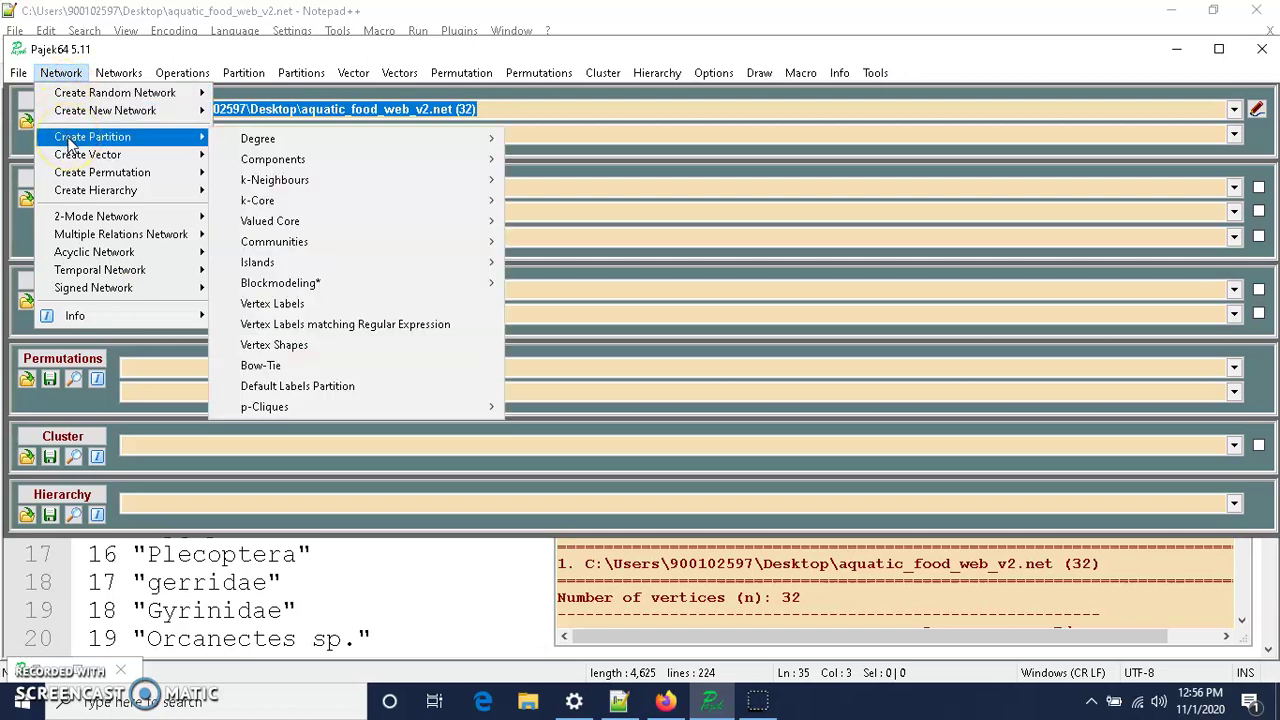
left_click(282, 141)
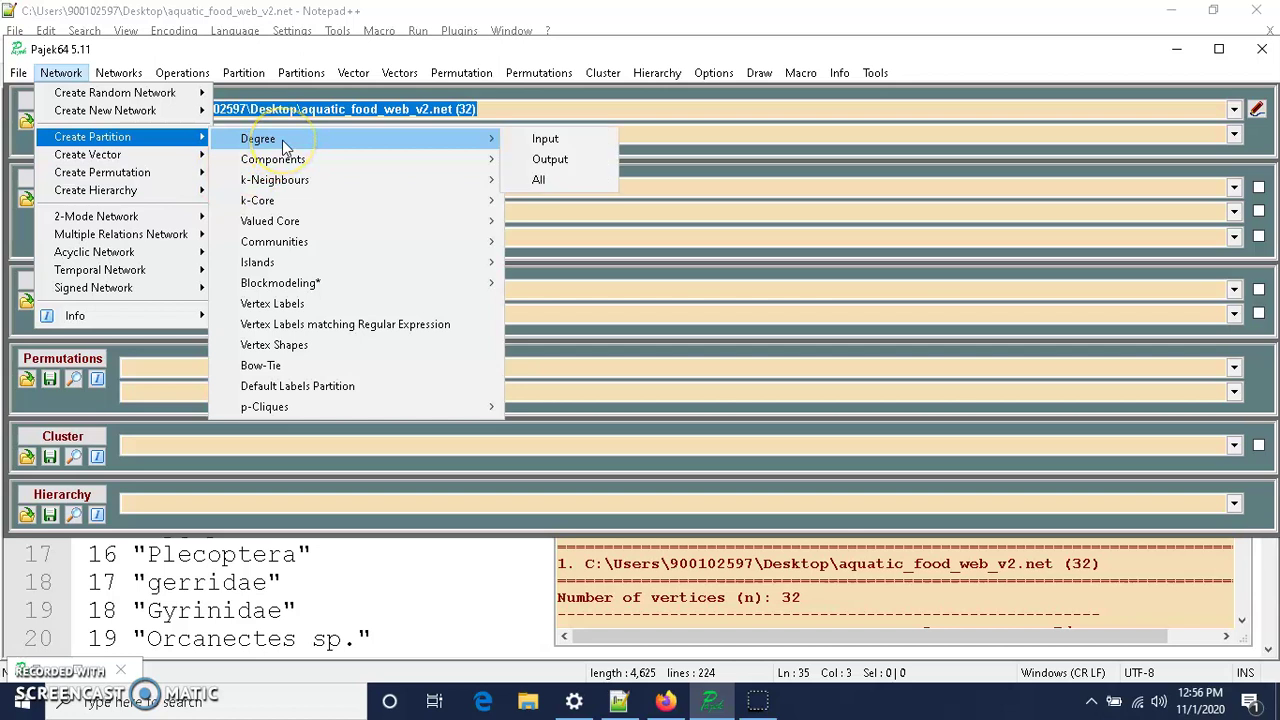
left_click(407, 140)
- Create the Input Degree Partition and review its values, e.g. Orcanectes sp. at 12
left_click(546, 140)
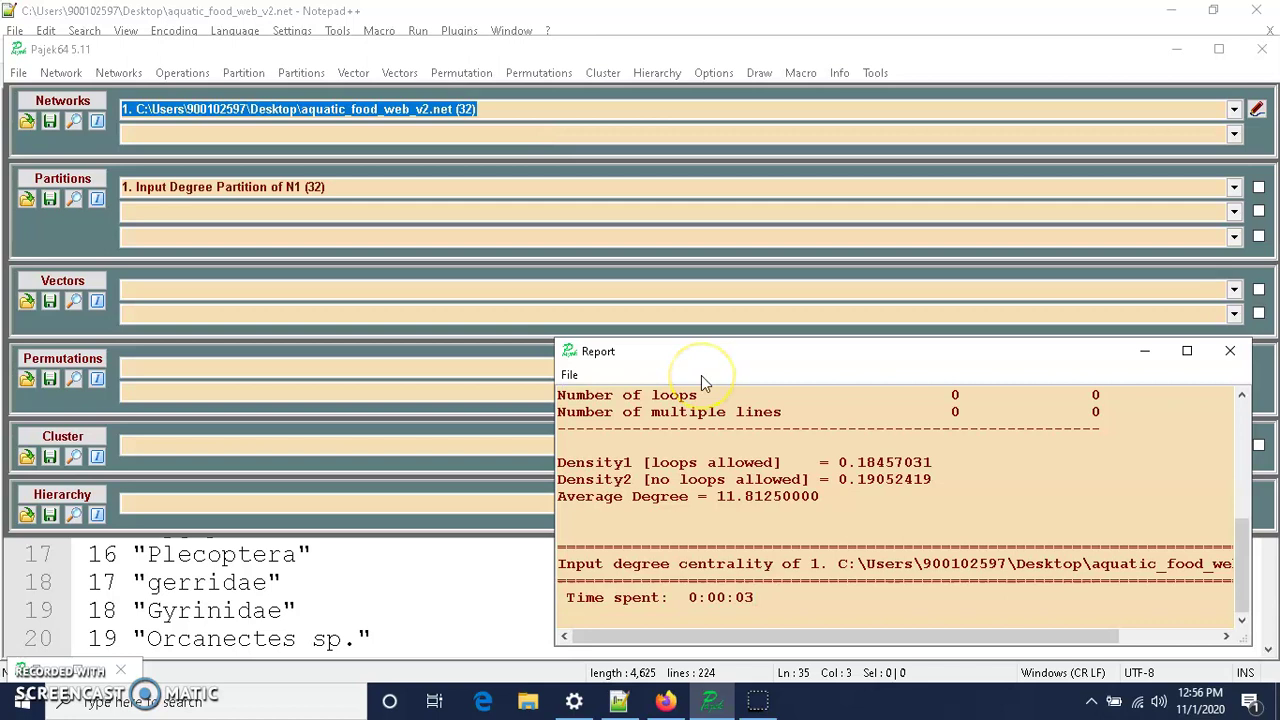
left_click(1145, 351)
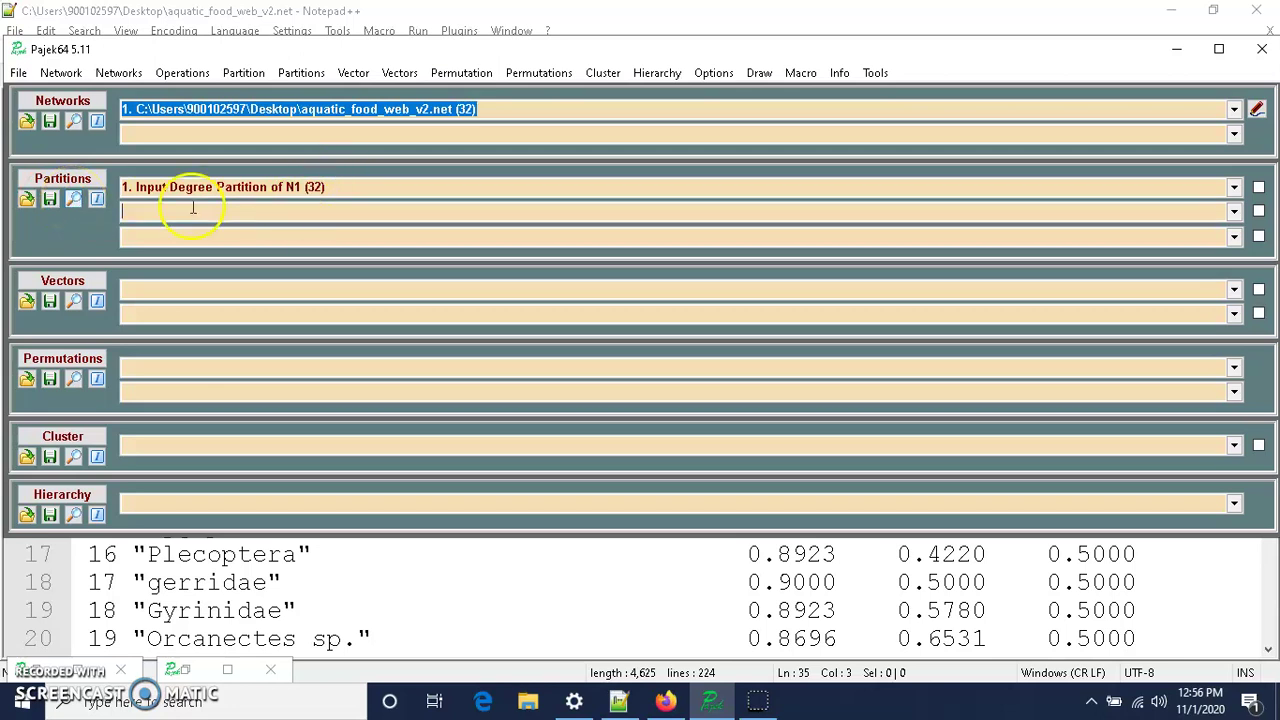
left_click(73, 199)
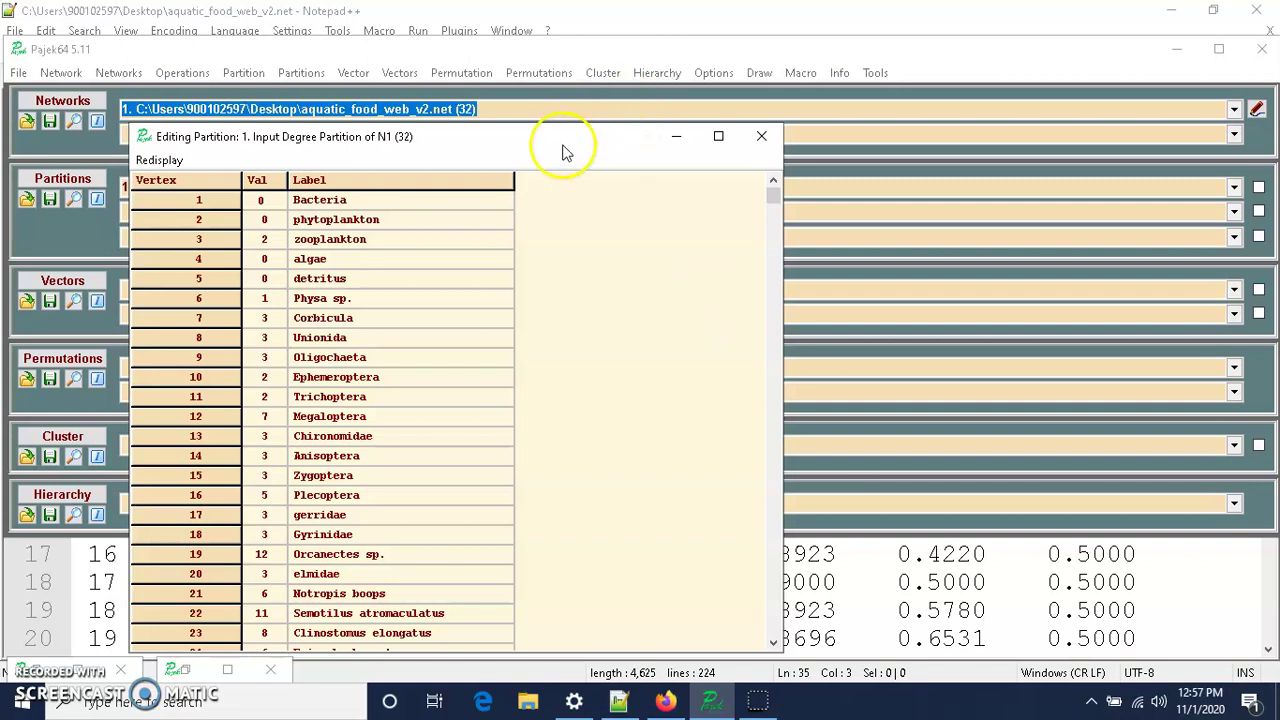
left_click_drag(563, 147, 786, 133)
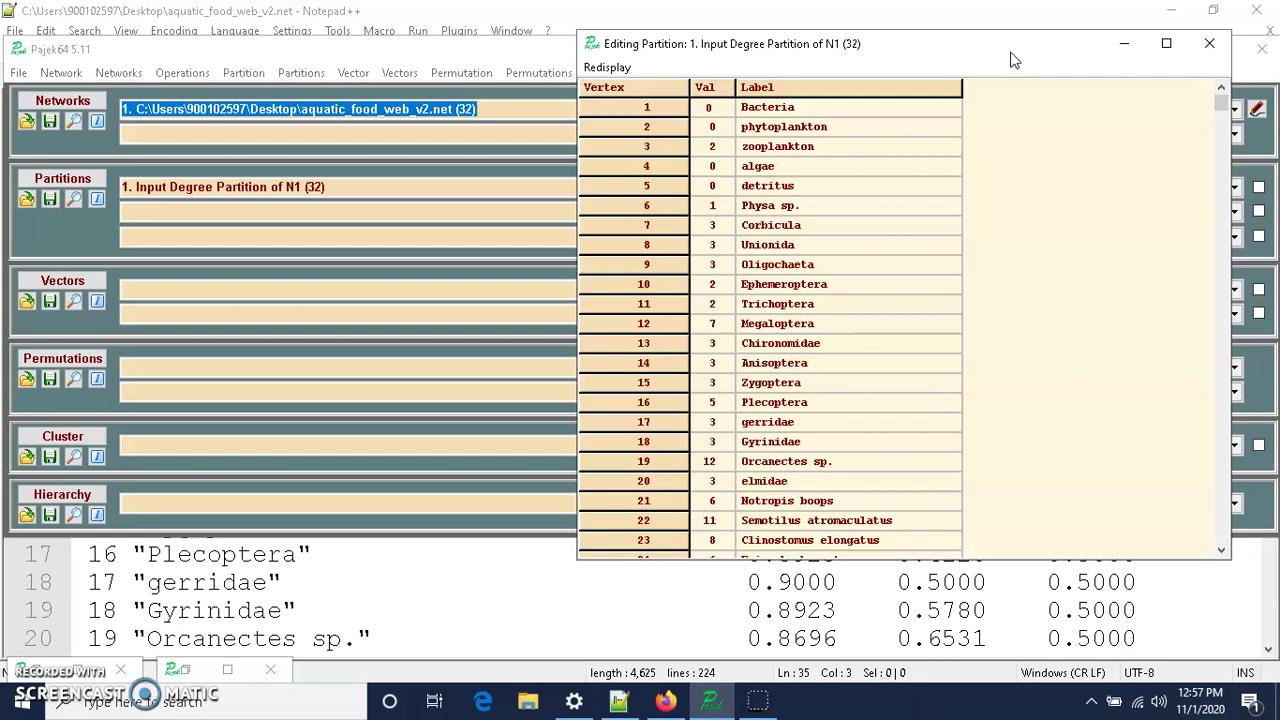
left_click(1208, 46)
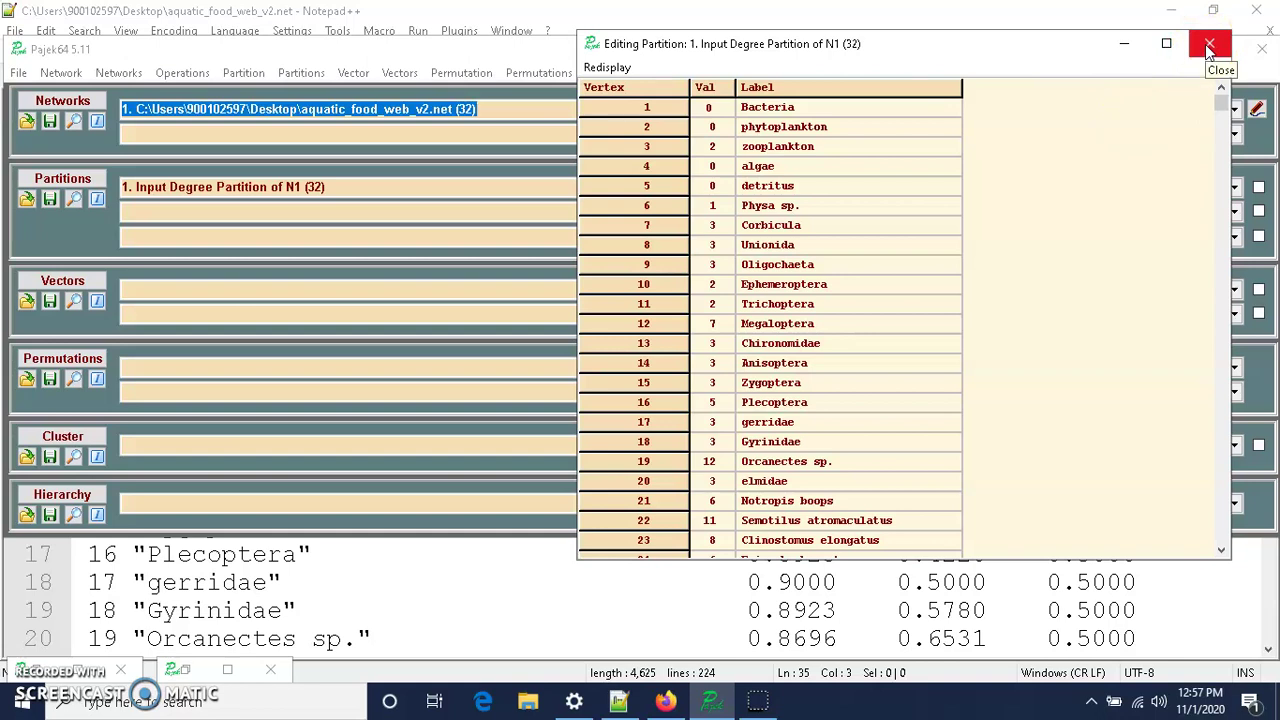
left_click(1208, 46)
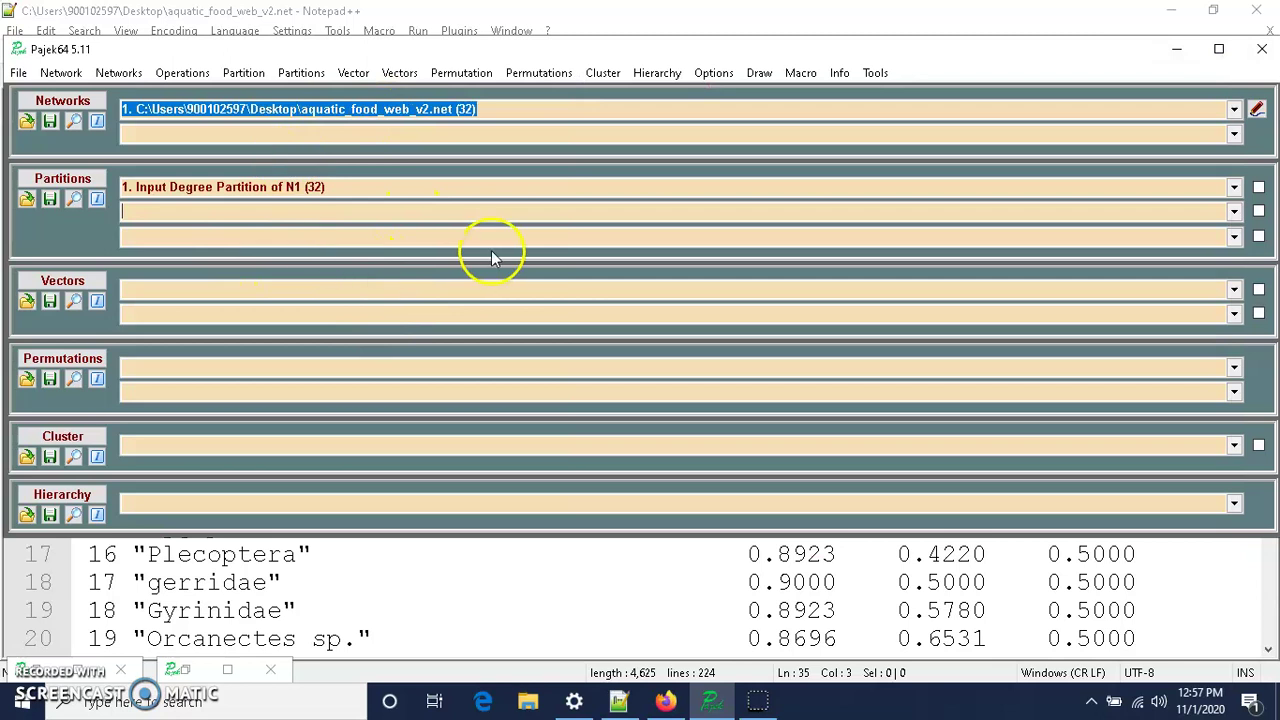
left_click(759, 73)
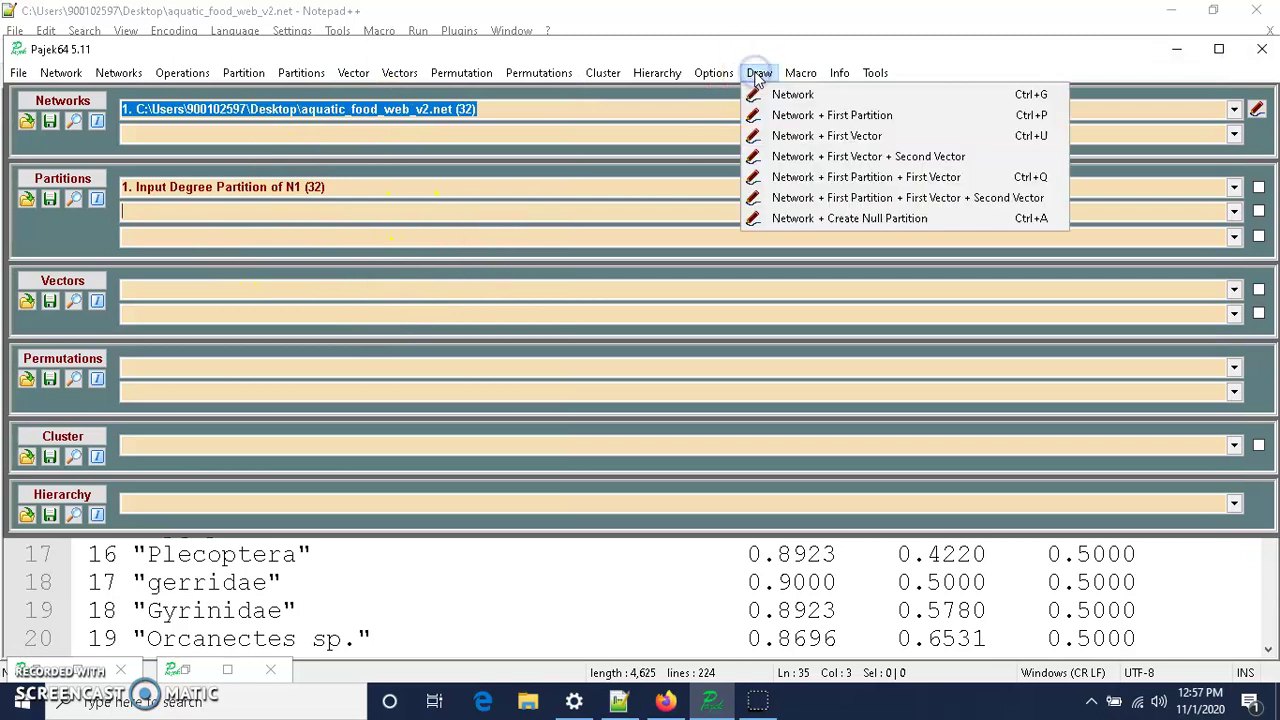
left_click(788, 100)
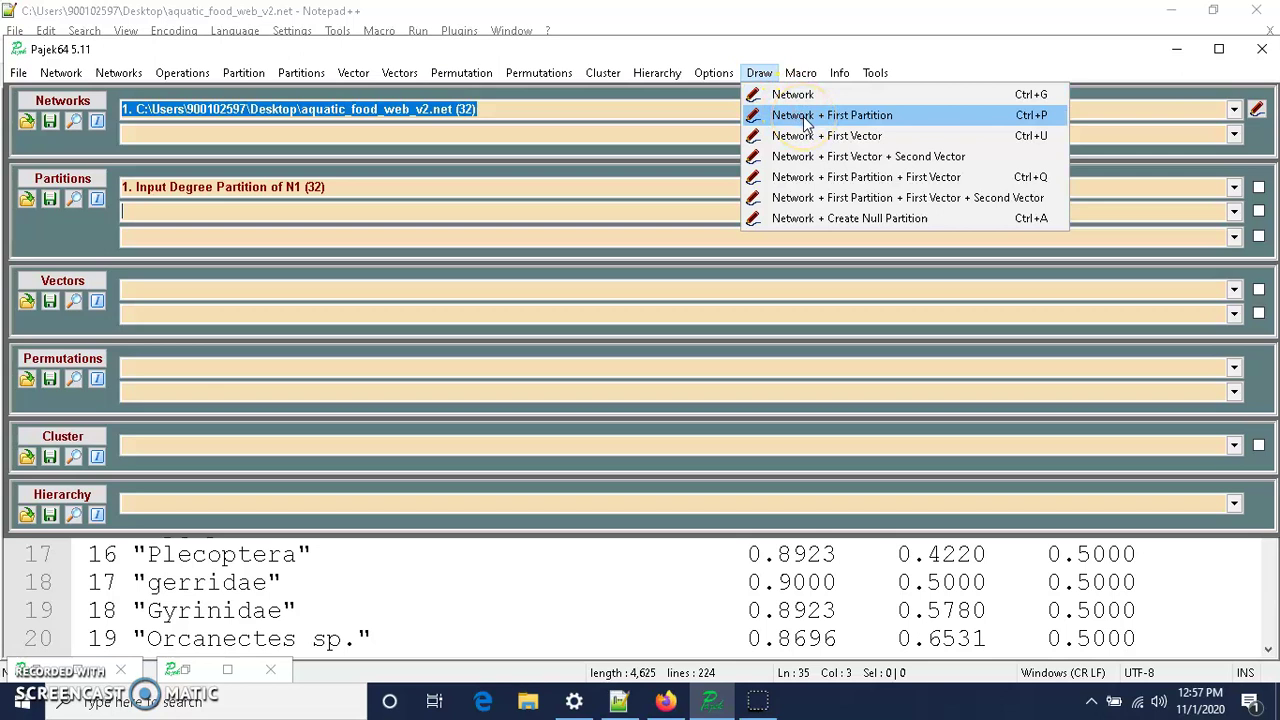
left_click(806, 118)
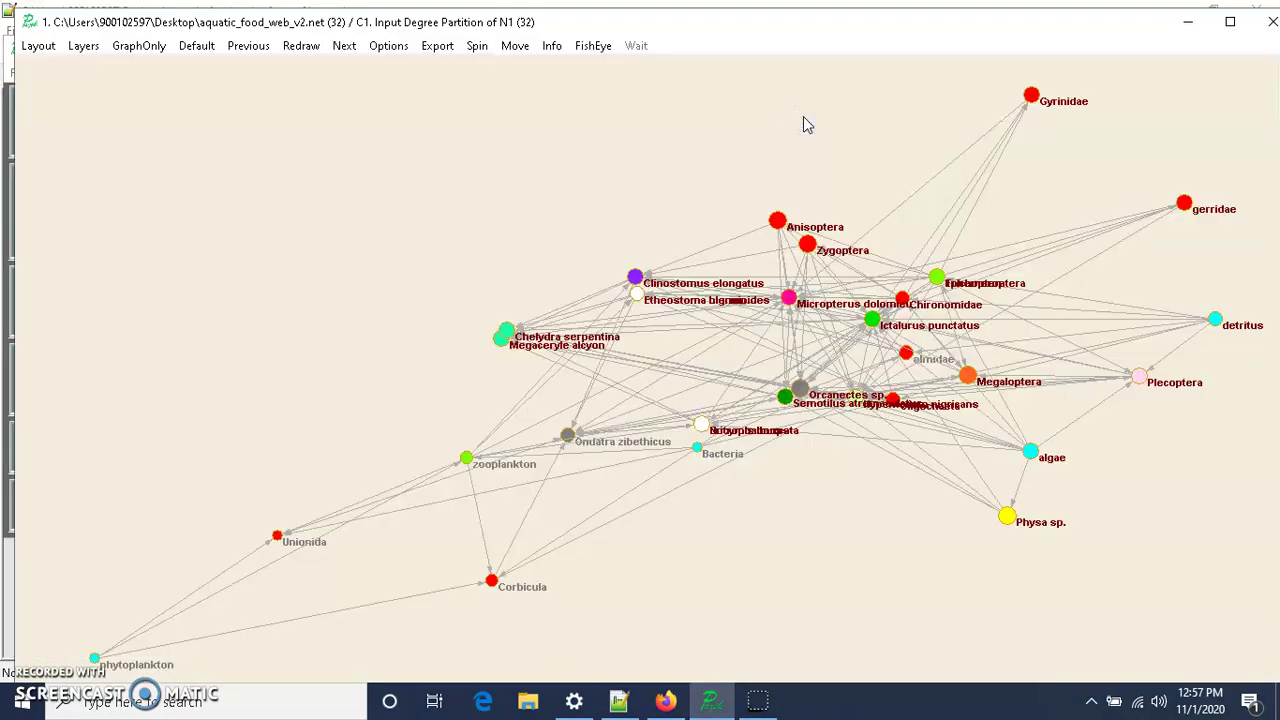
left_click(776, 118)
left_click(84, 46)
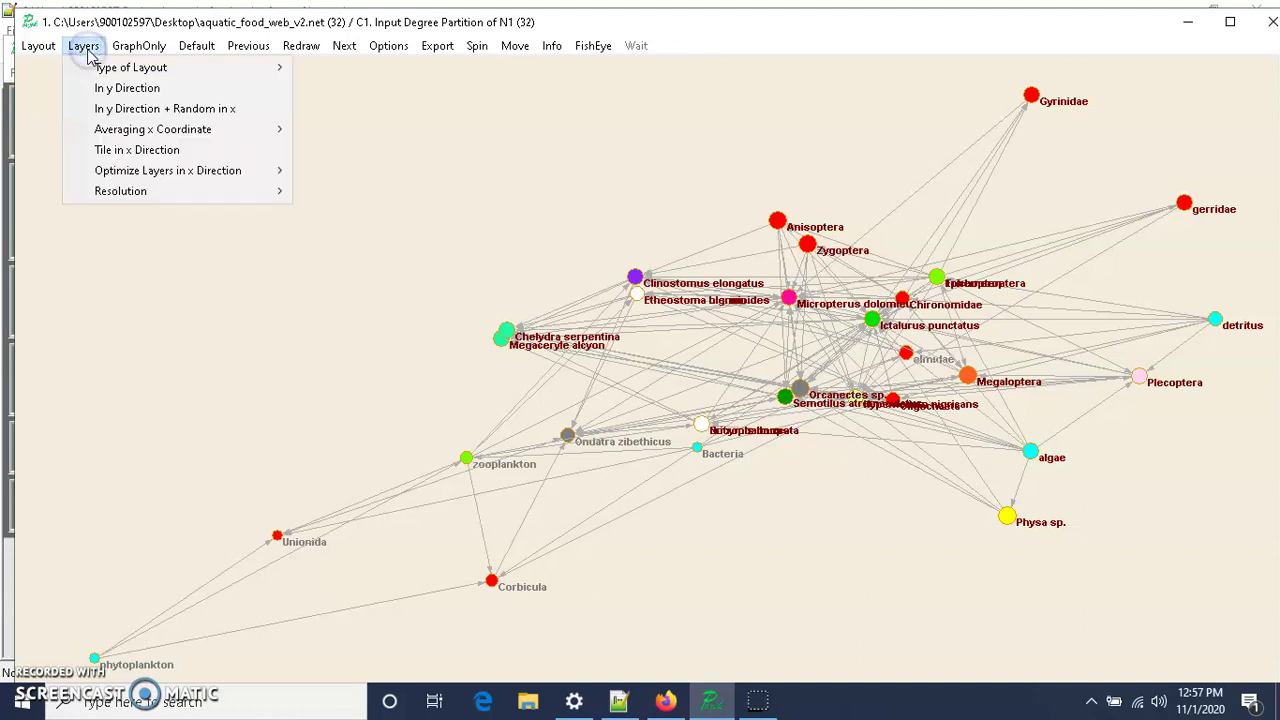
left_click(107, 92)
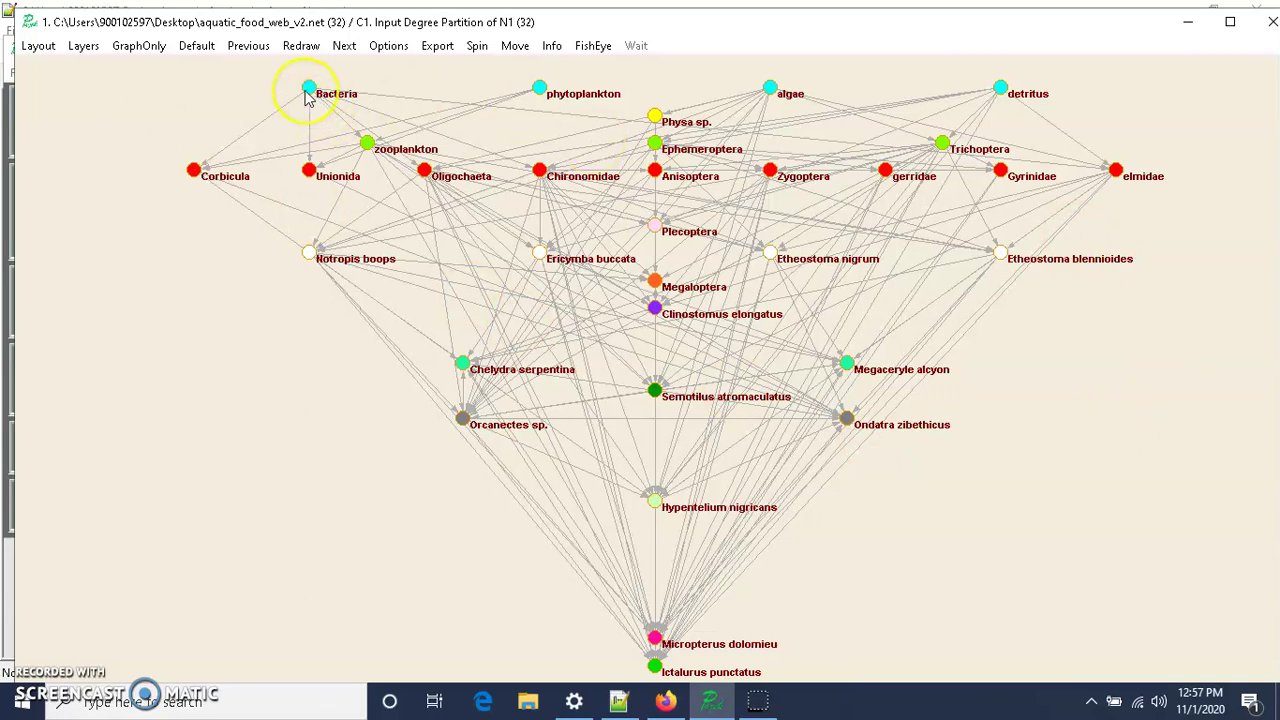
left_click(409, 105)
left_click(1007, 92)
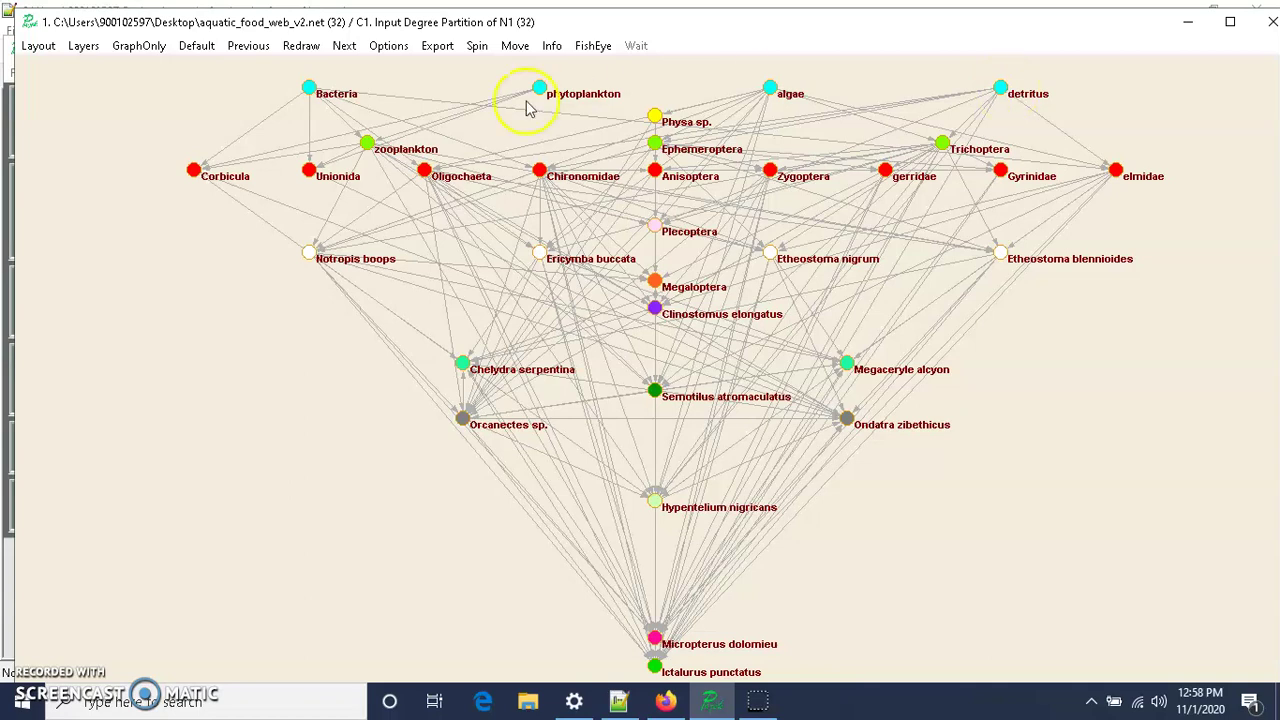
- Rotate the drawing 180 degrees in 2D so top predators sit at the top
left_click(383, 50)
mouse_move(391, 76)
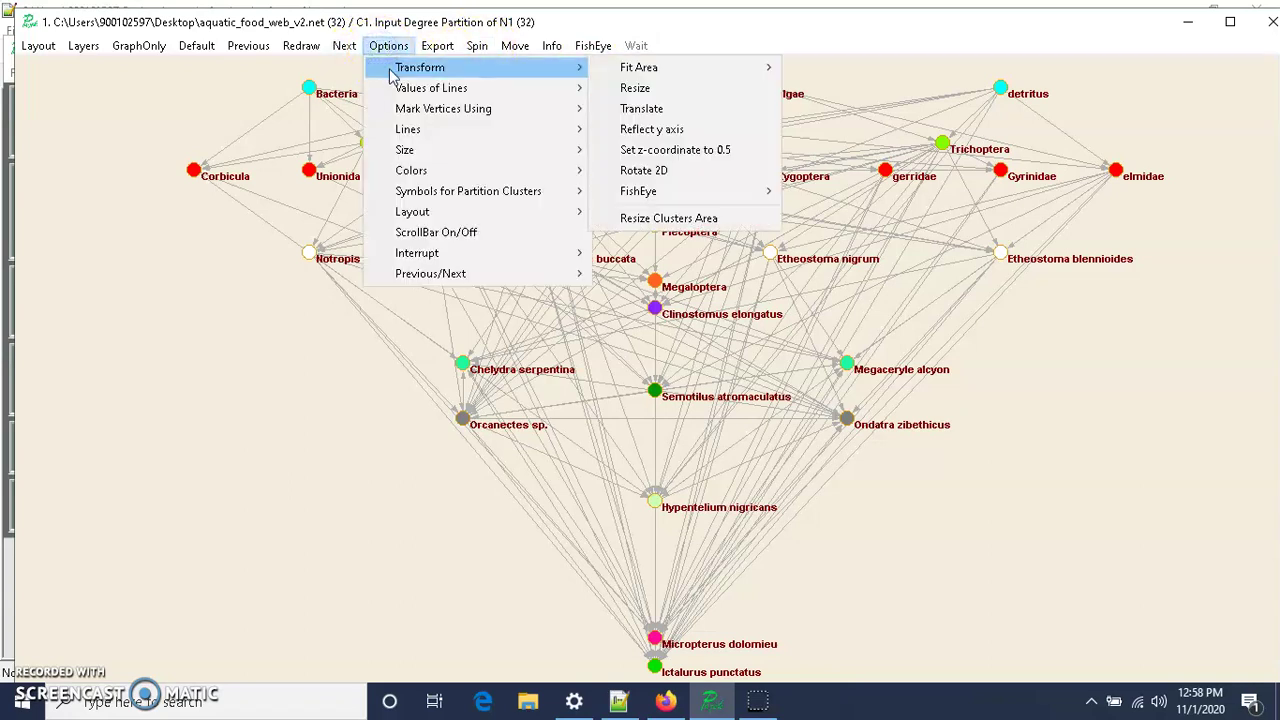
left_click(634, 48)
left_click(383, 46)
left_click(378, 67)
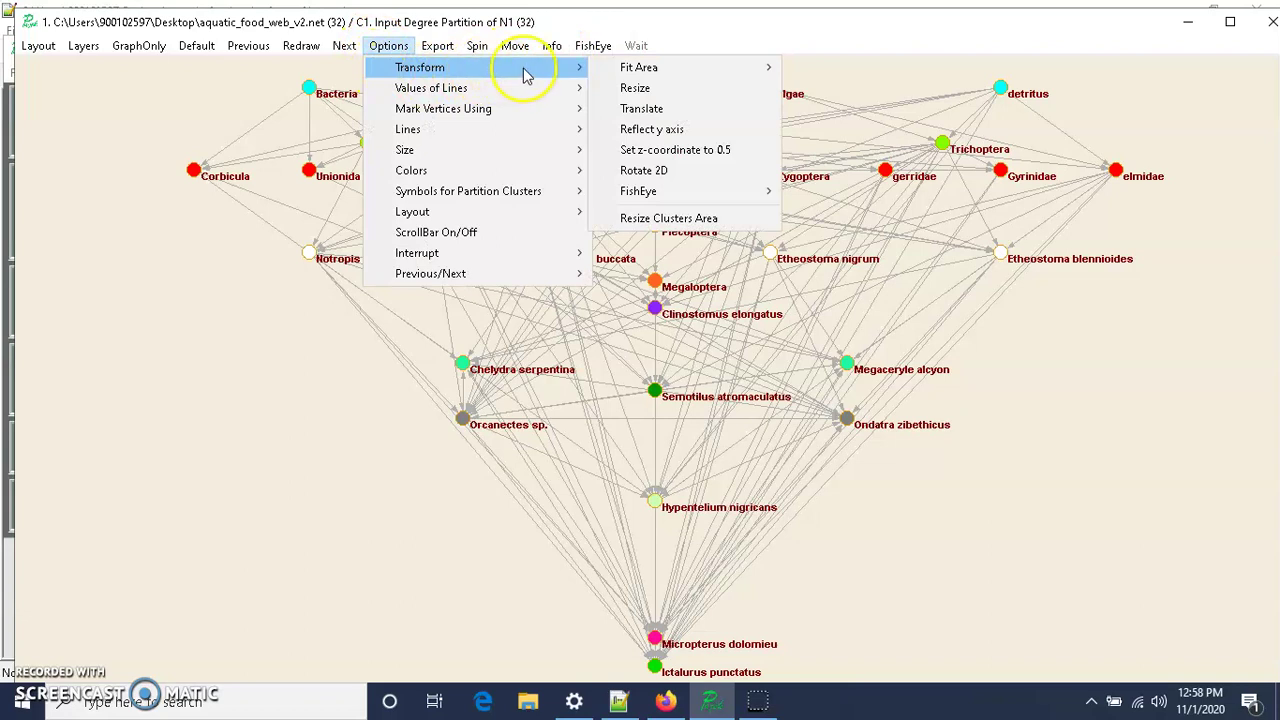
left_click(643, 172)
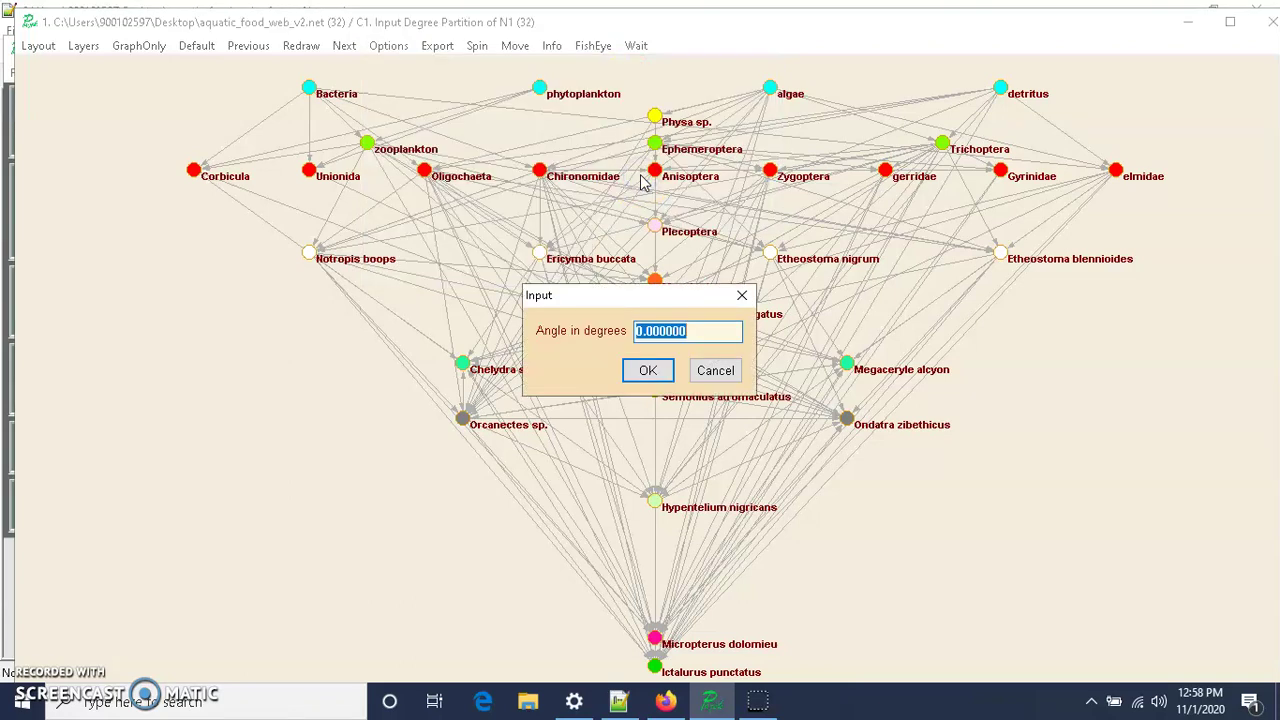
type("180")
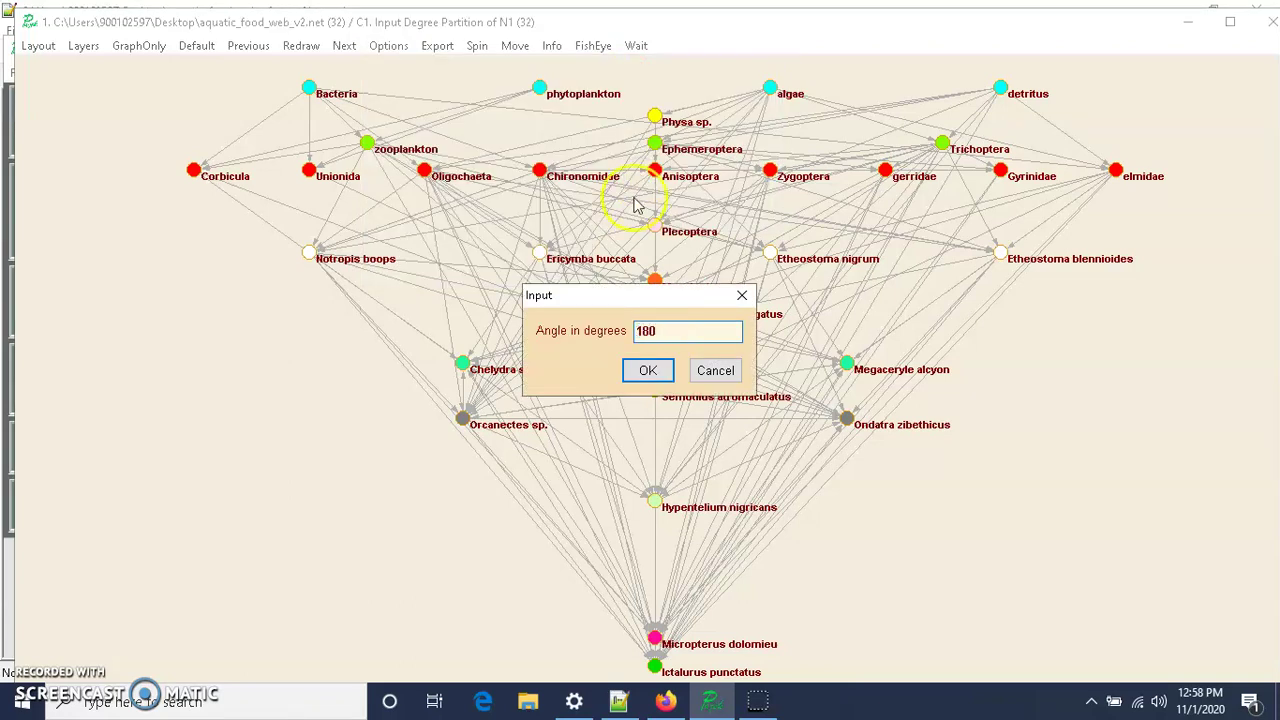
left_click(650, 368)
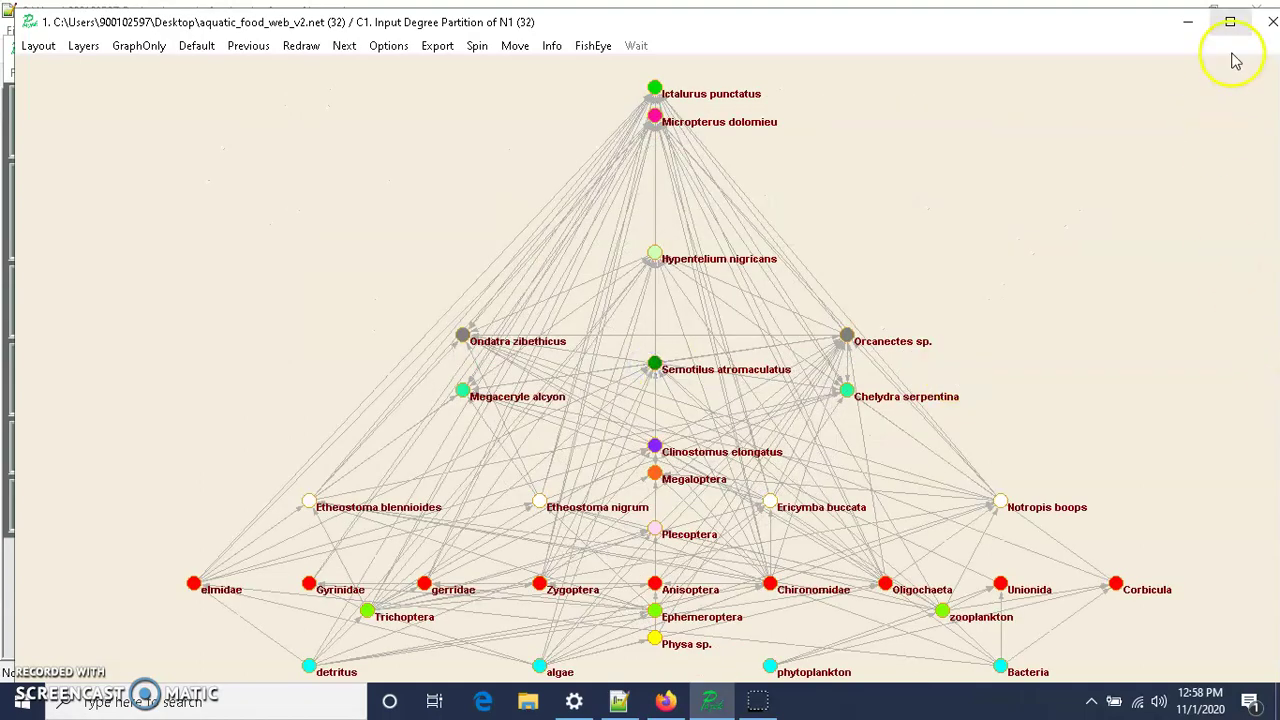
- Maximize the drawing to inspect it, then minimize it back to the main window
left_click(1230, 21)
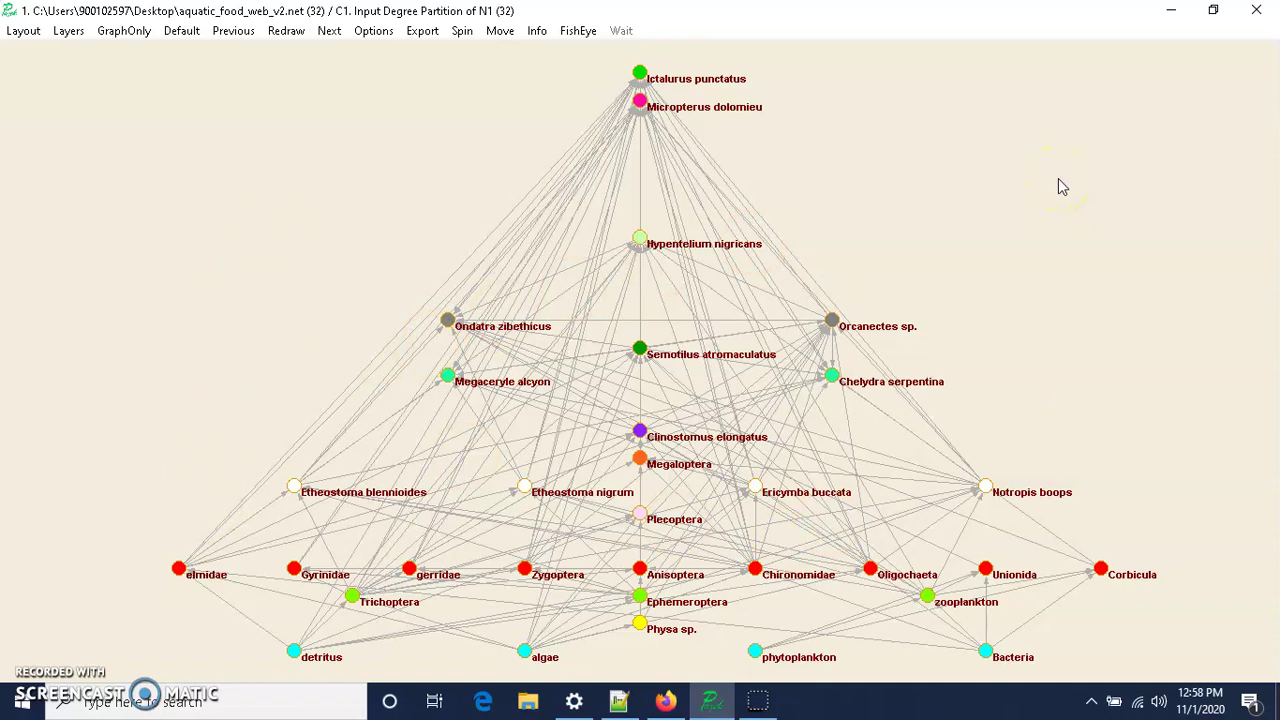
left_click(1008, 318)
left_click(1172, 14)
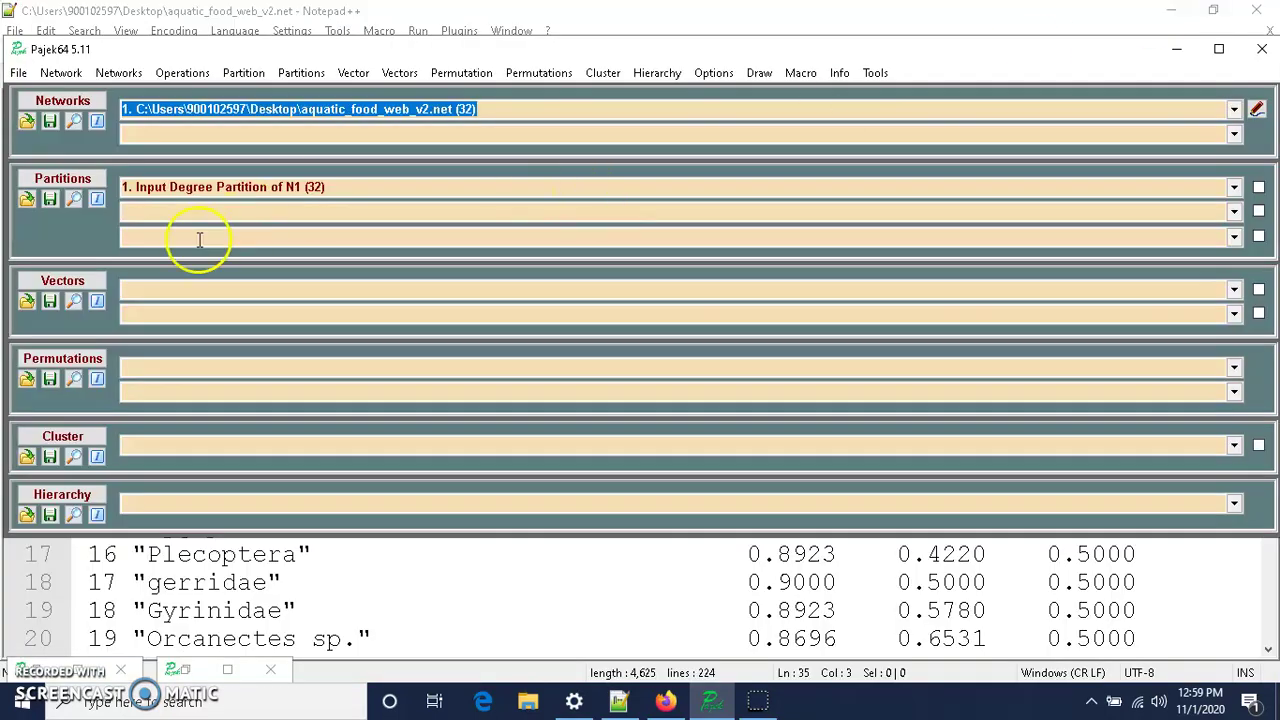
- Compute the Input Degree centrality vector for network 1
left_click(135, 207)
left_click(62, 76)
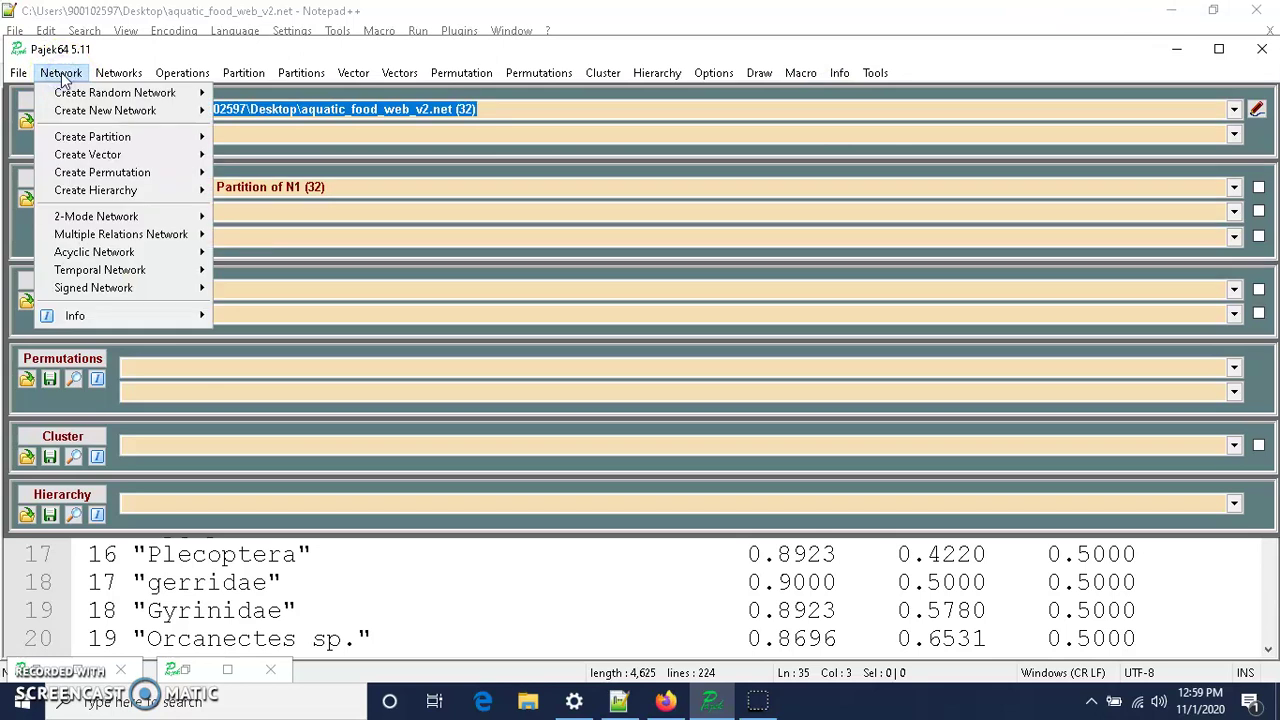
mouse_move(88, 160)
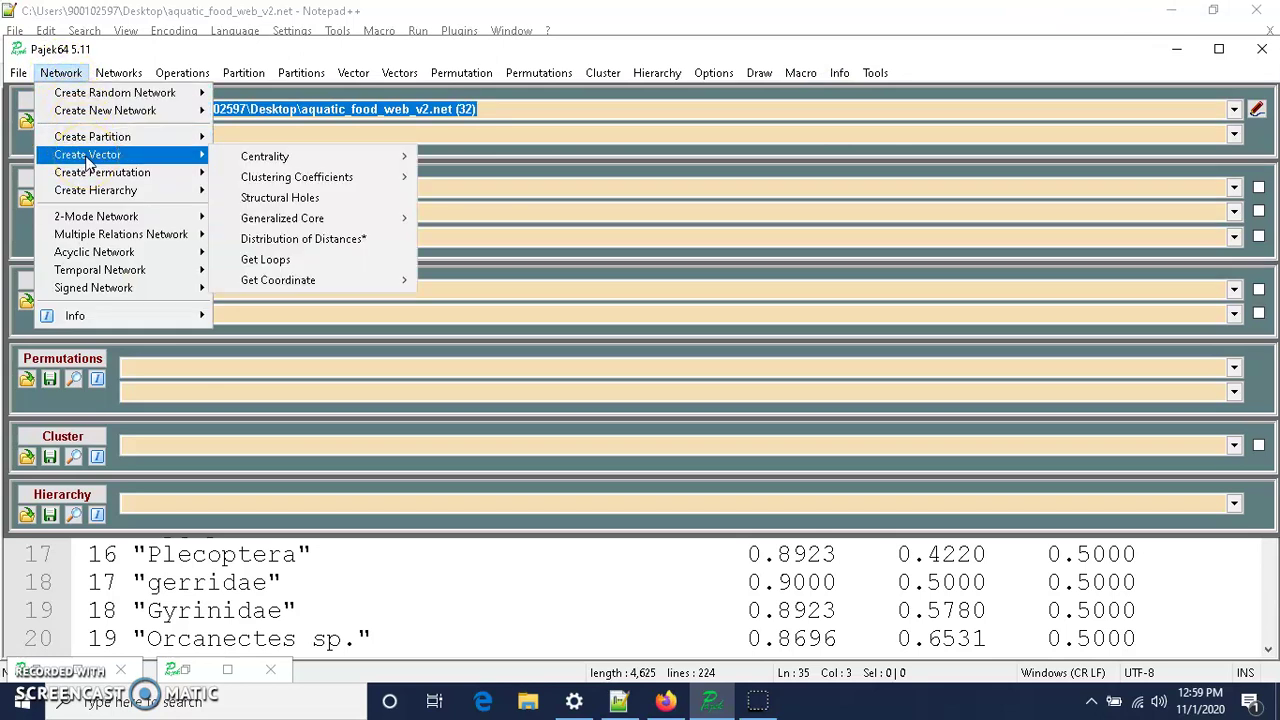
mouse_move(268, 165)
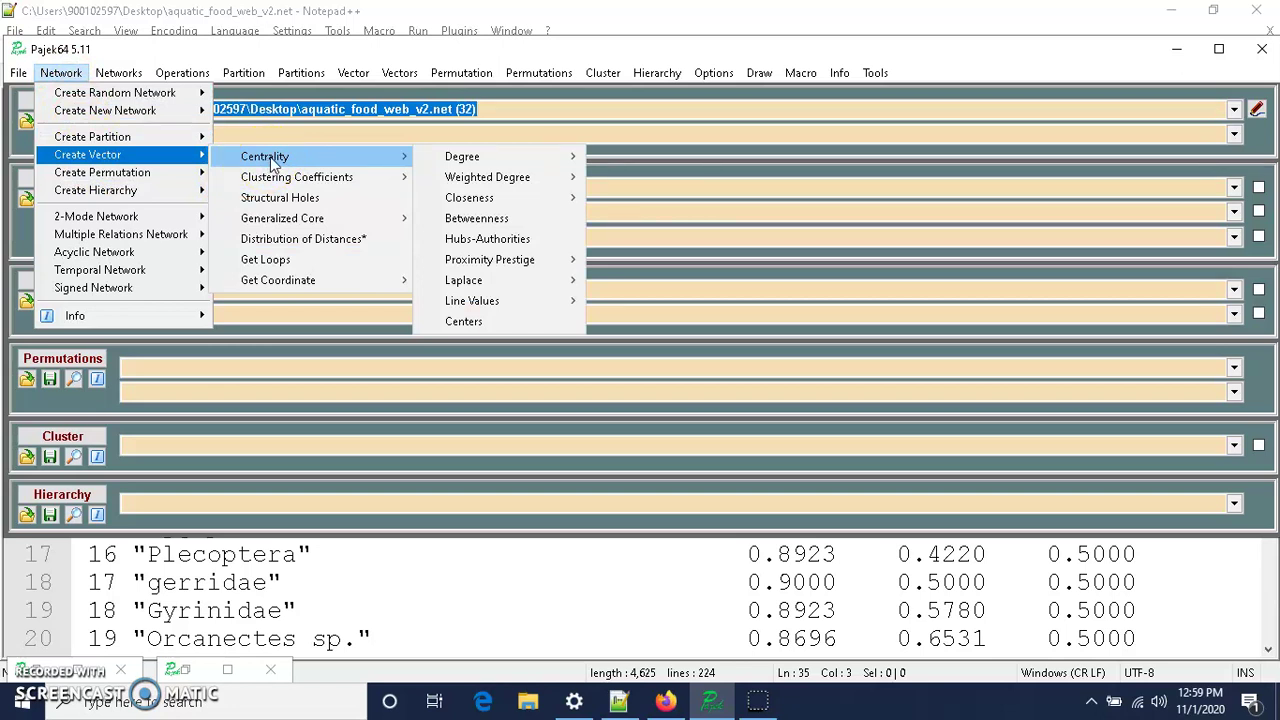
left_click(463, 158)
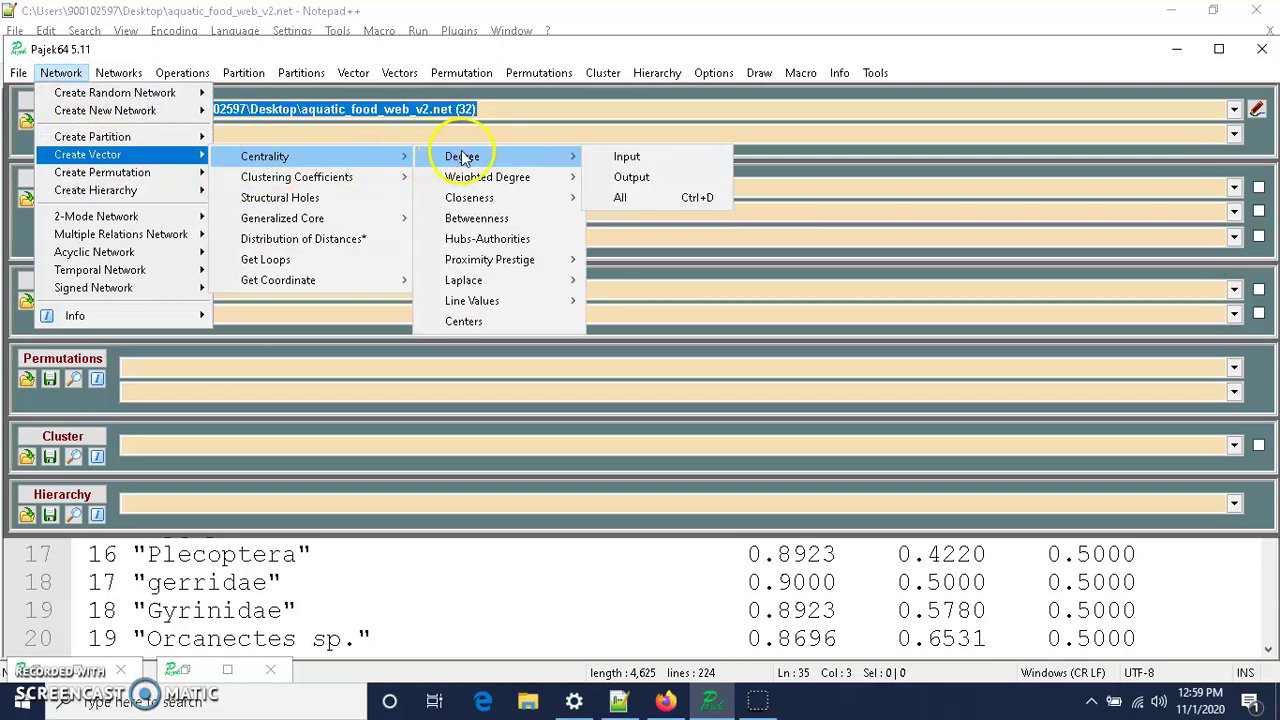
left_click(628, 157)
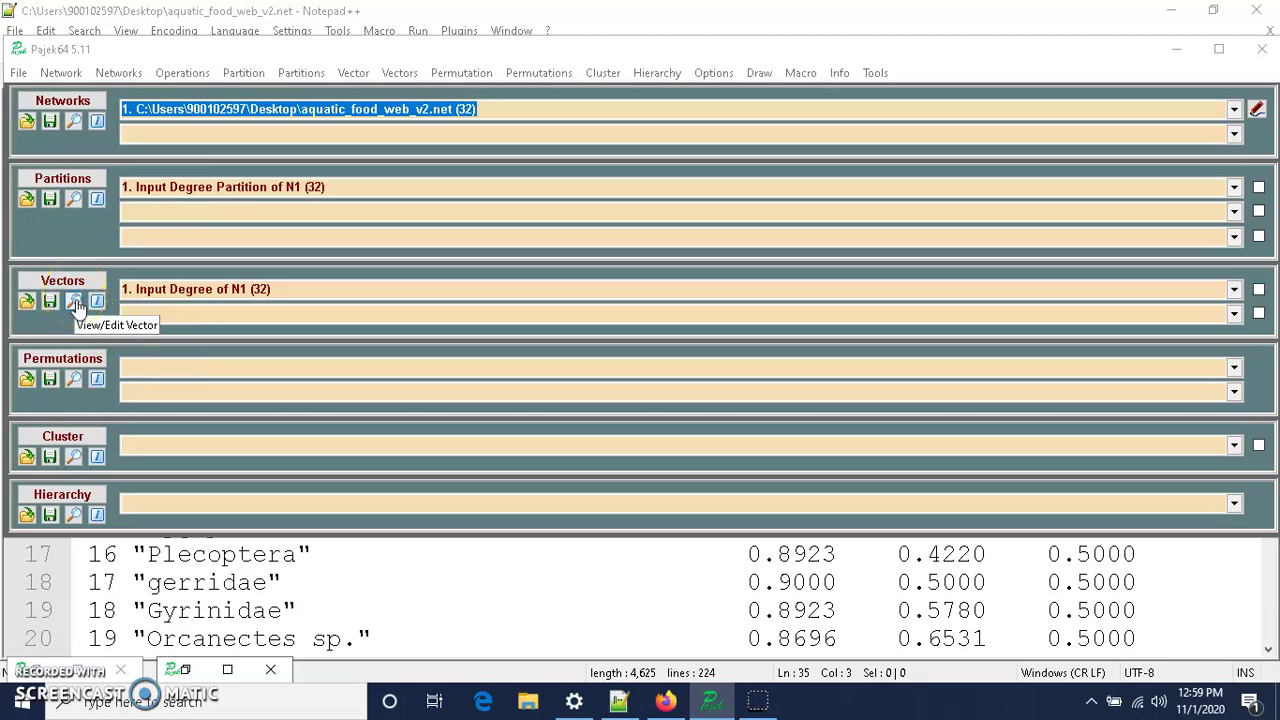
- Scroll through the Input Degree vector values, e.g. Megaloptera 7.0, and close the listing
left_click(74, 302)
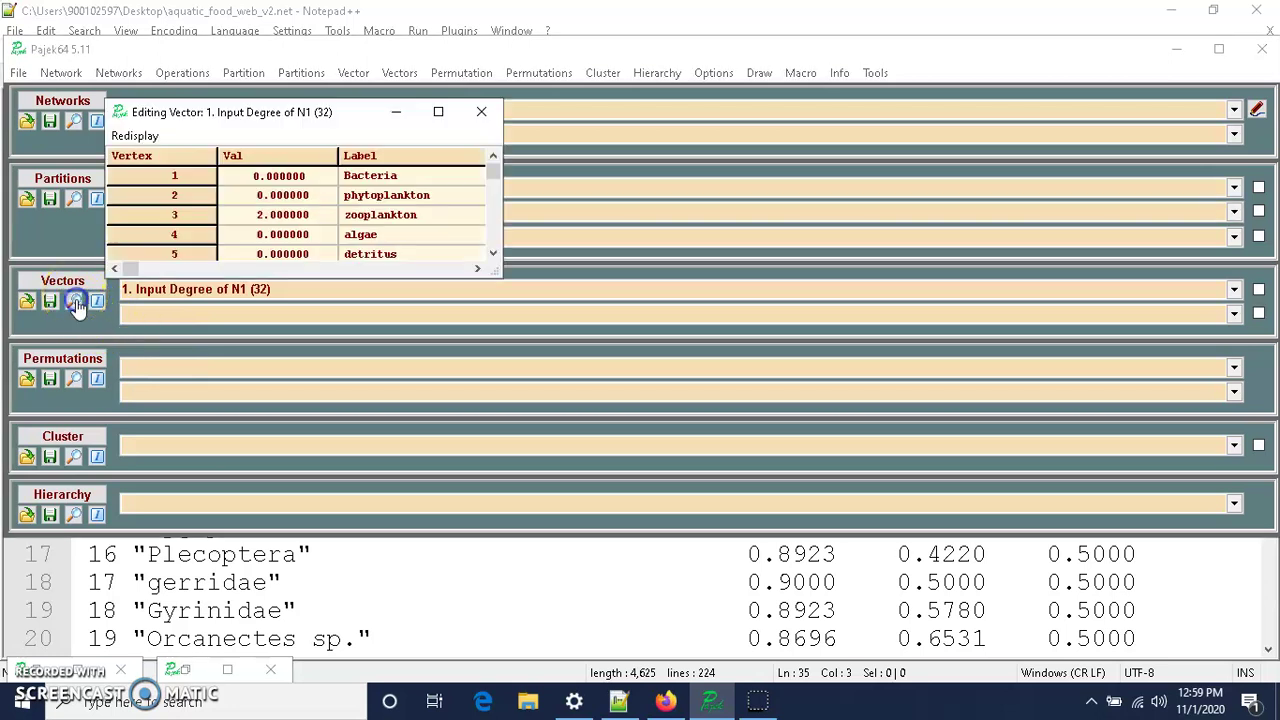
left_click(494, 253)
left_click(494, 253)
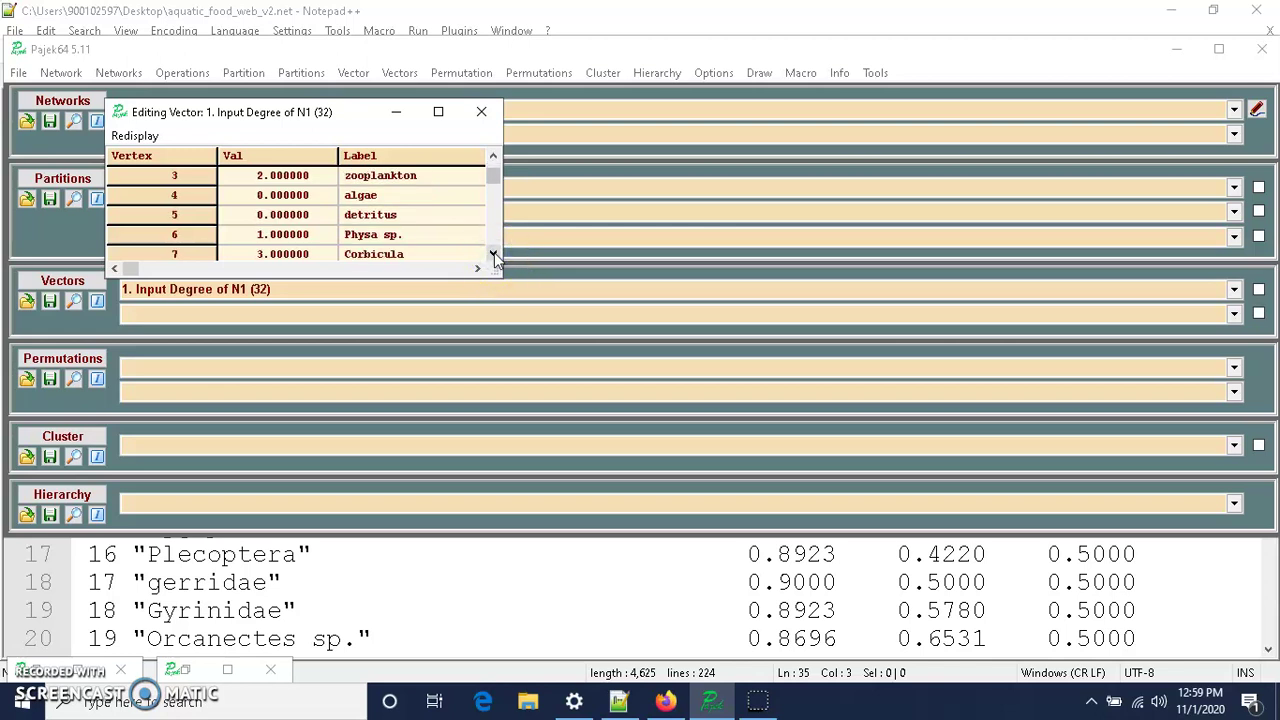
left_click(494, 253)
left_click(494, 253)
left_click(494, 253)
left_click(494, 253)
left_click(494, 253)
left_click(494, 253)
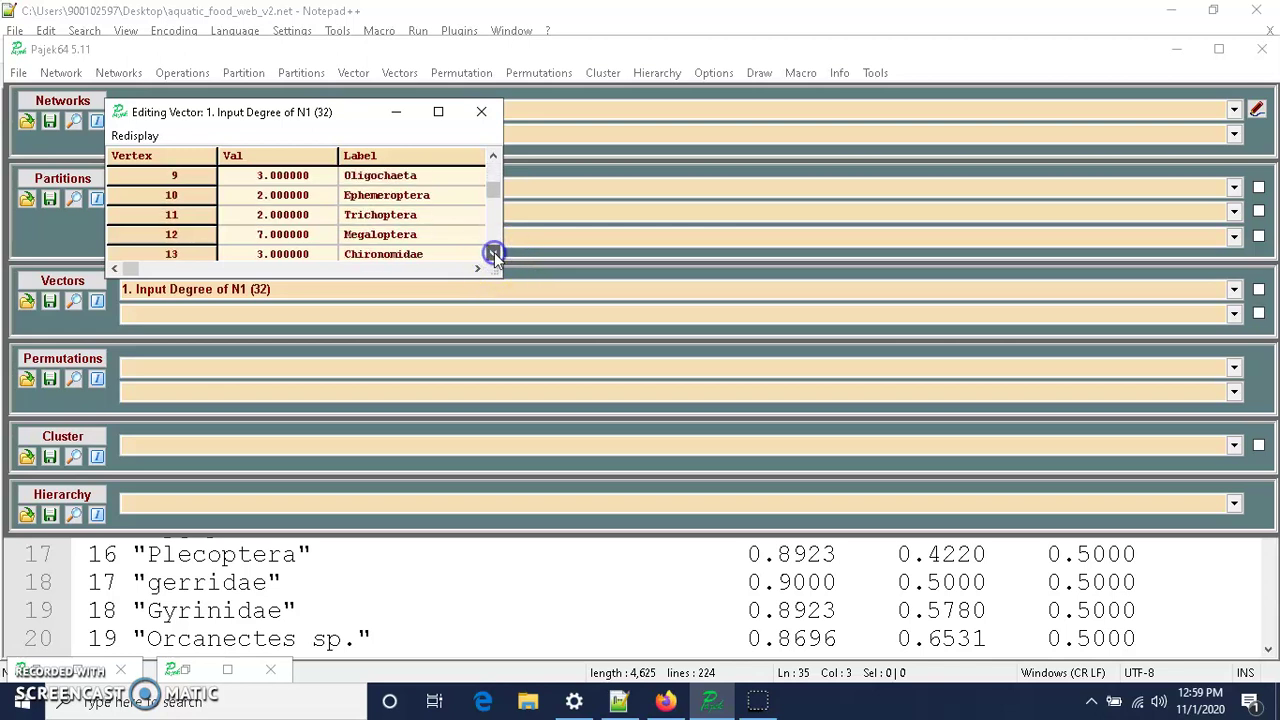
left_click(494, 253)
left_click(494, 253)
left_click(494, 253)
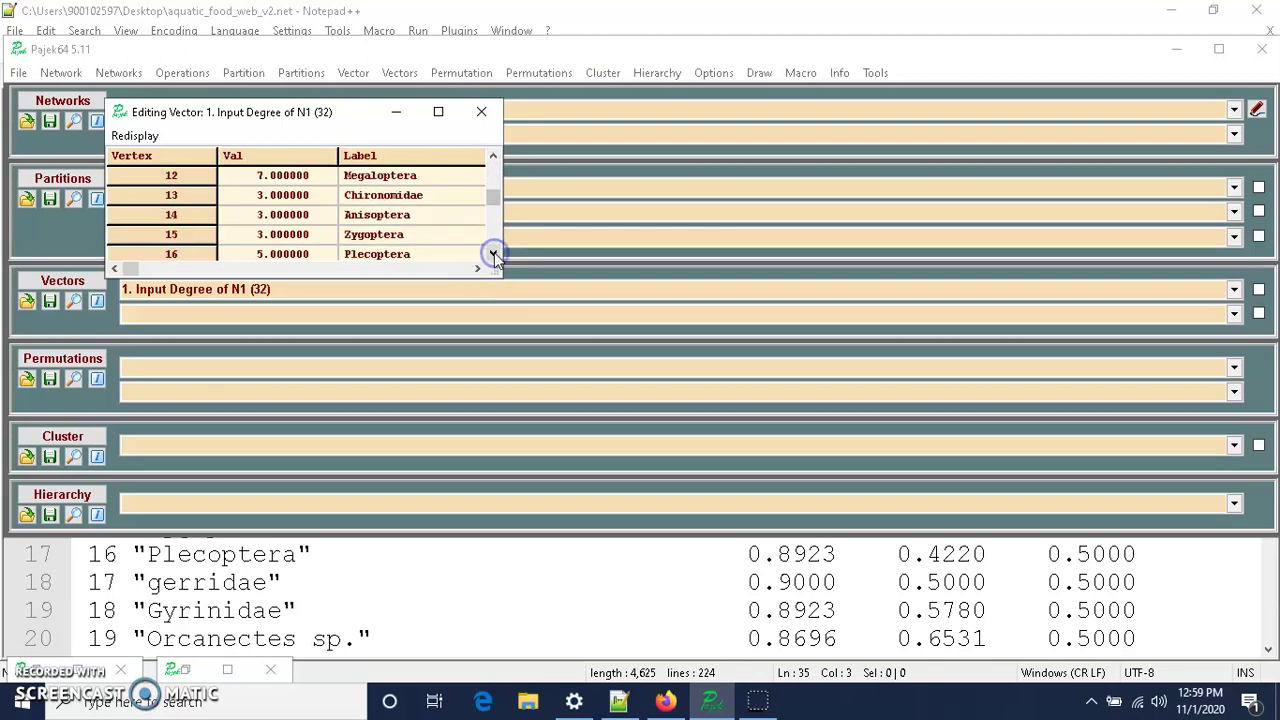
left_click(479, 114)
left_click(759, 76)
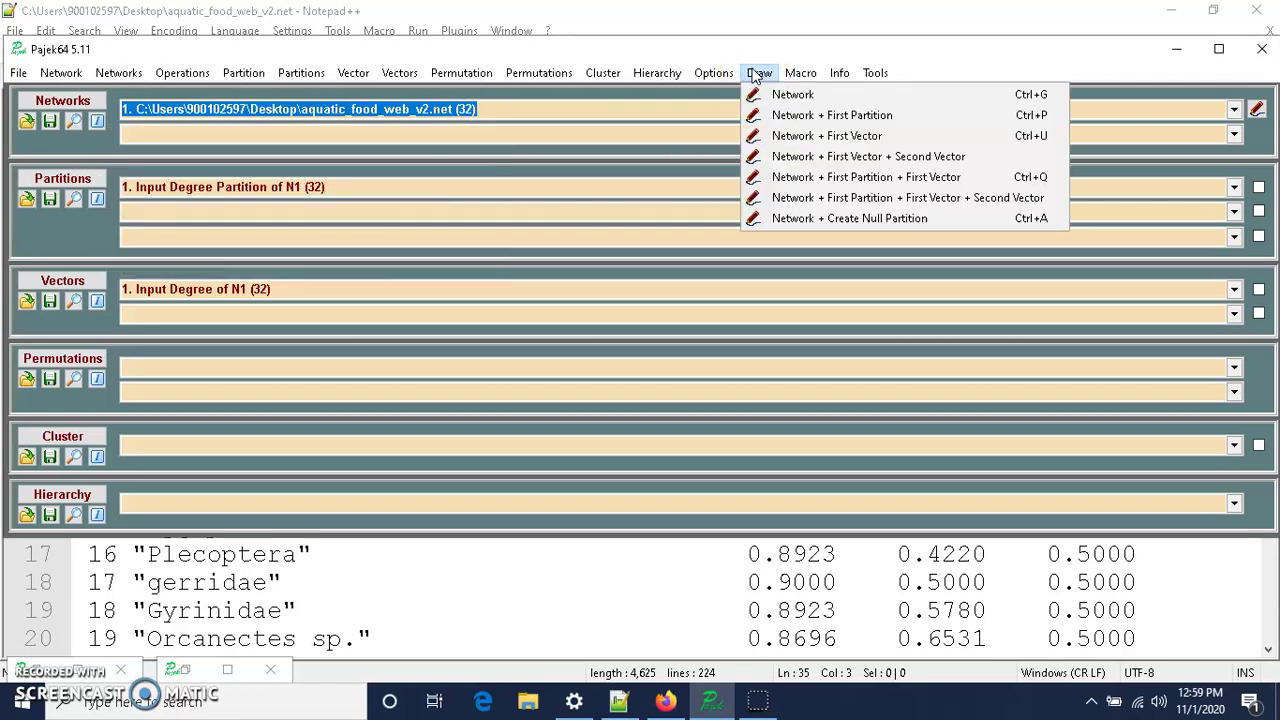
- Draw the network with the Input Degree partition and vector, inspect it, then minimize it
key("Down")
key("Down")
key("Down")
key("Down")
key("Down")
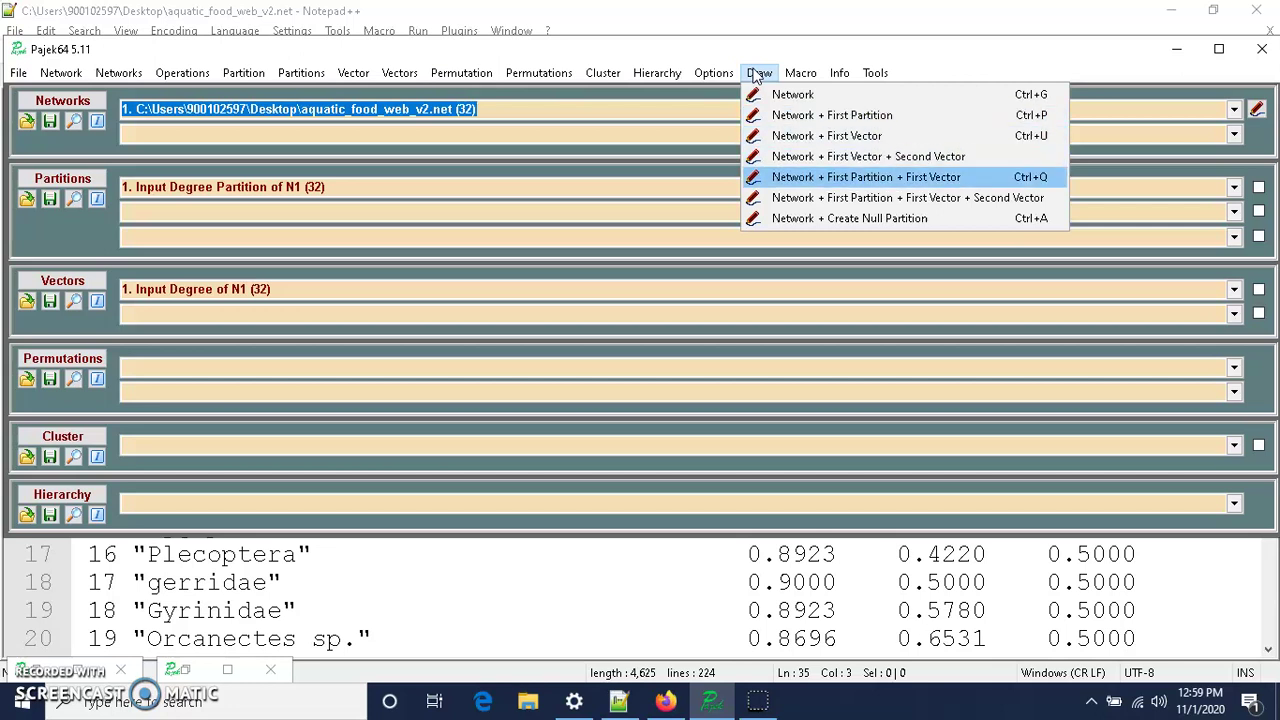
left_click(811, 180)
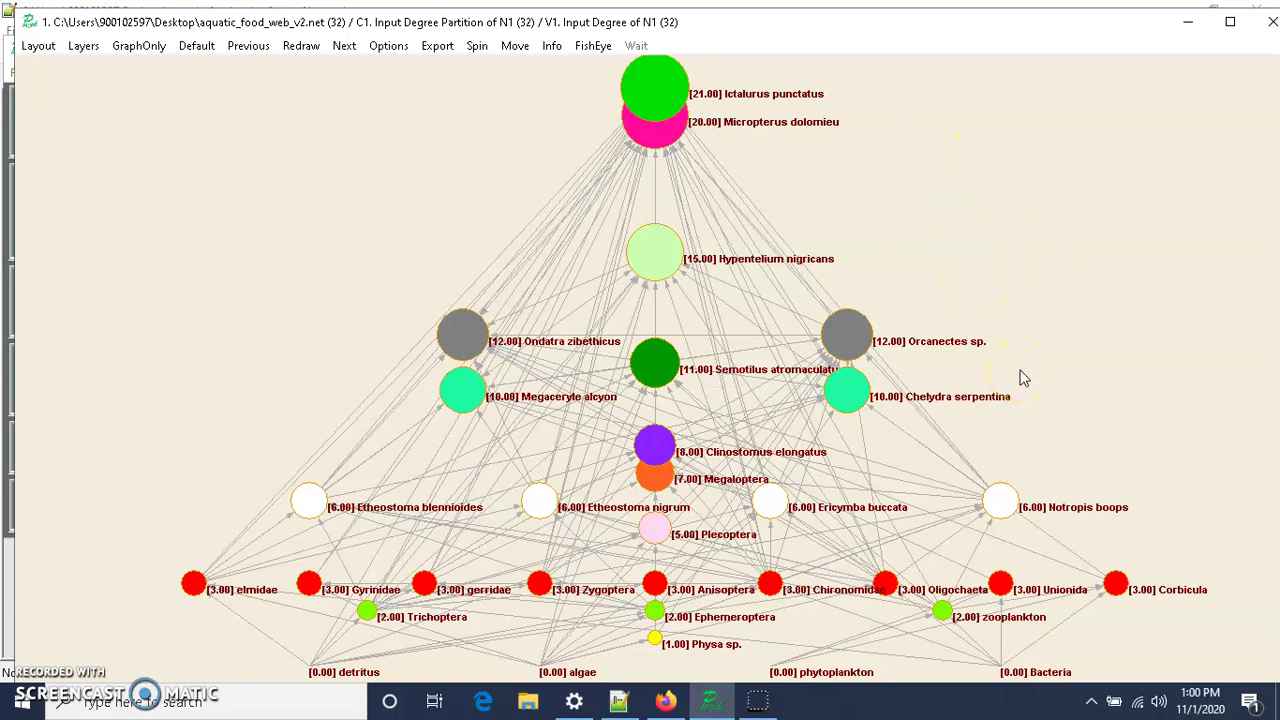
left_click(758, 706)
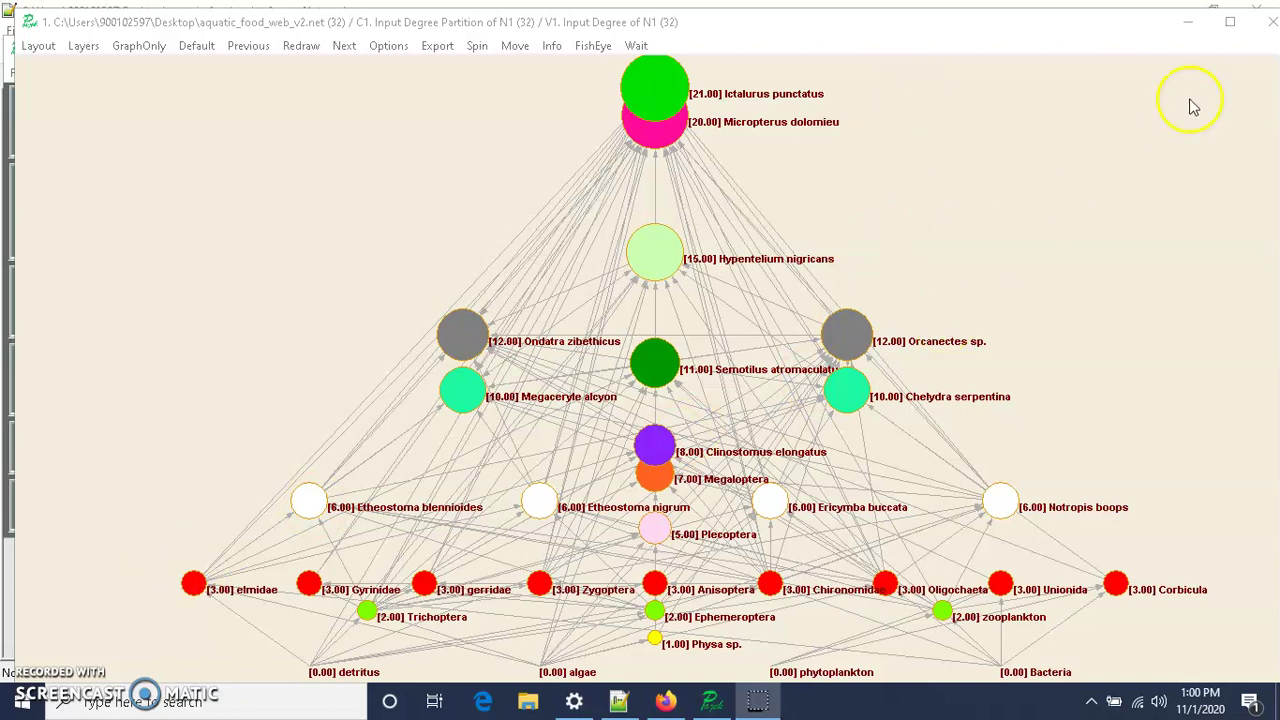
left_click(1188, 33)
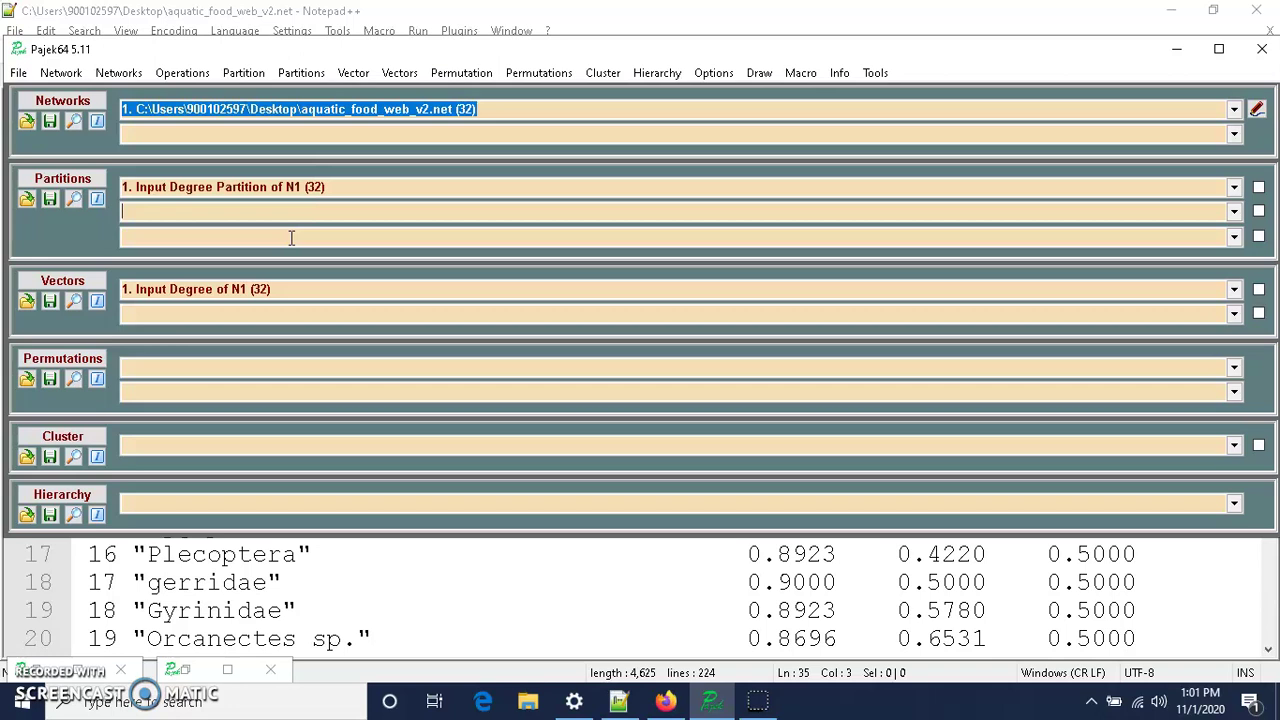
- Extract the cluster 5 subnetwork as network 2 with partition Cluster=5
left_click(183, 73)
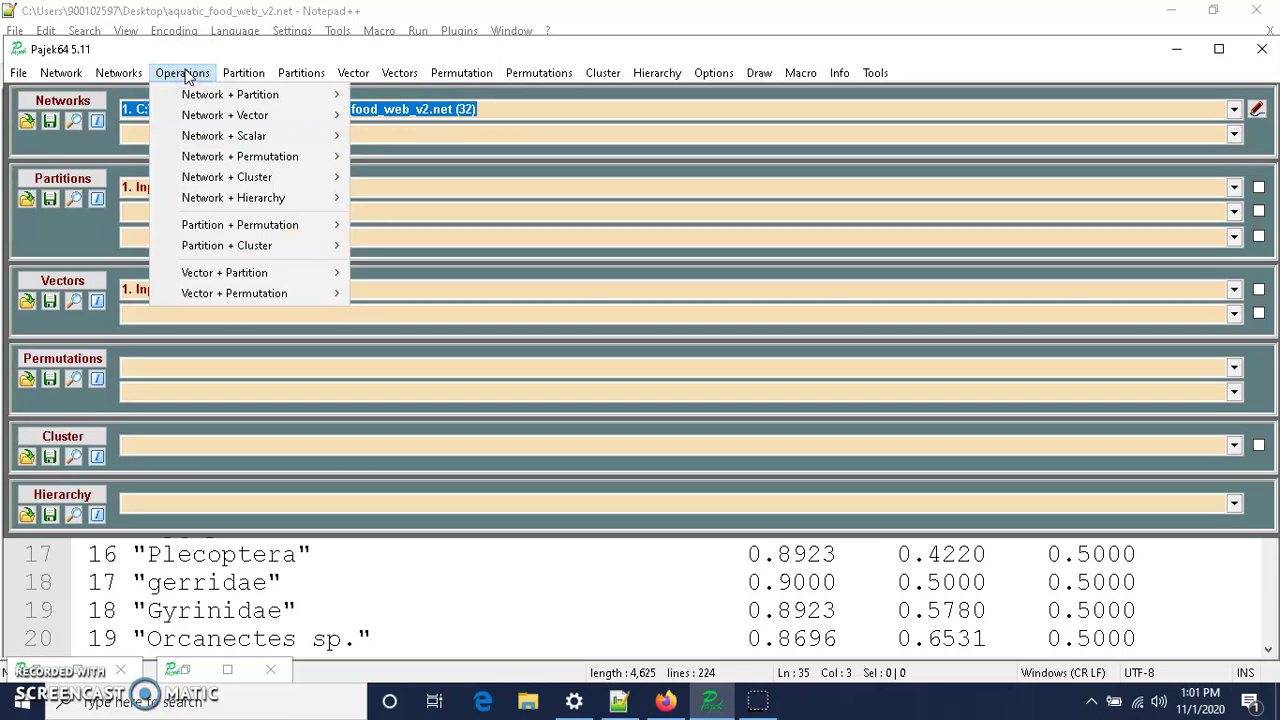
mouse_move(190, 100)
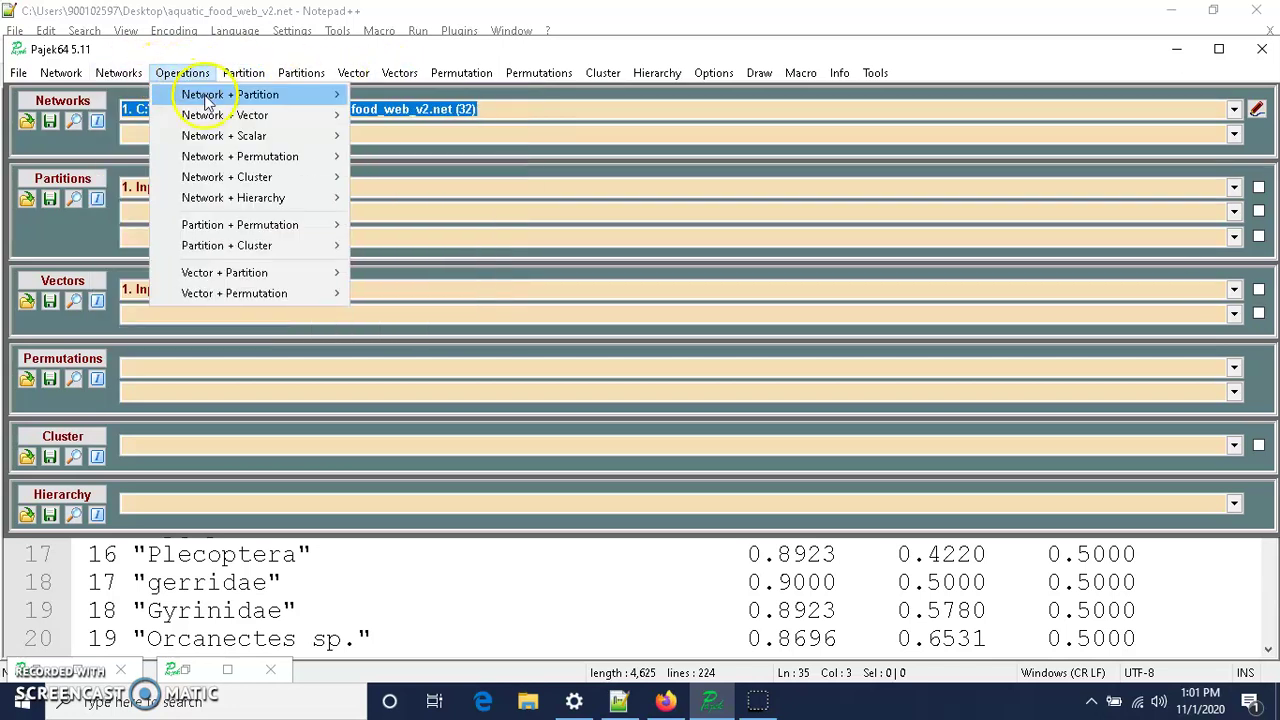
mouse_move(230, 95)
mouse_move(395, 100)
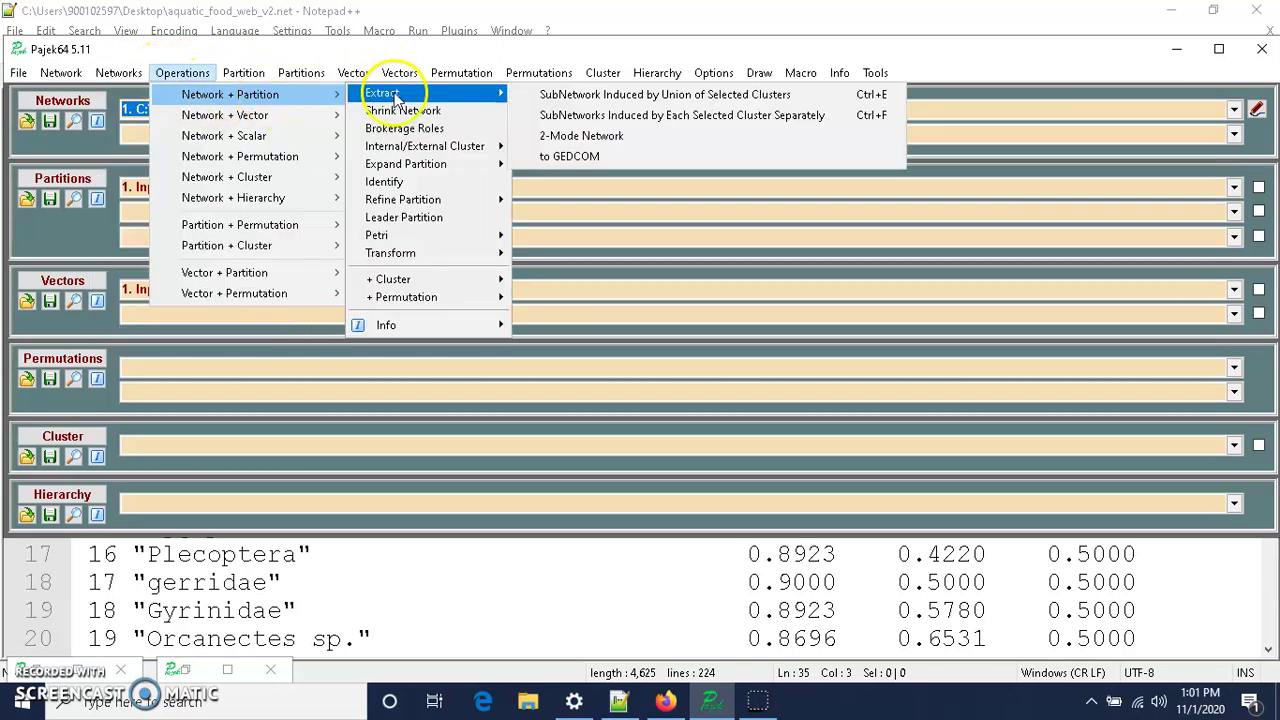
left_click(762, 117)
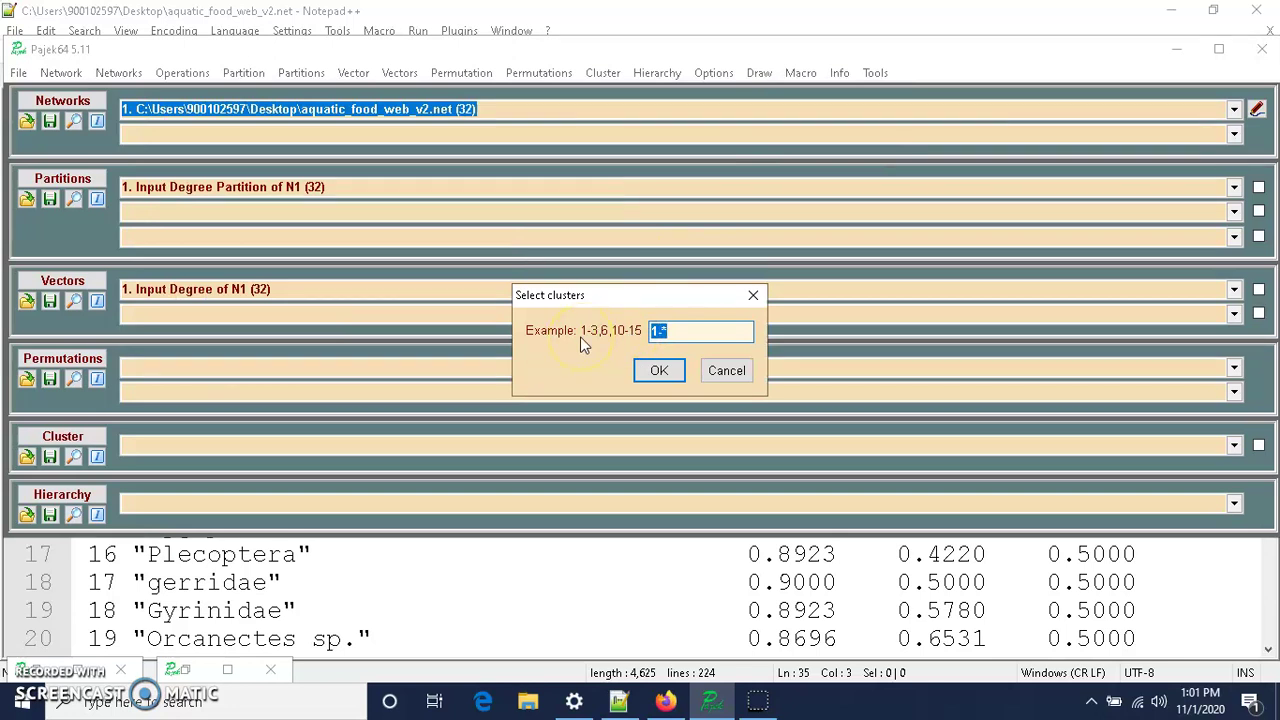
type("5")
left_click(659, 372)
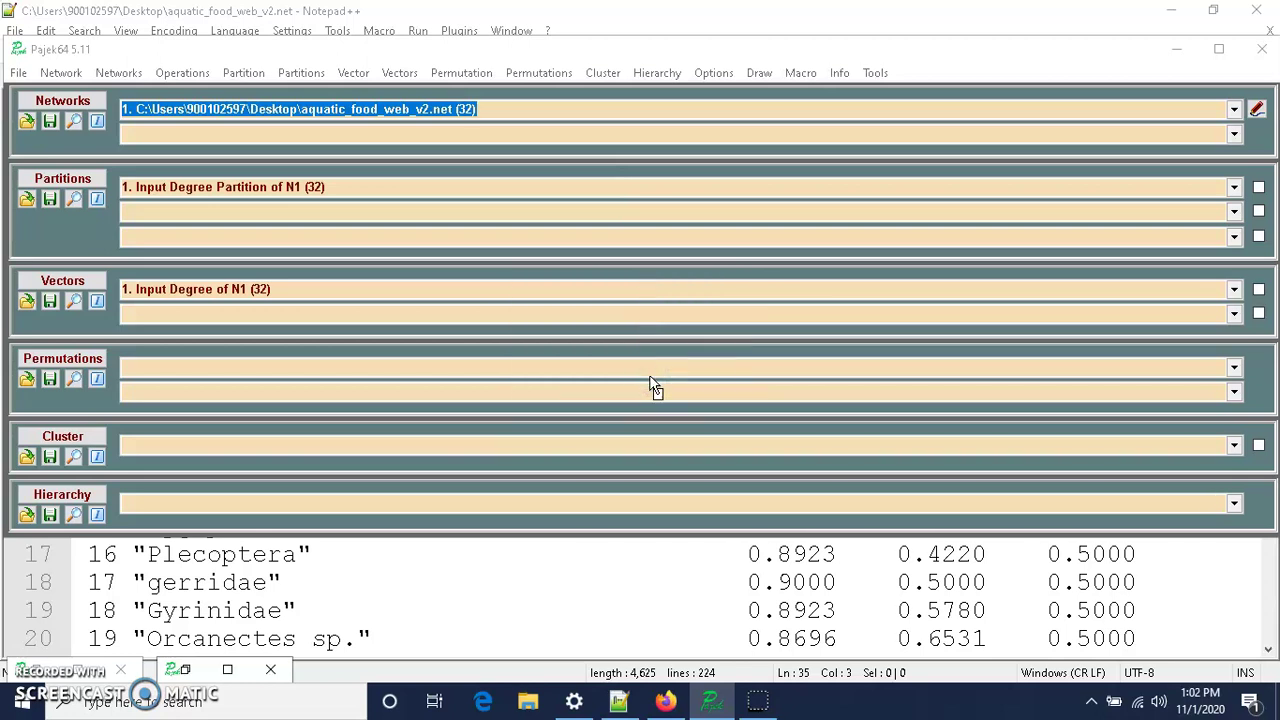
left_click(305, 190)
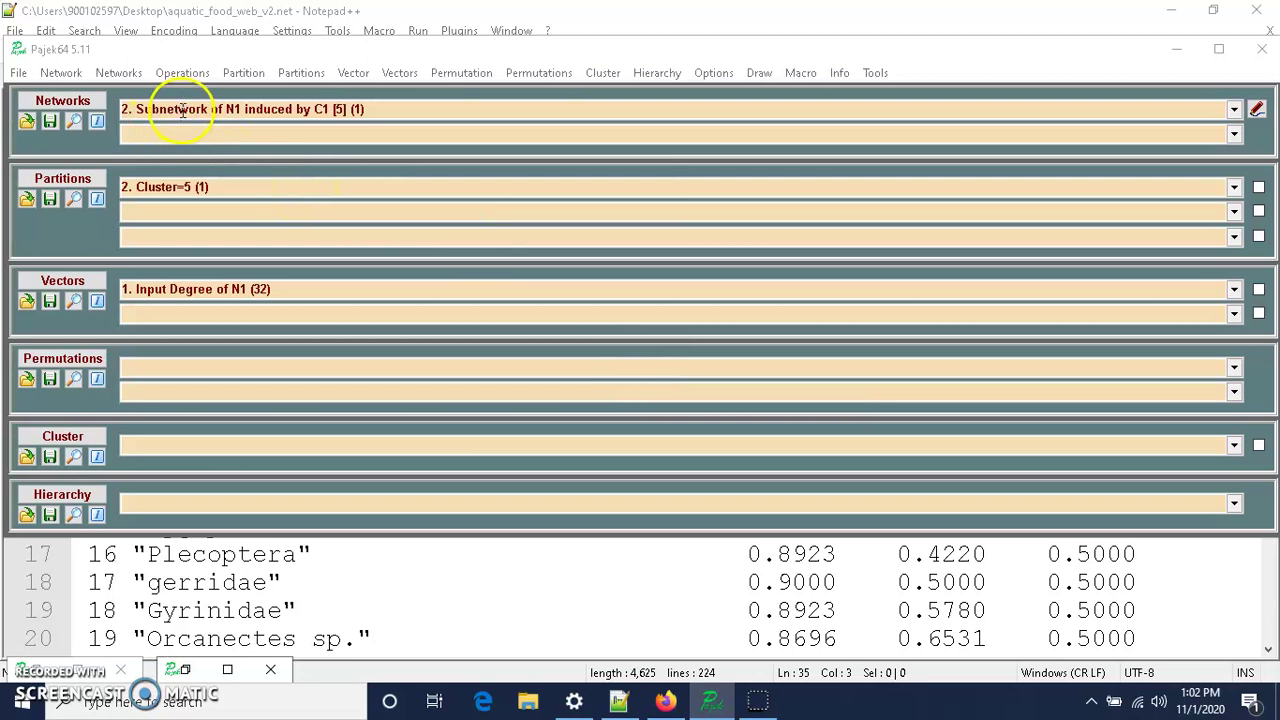
left_click(228, 131)
left_click(228, 131)
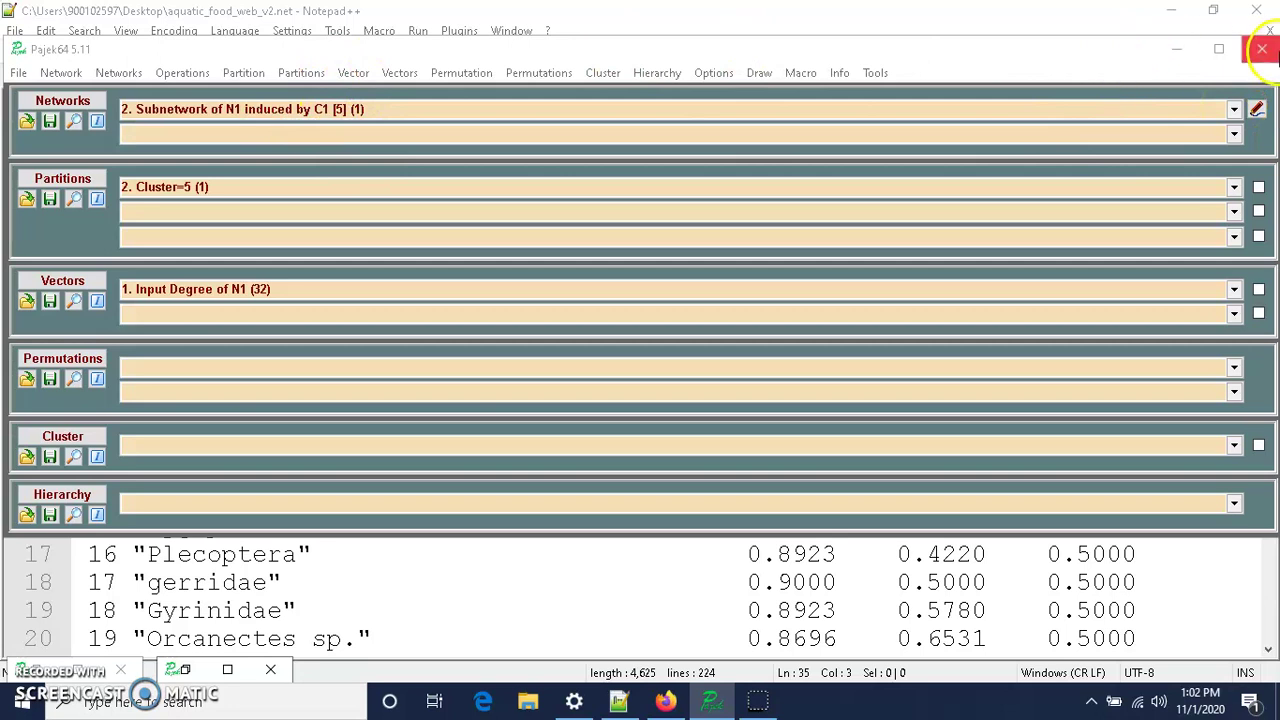
- Make the full food-web network N1 and its Input Degree Partition current
left_click(1234, 109)
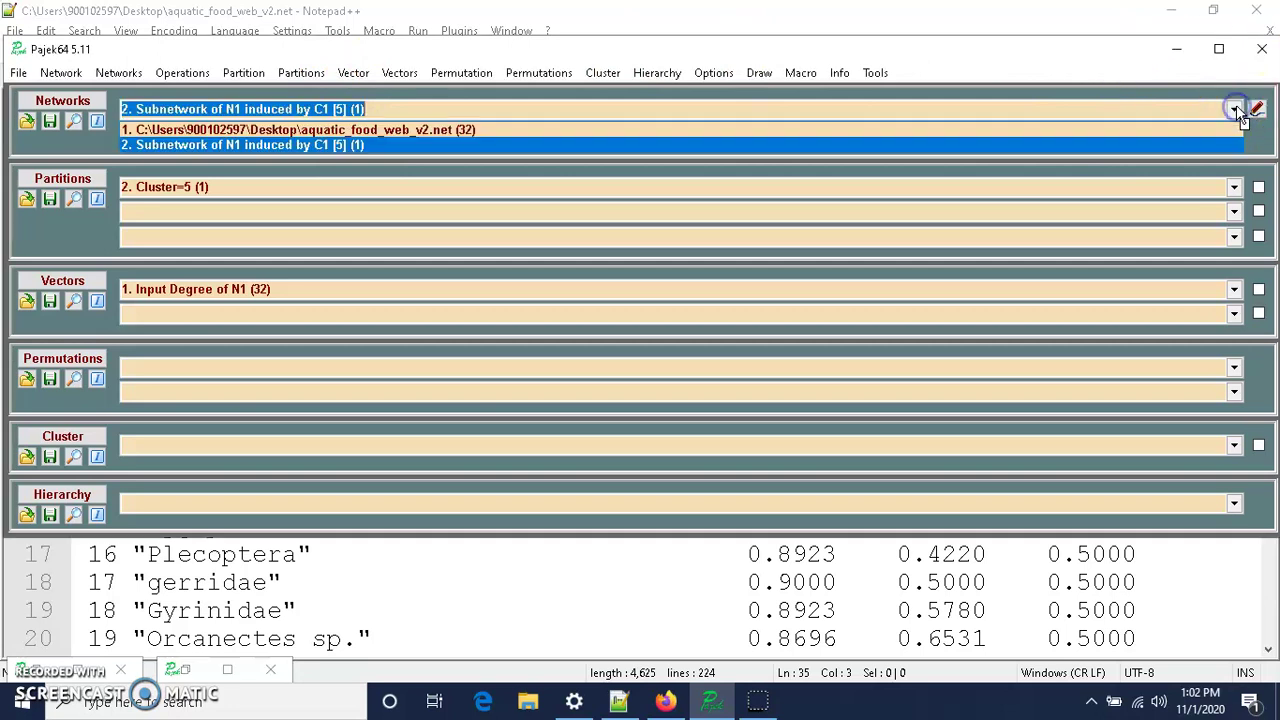
left_click(488, 130)
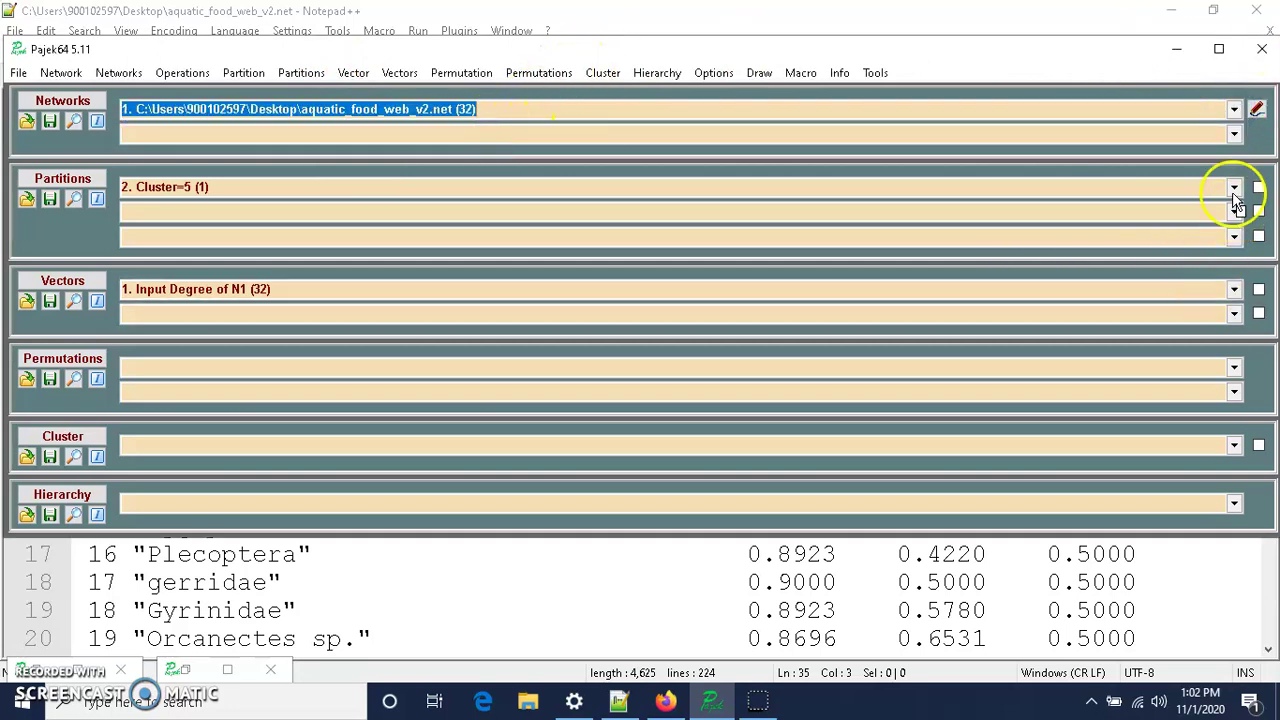
left_click(1237, 188)
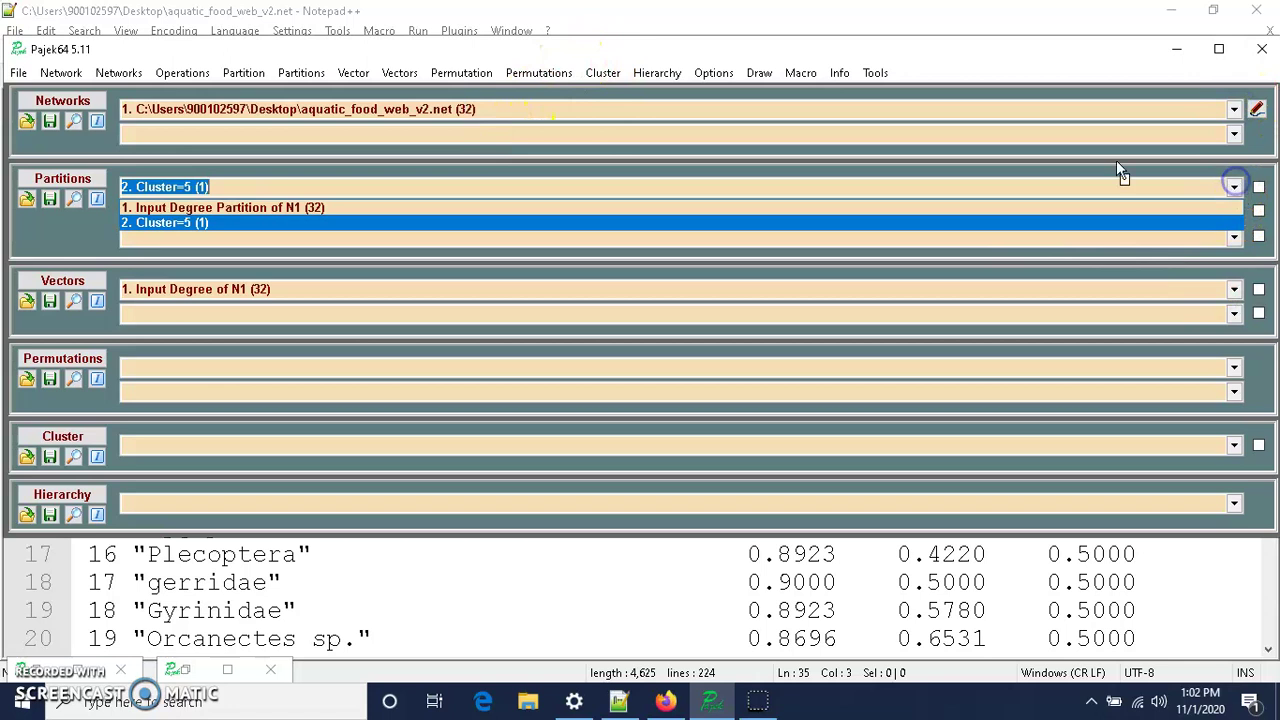
left_click(251, 206)
- Review each taxon's input-degree value in the partition viewer, then close it
left_click(73, 198)
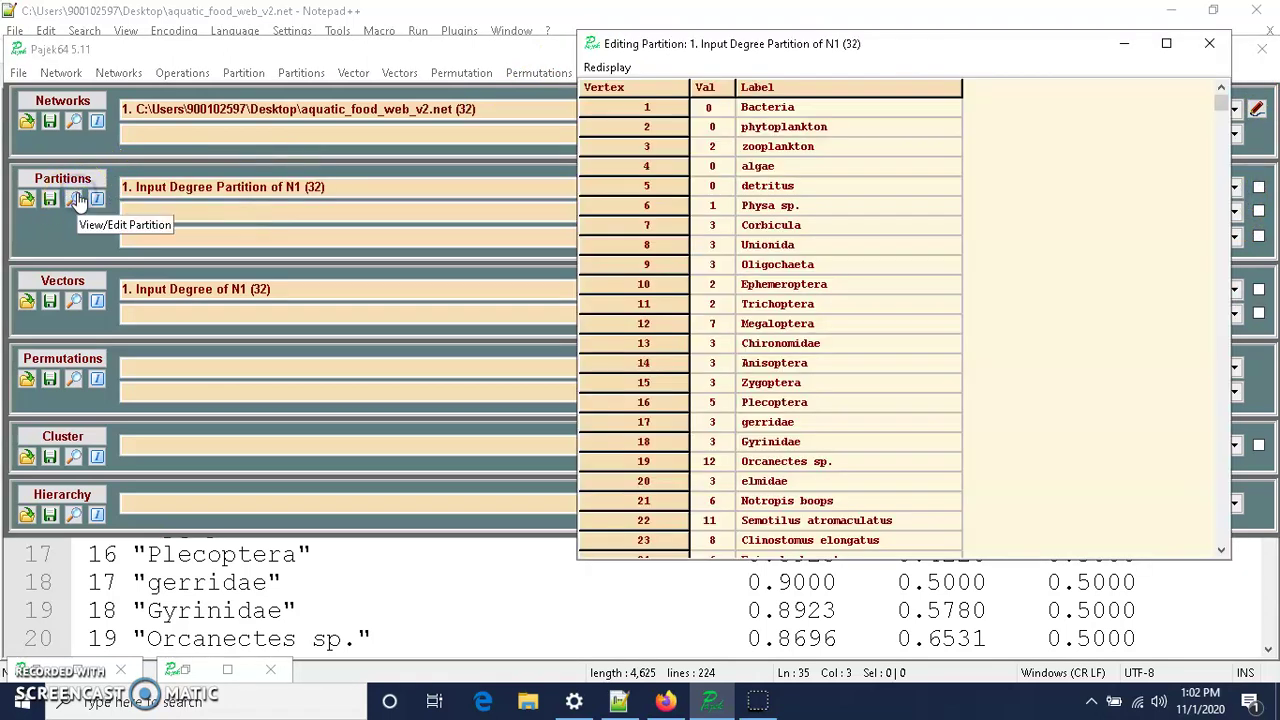
left_click(909, 343)
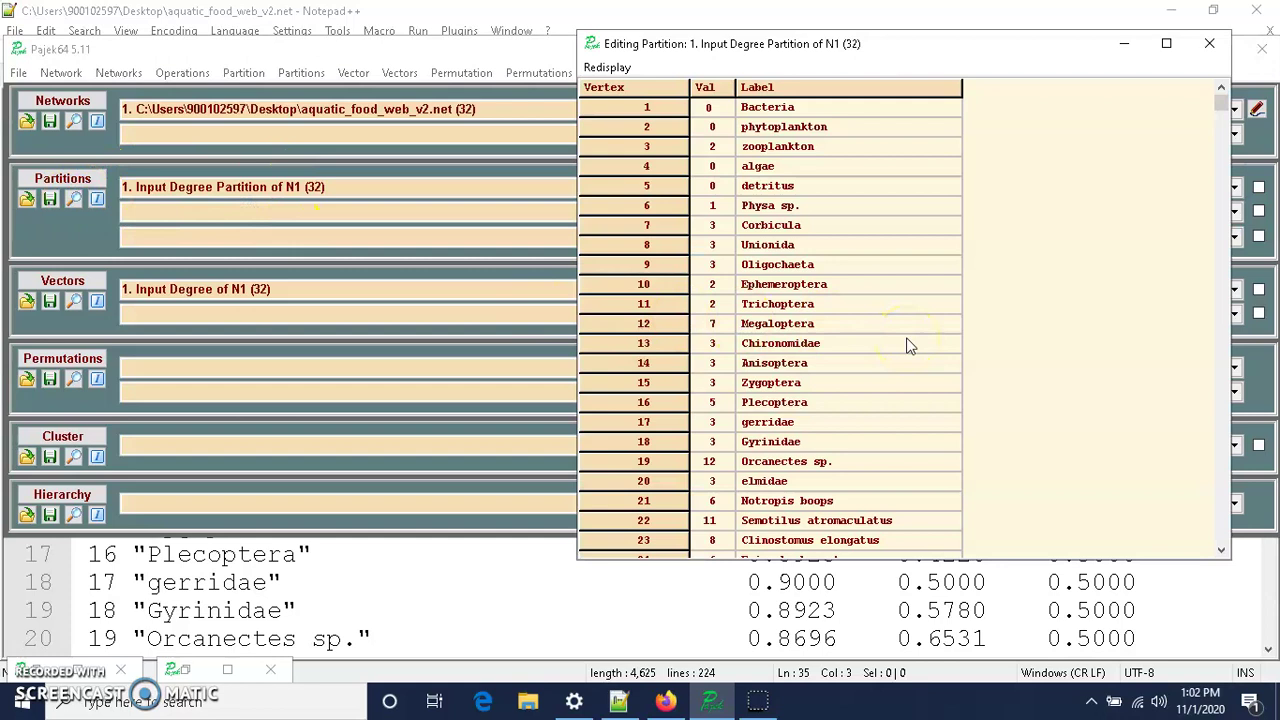
left_click(781, 393)
left_click(730, 404)
left_click(705, 233)
left_click(1210, 44)
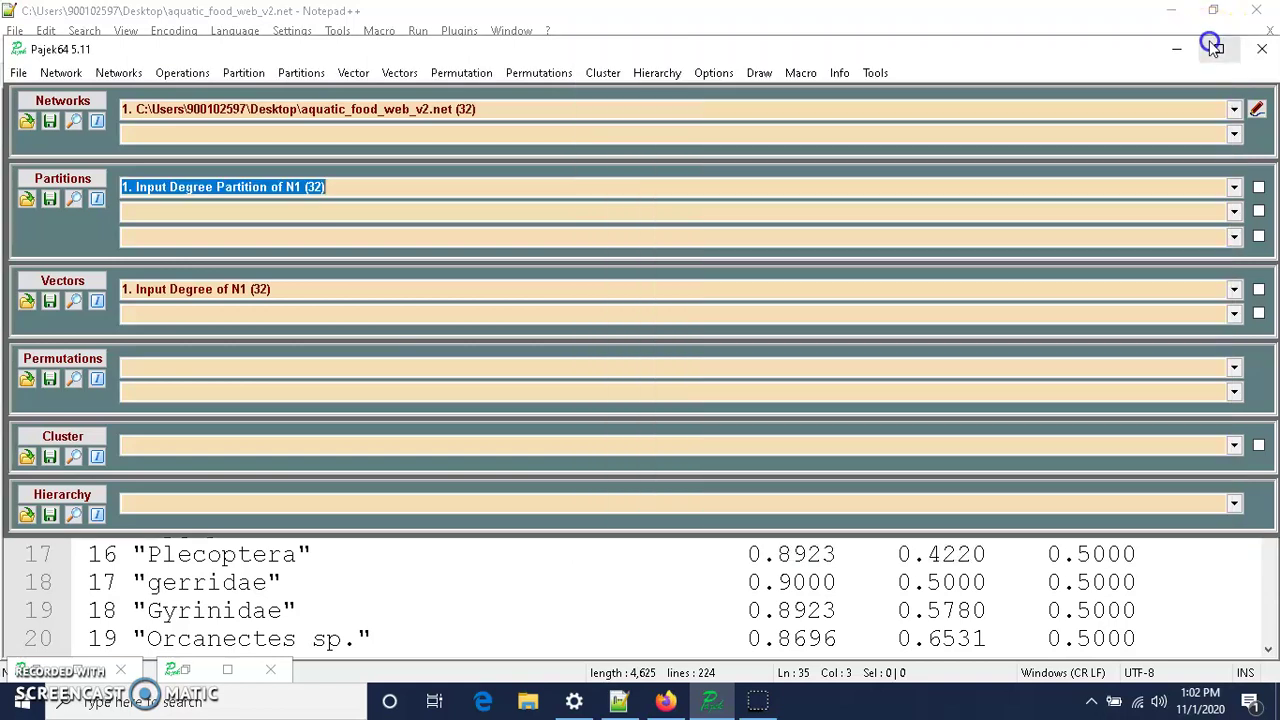
- Extract the subnetwork induced by cluster 3, producing network 3 with 9 vertices
left_click(182, 73)
mouse_move(201, 96)
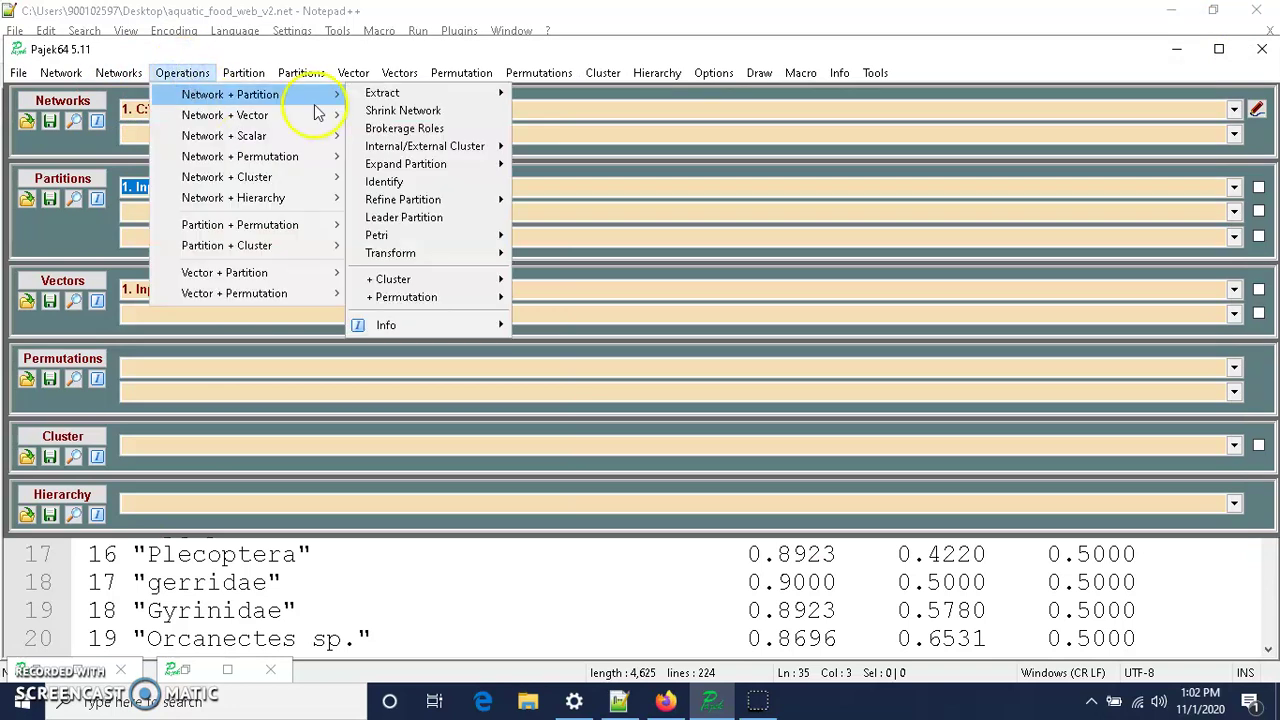
mouse_move(400, 93)
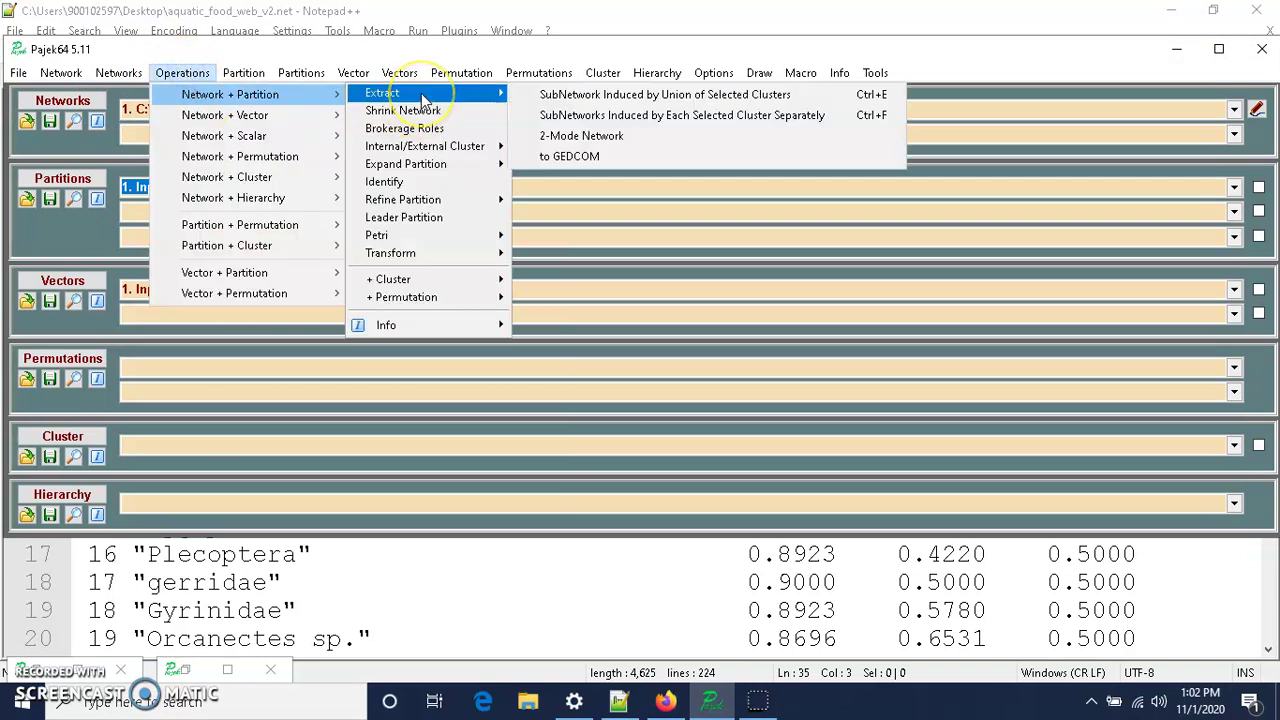
left_click(577, 117)
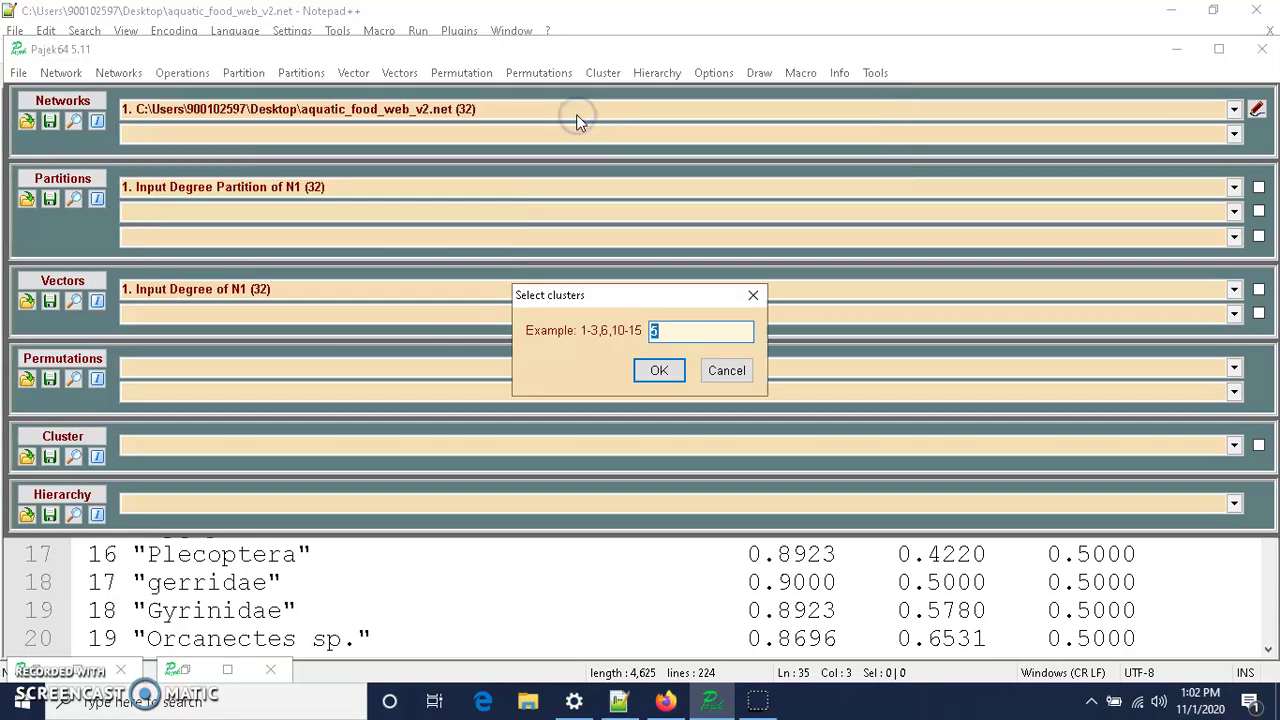
type("3")
left_click(640, 374)
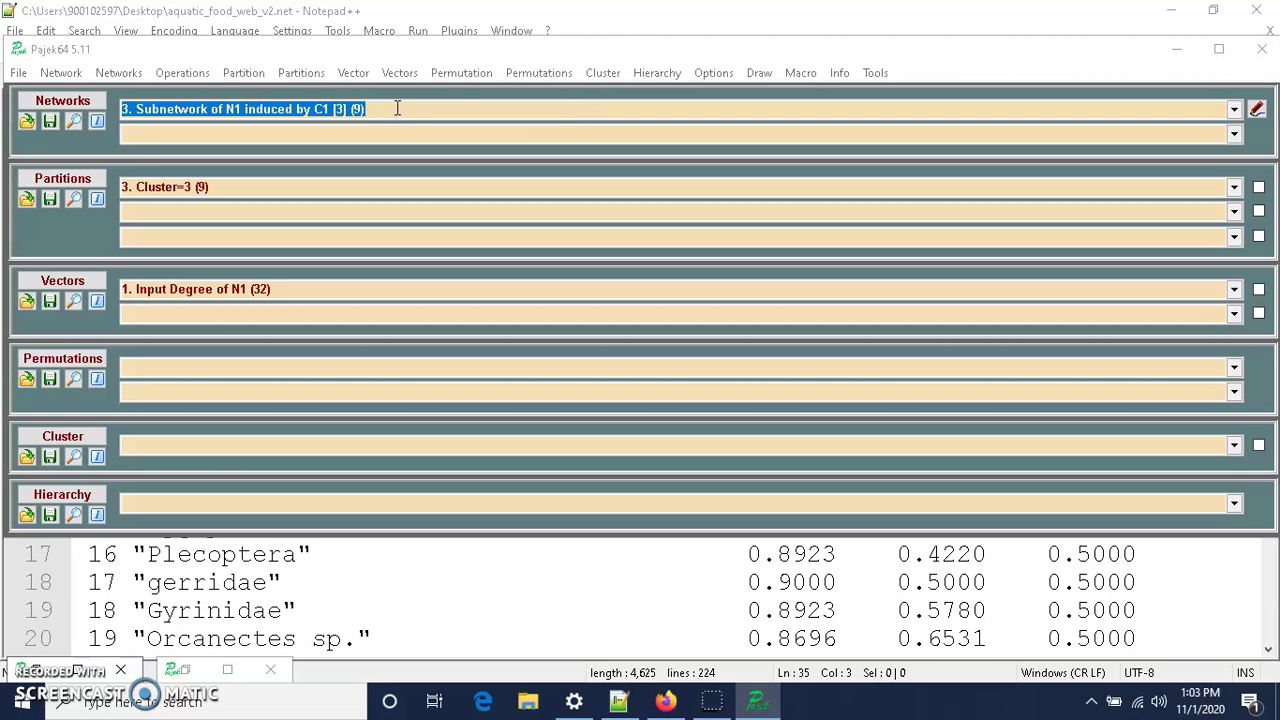
left_click(214, 185)
left_click(515, 124)
left_click(792, 84)
left_click(758, 74)
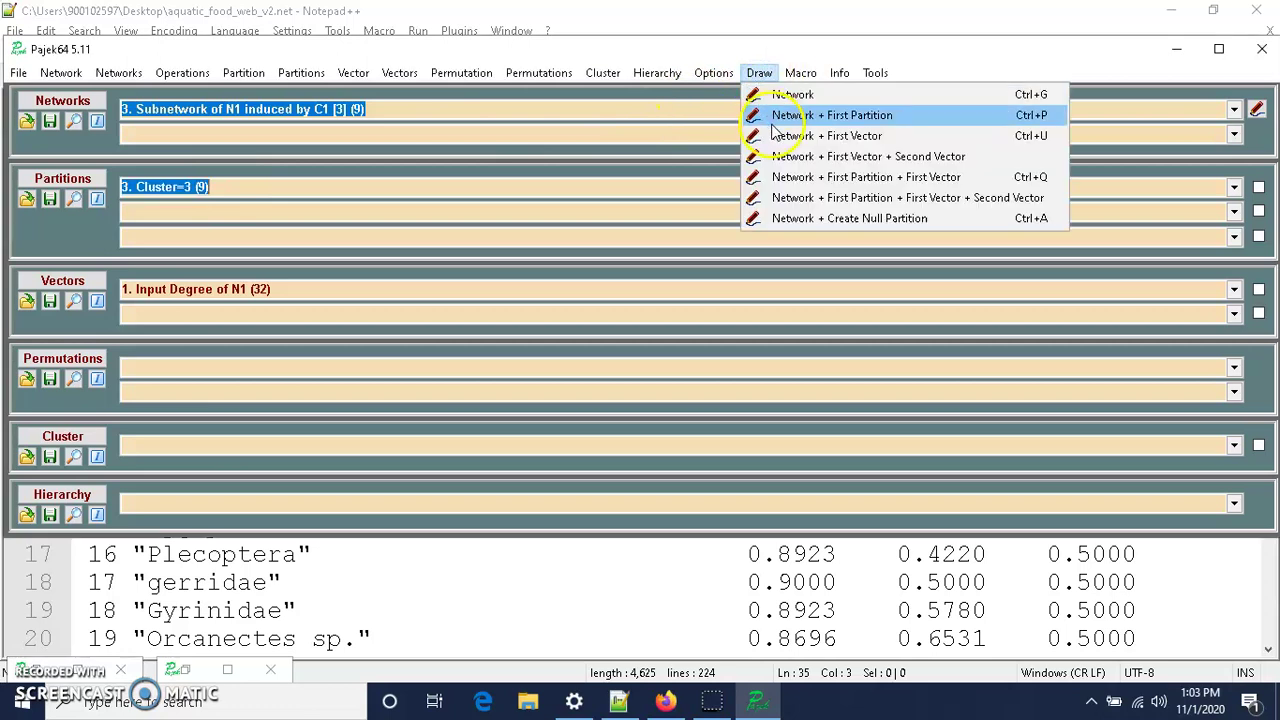
- Draw the cluster-3 subnetwork with its partition in a free Kamada-Kawai layout
left_click(773, 120)
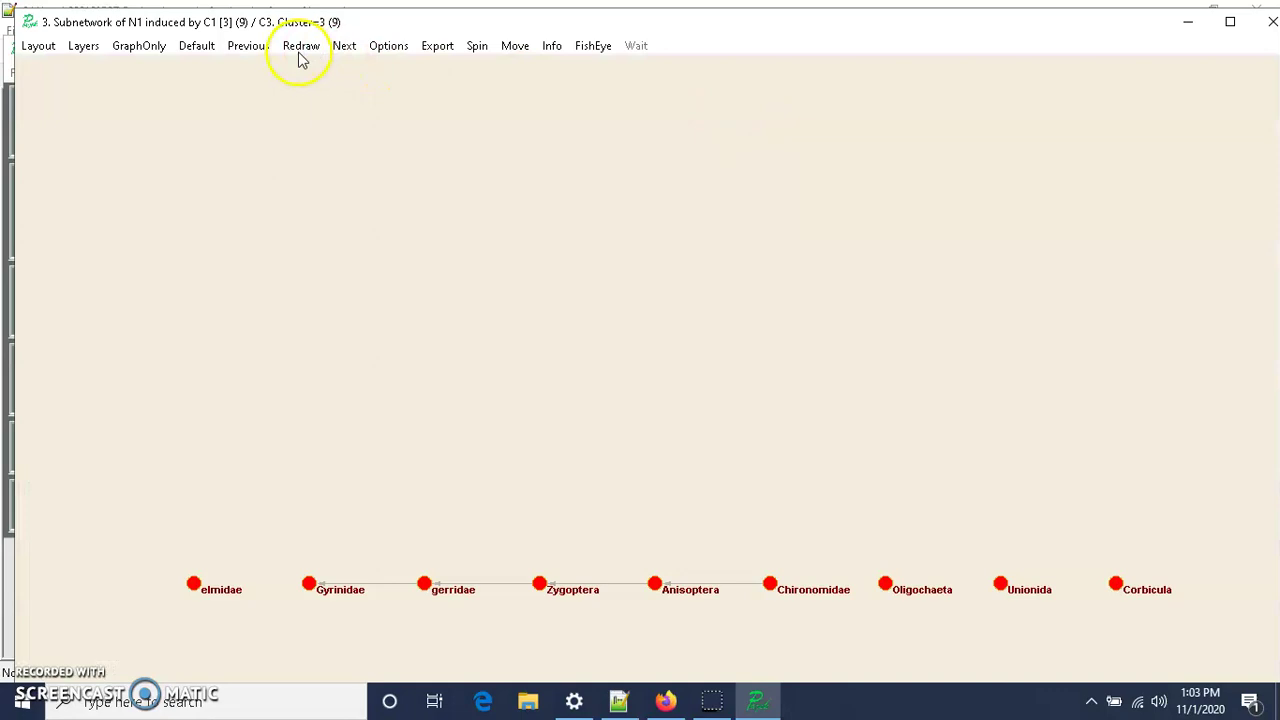
left_click(40, 47)
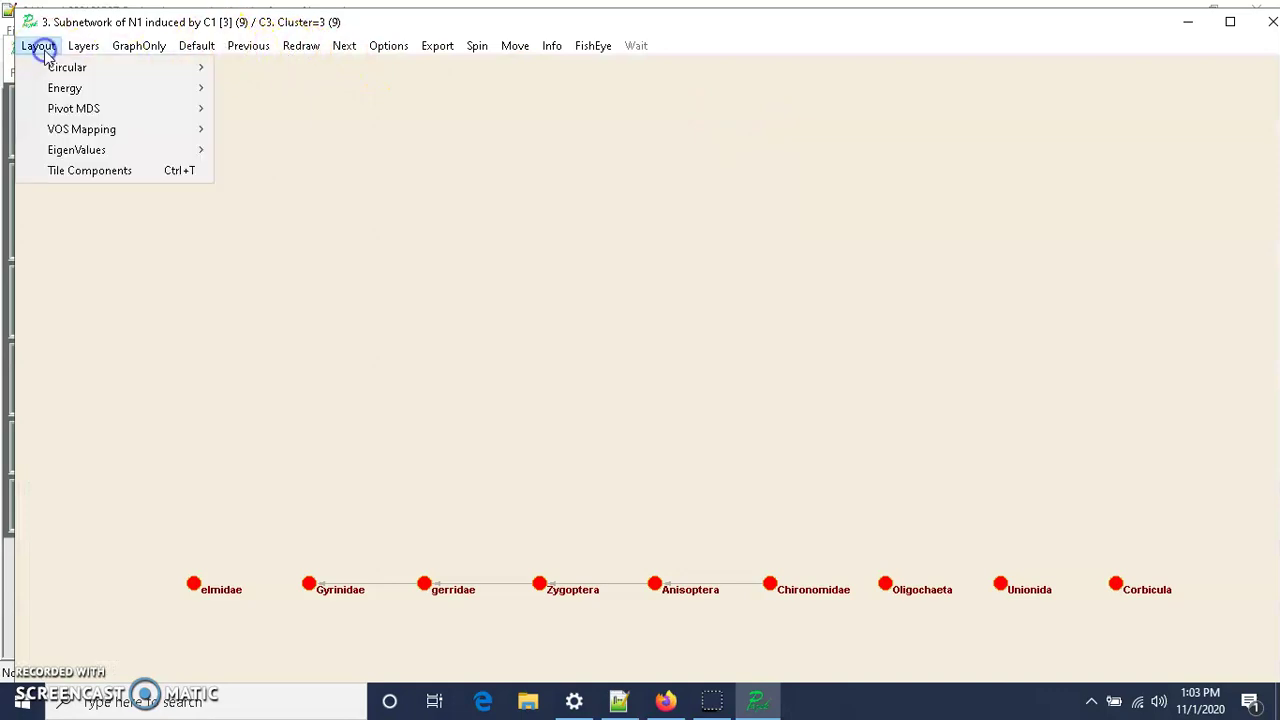
mouse_move(62, 88)
mouse_move(290, 89)
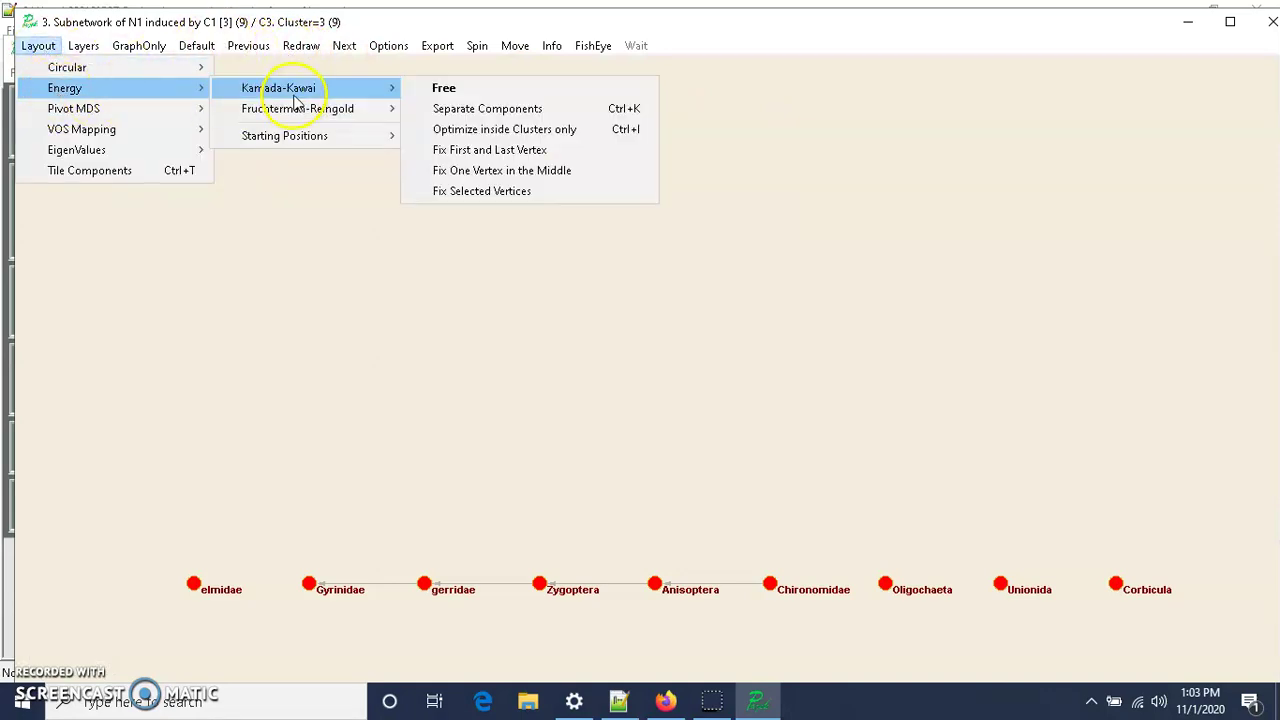
left_click(452, 92)
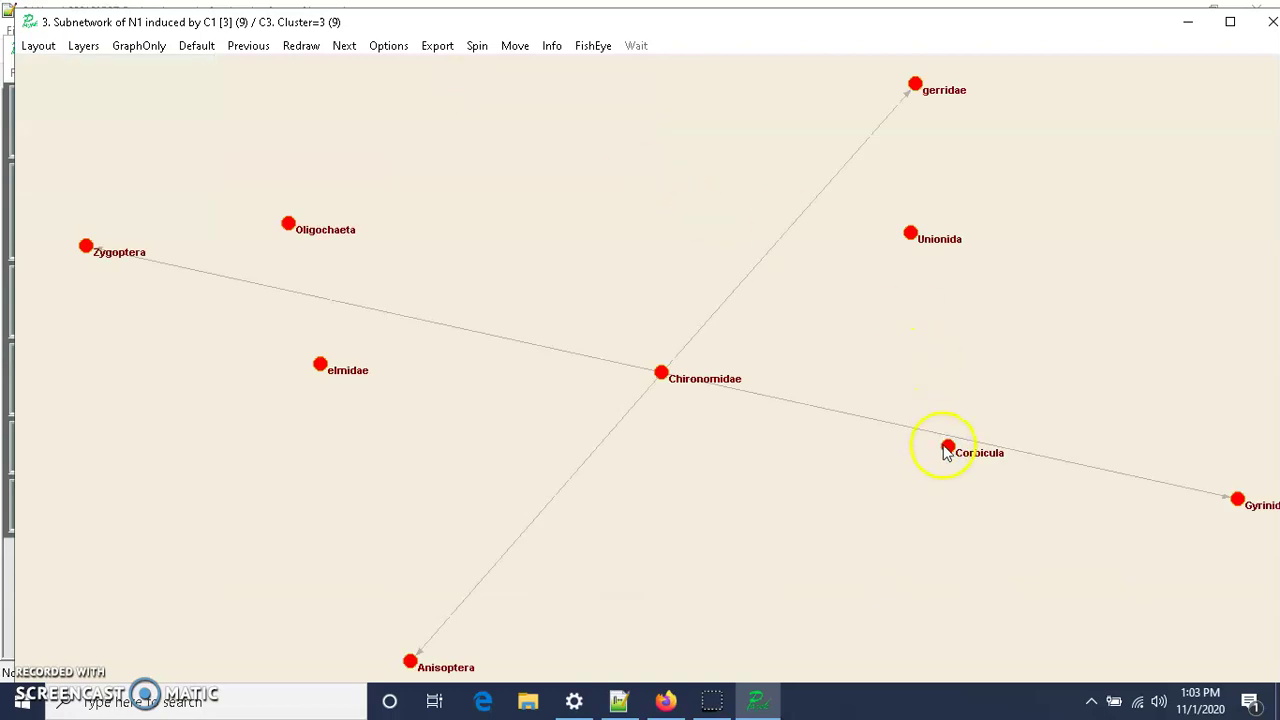
- Drag Corbicula, Unionida, elmidae and Oligochaeta apart to spread the isolated taxa
left_click_drag(947, 447, 914, 512)
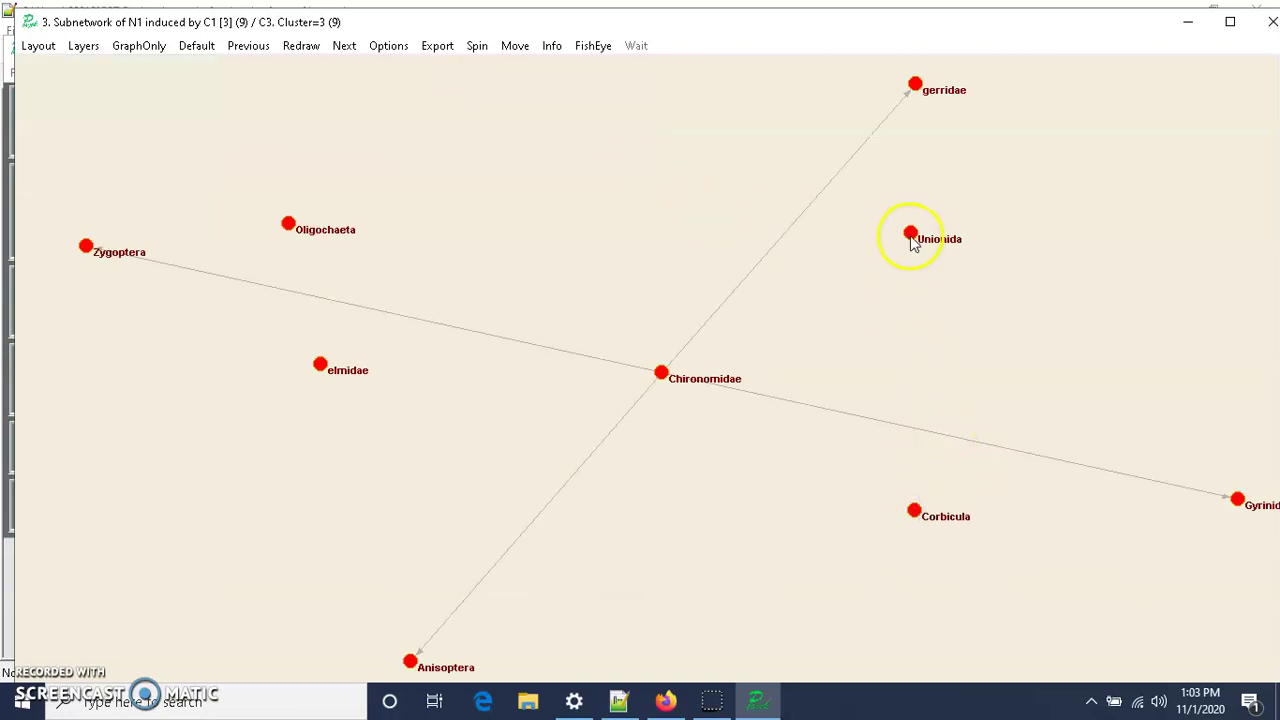
left_click_drag(912, 237, 980, 274)
left_click_drag(321, 367, 307, 441)
left_click_drag(288, 225, 377, 170)
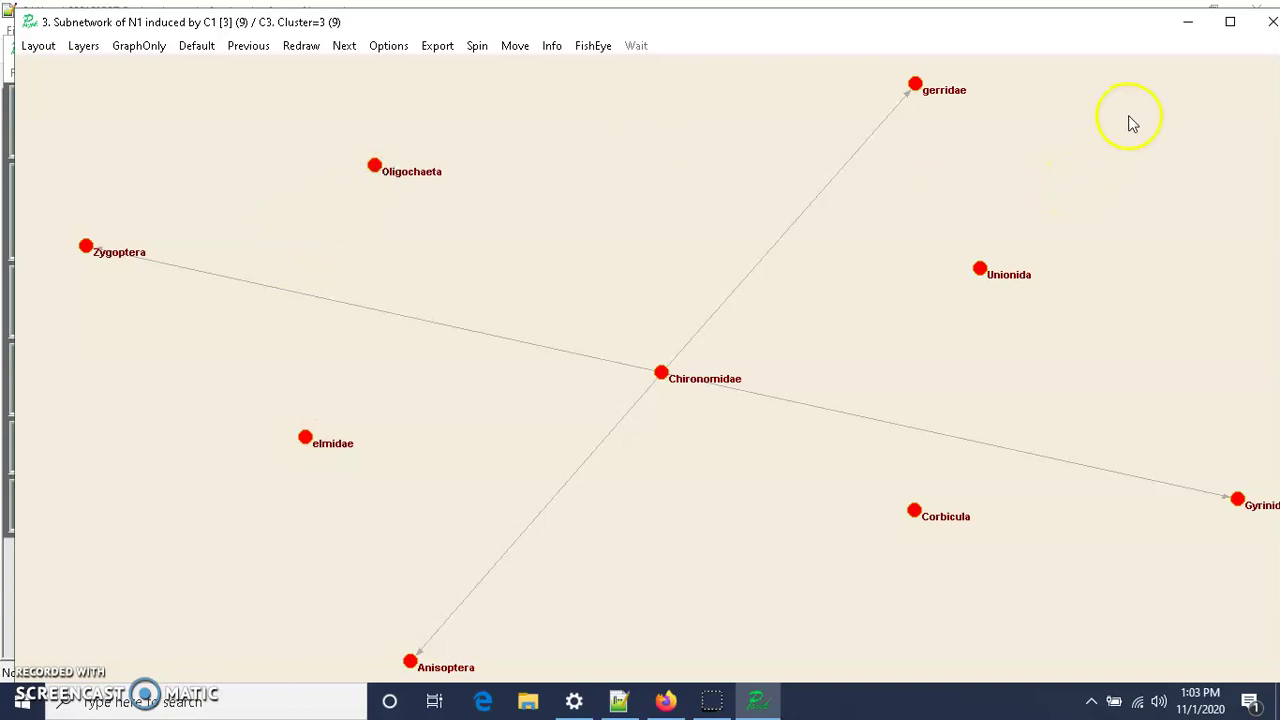
- Close the subnetwork drawing and make the full aquatic food-web network current
left_click(1270, 28)
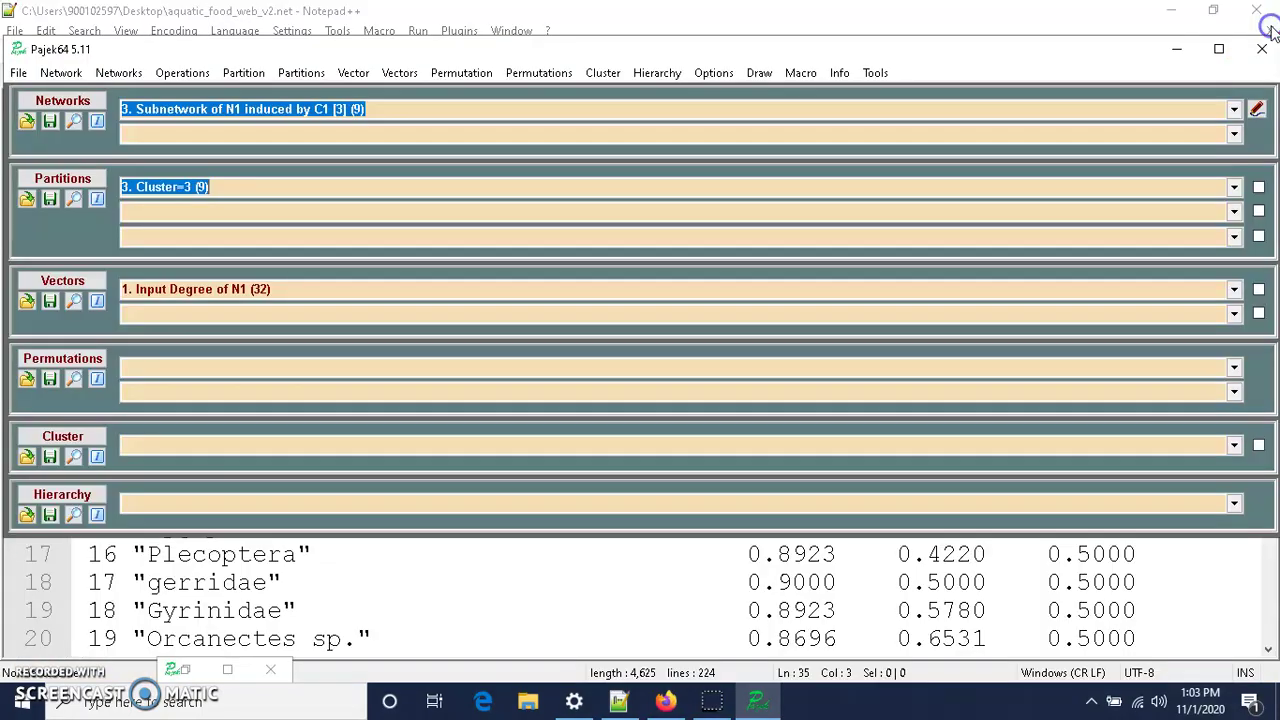
left_click(1235, 109)
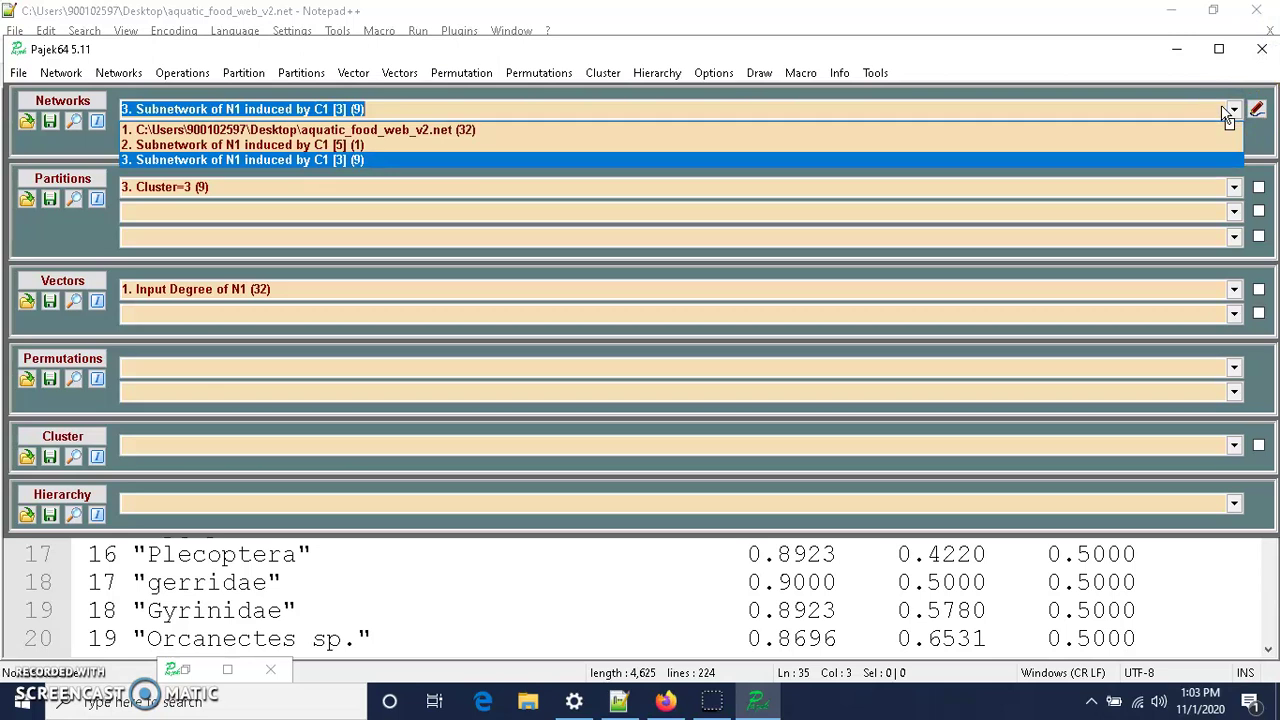
left_click(492, 129)
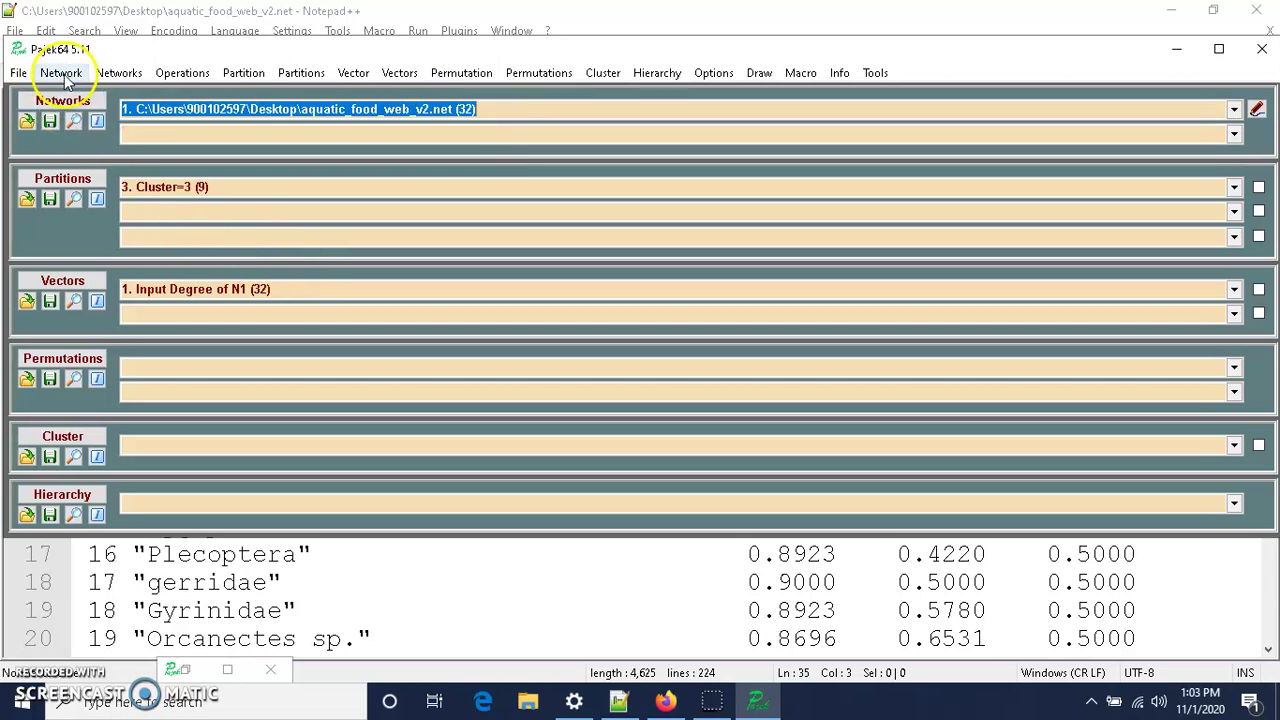
- Choose Louvain community detection with Multi-Level Coarsening + Single Refinement
left_click(62, 74)
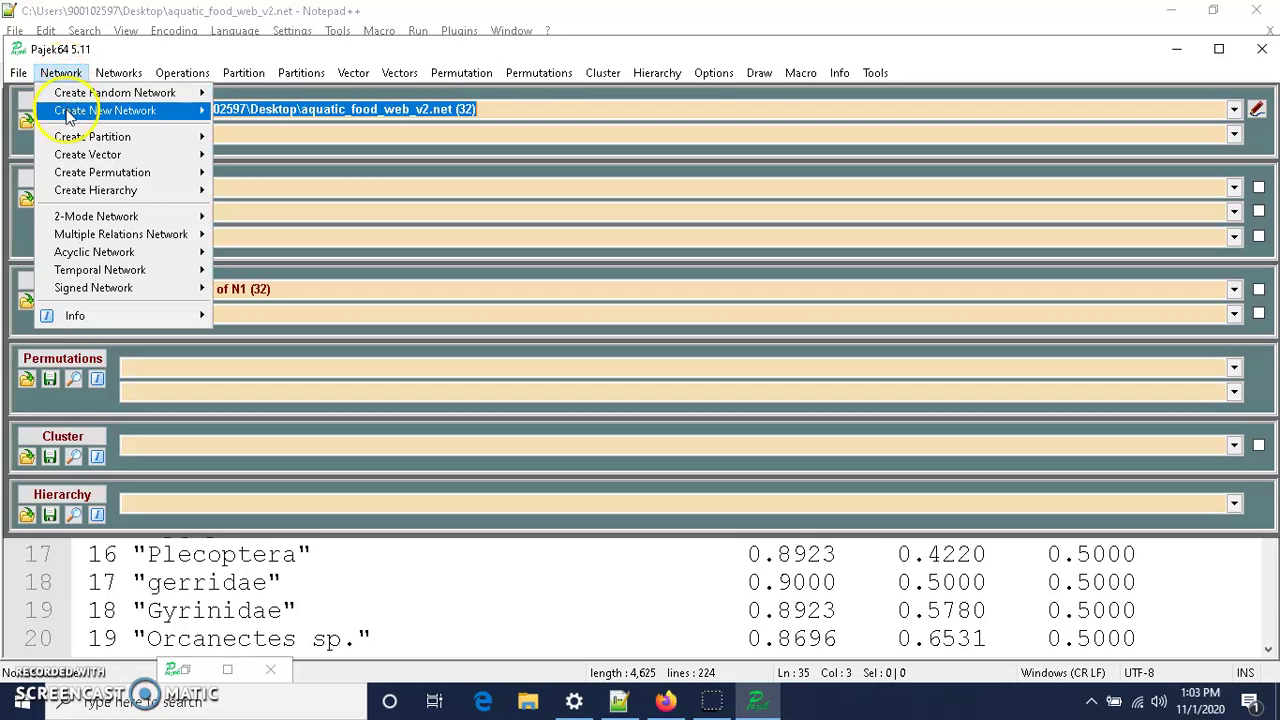
mouse_move(72, 141)
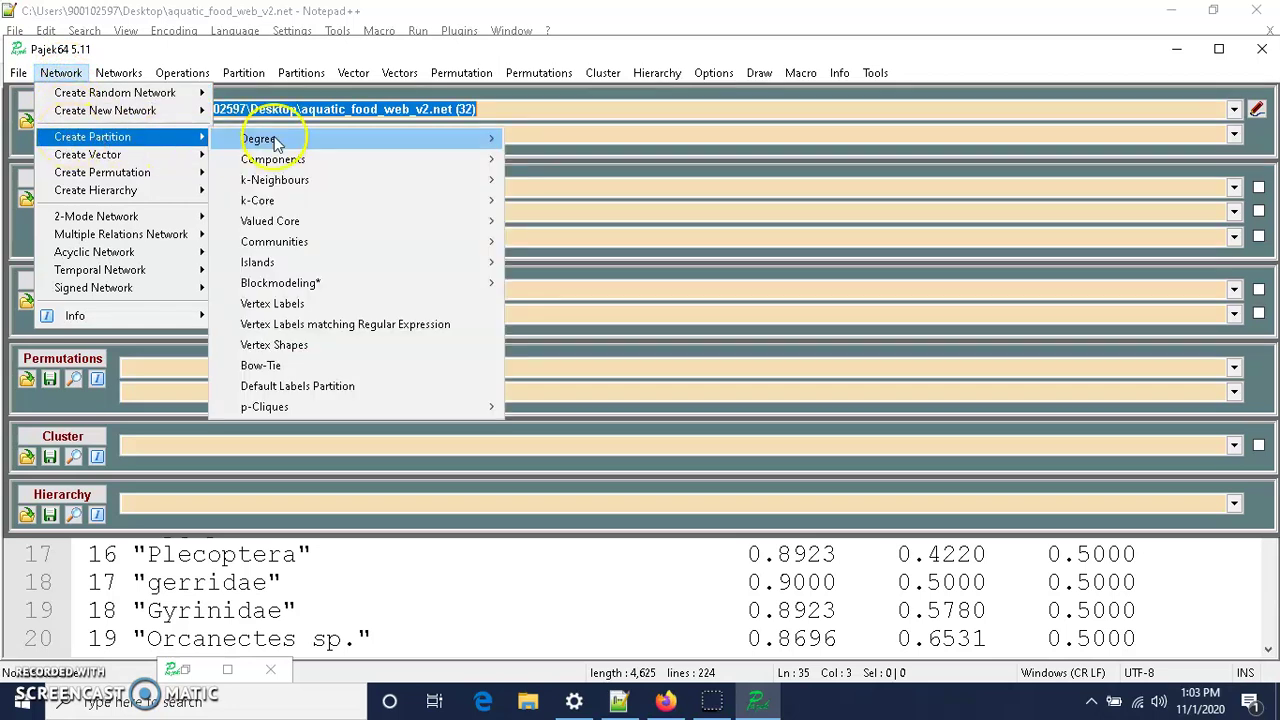
mouse_move(279, 144)
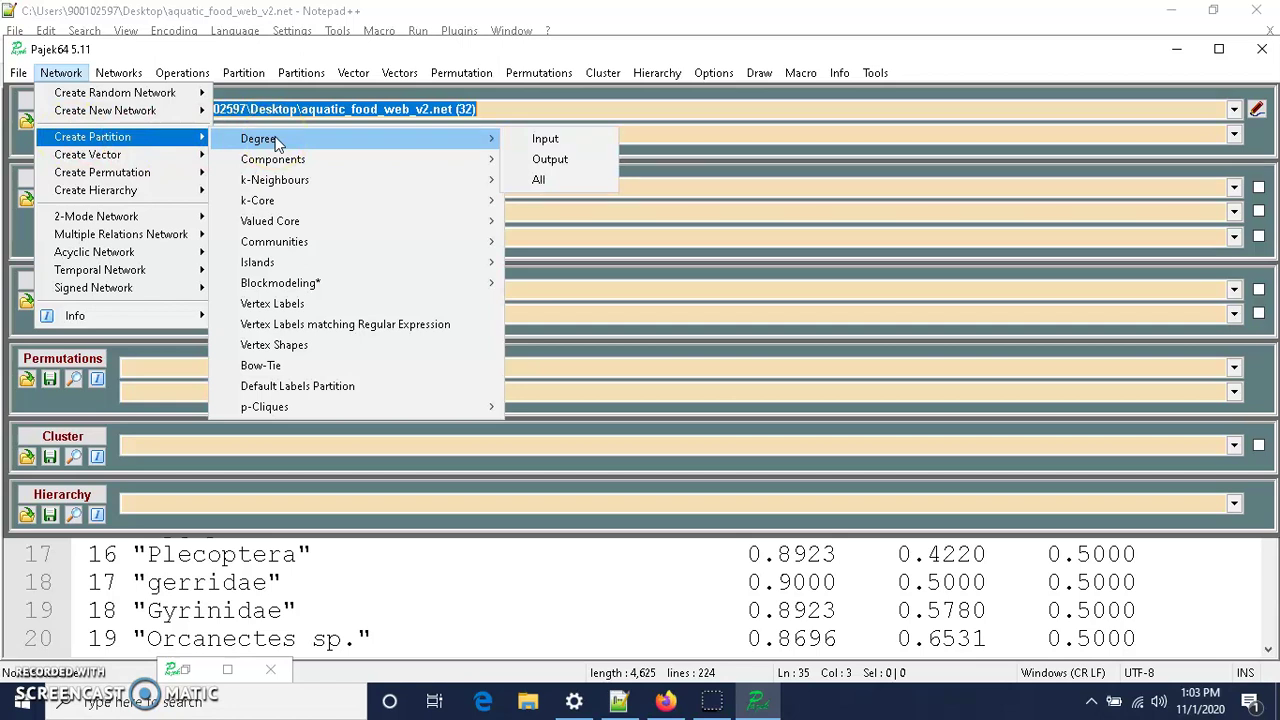
key("Down")
key("Down")
key("Down")
key("Down")
key("Down")
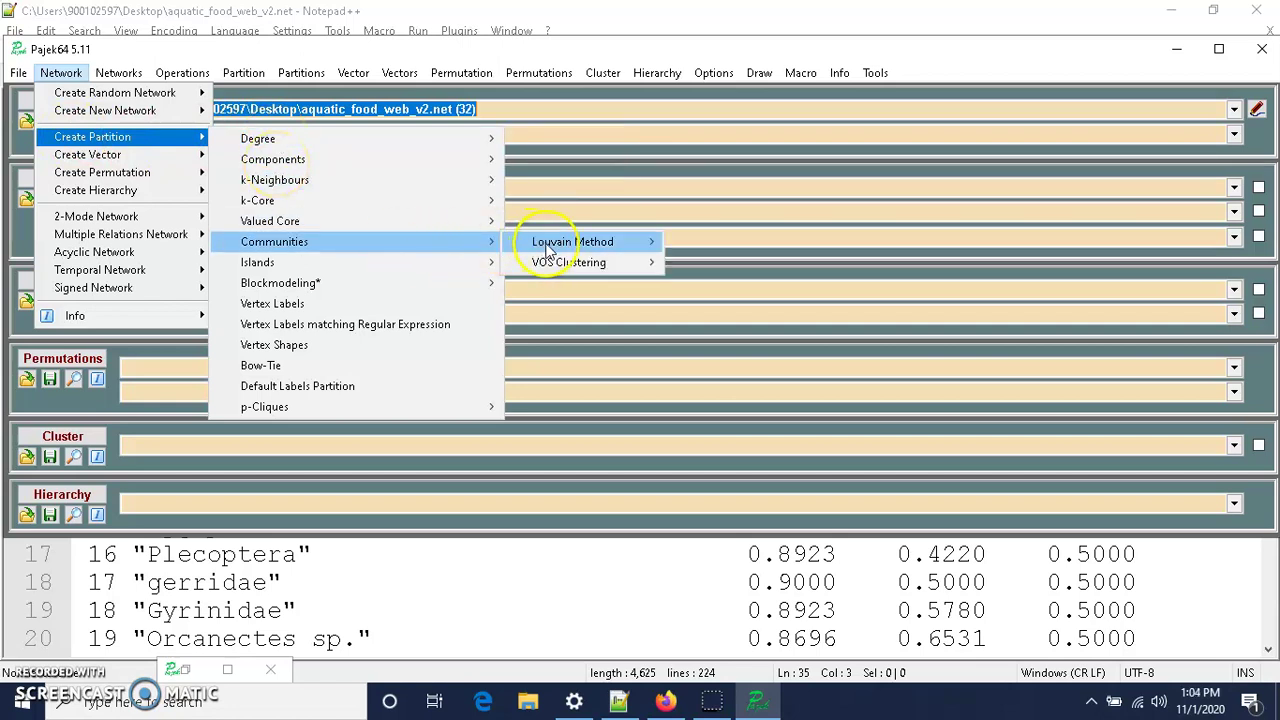
mouse_move(548, 250)
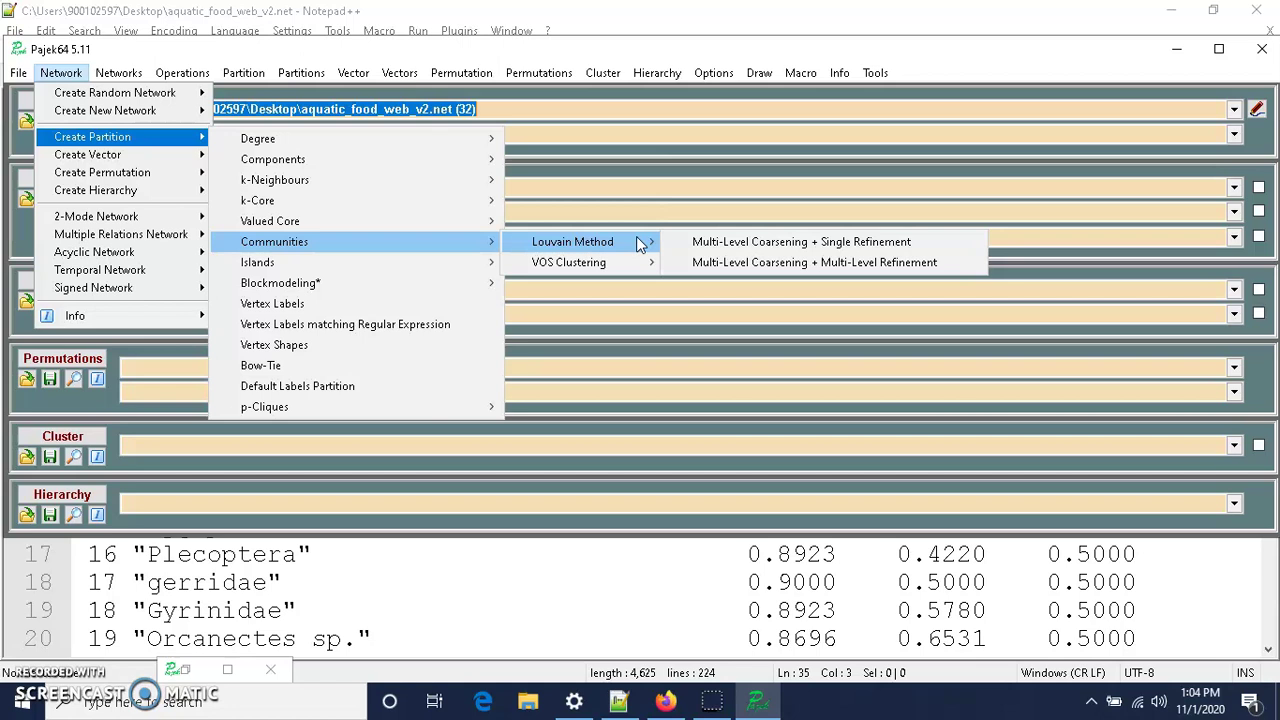
left_click(716, 249)
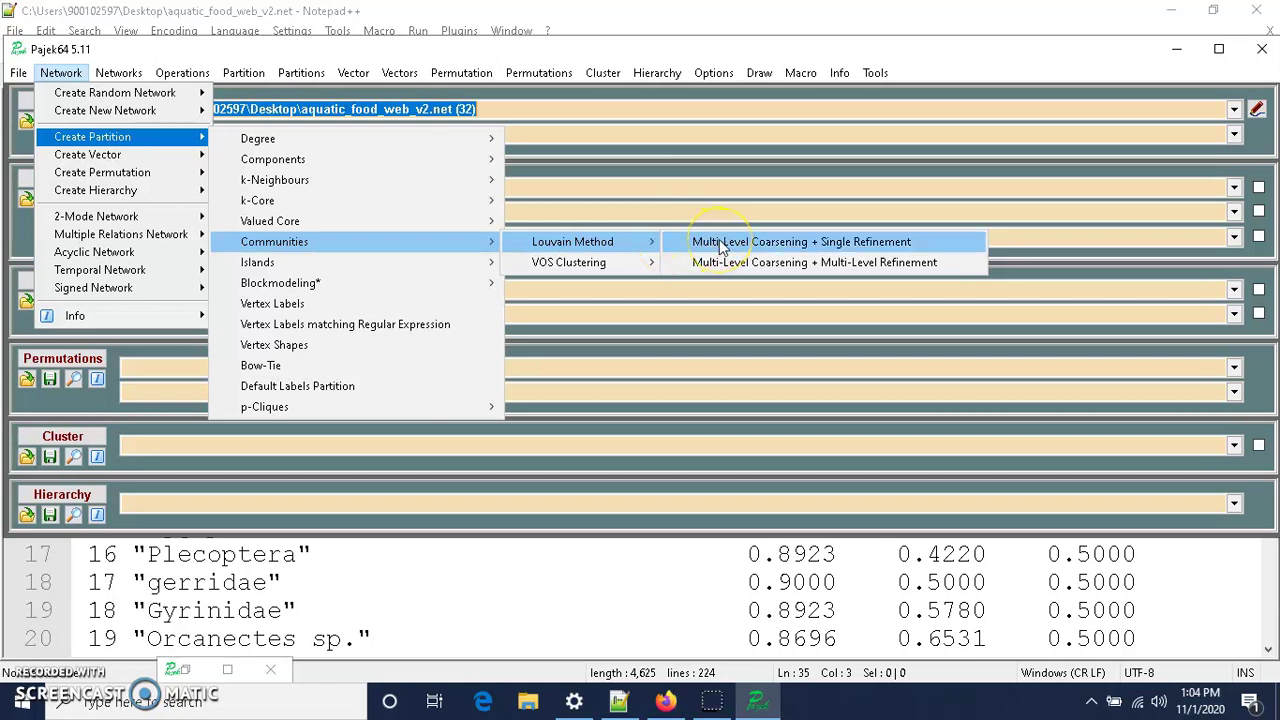
left_click(719, 241)
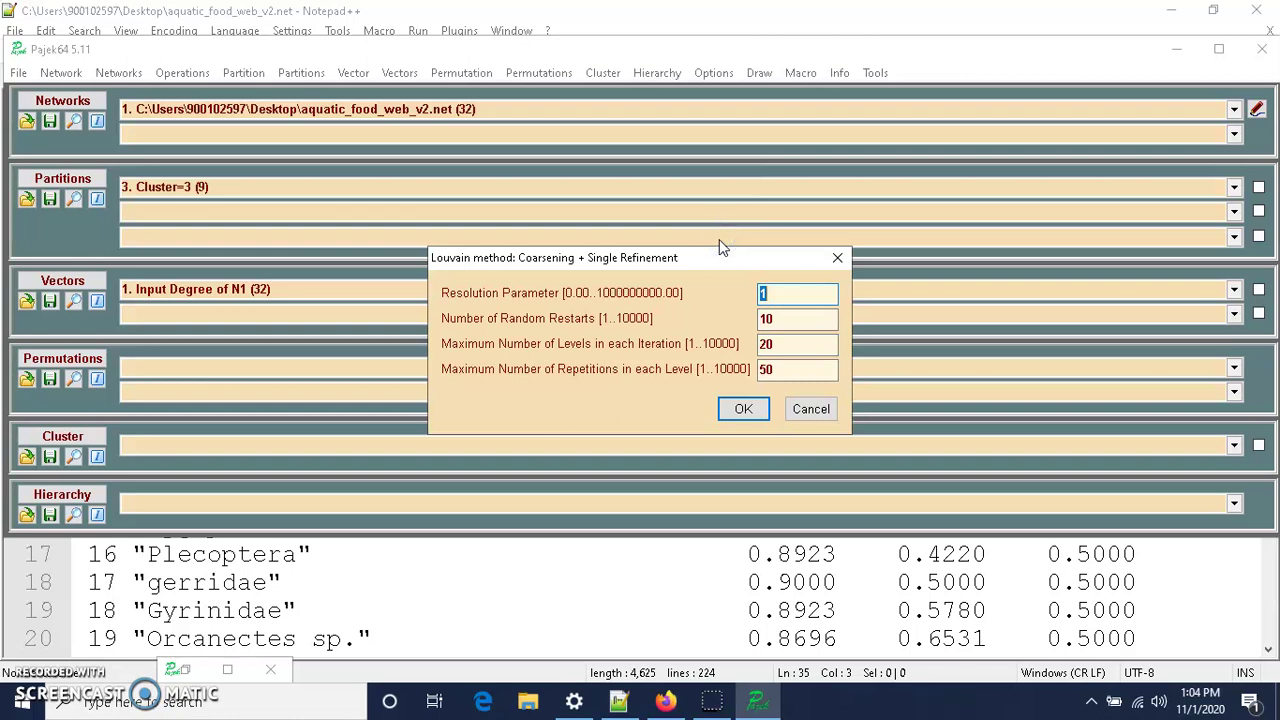
- Run Louvain with default parameters, yielding 3 communities with modularity Q=0.143823
left_click(741, 411)
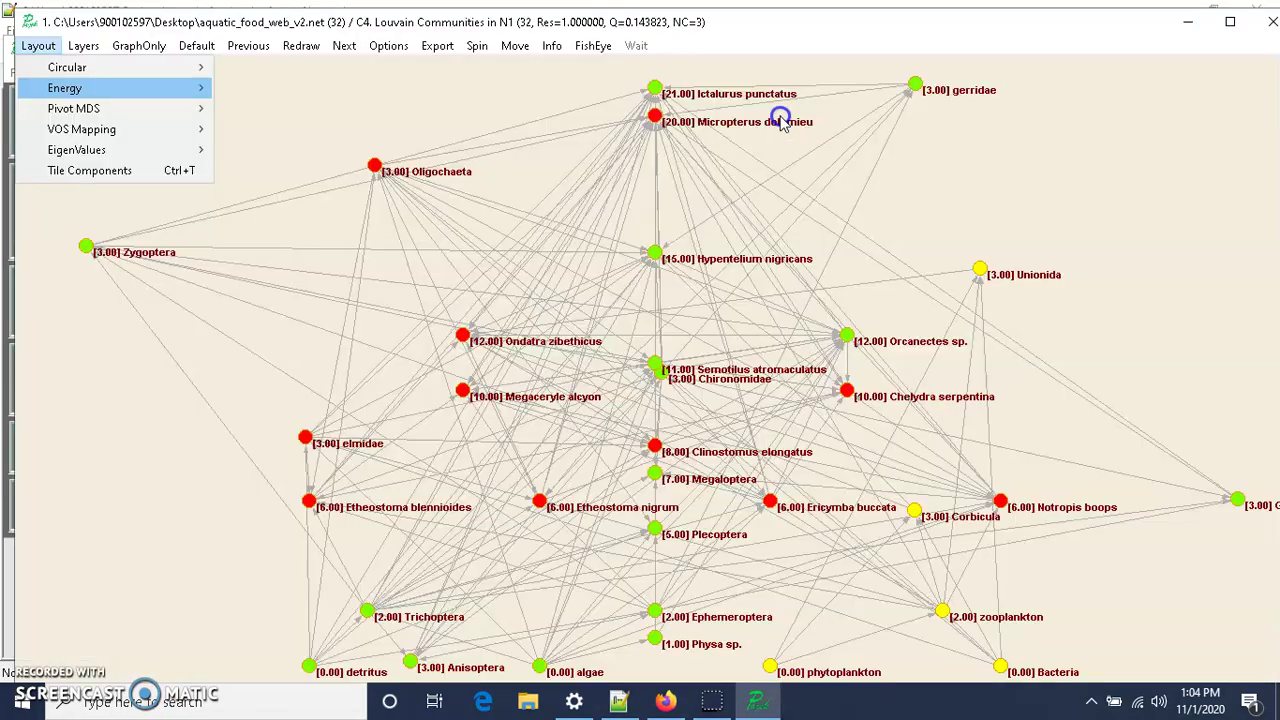
- Apply a free Kamada-Kawai layout so the yellow, red and green communities separate
mouse_move(64, 88)
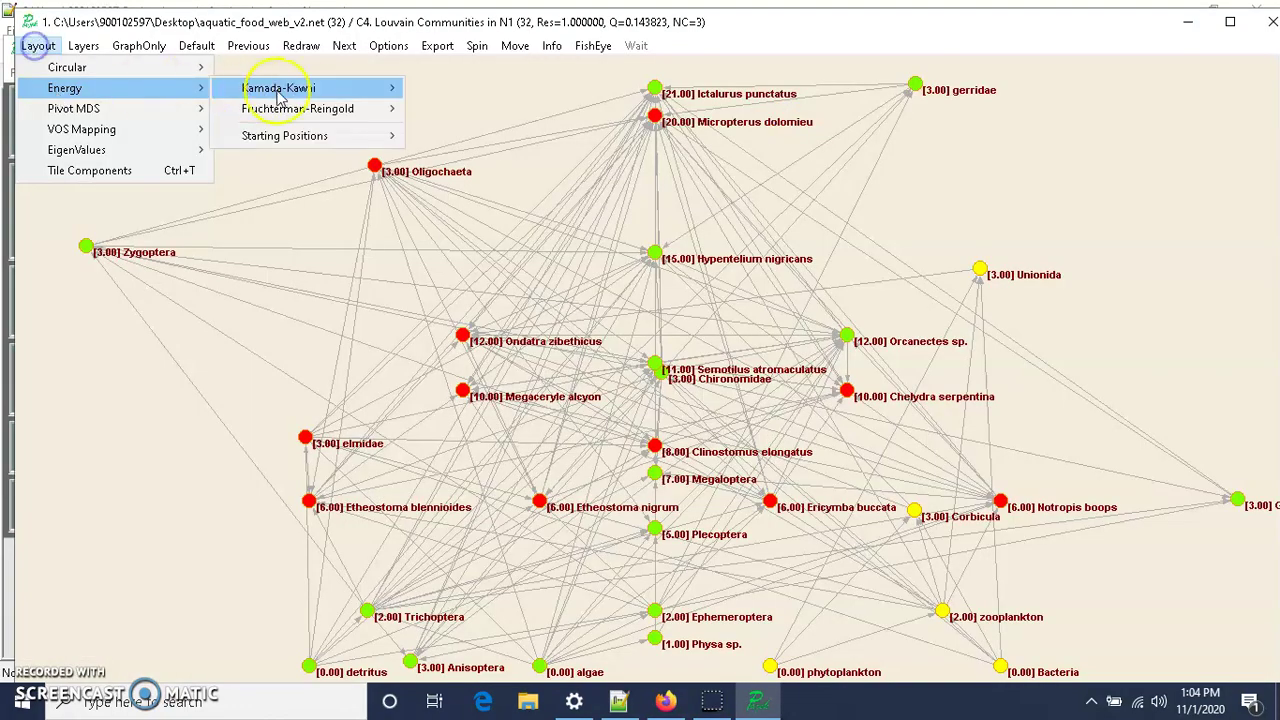
mouse_move(278, 88)
left_click(458, 92)
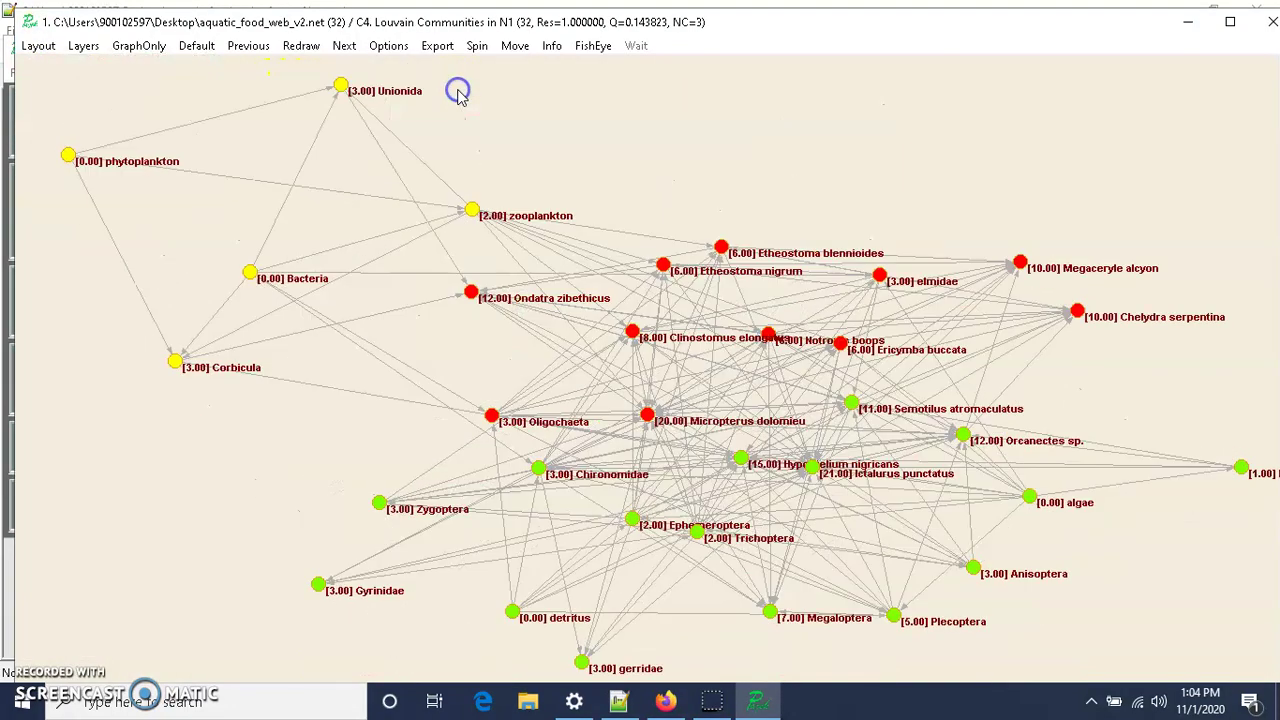
left_click(381, 374)
left_click_drag(594, 349, 1090, 130)
left_click(919, 241)
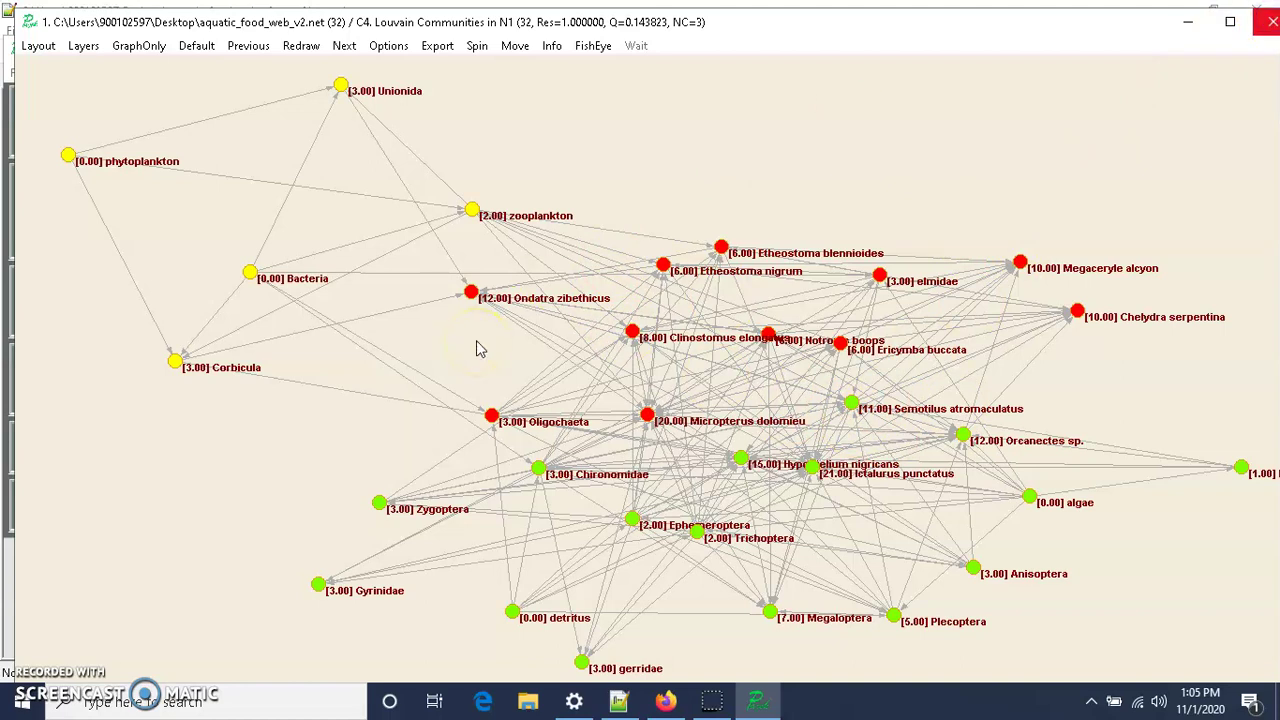
- Close the Draw window with Alt+F4 to return to the main Pajek window
key("alt+F4")
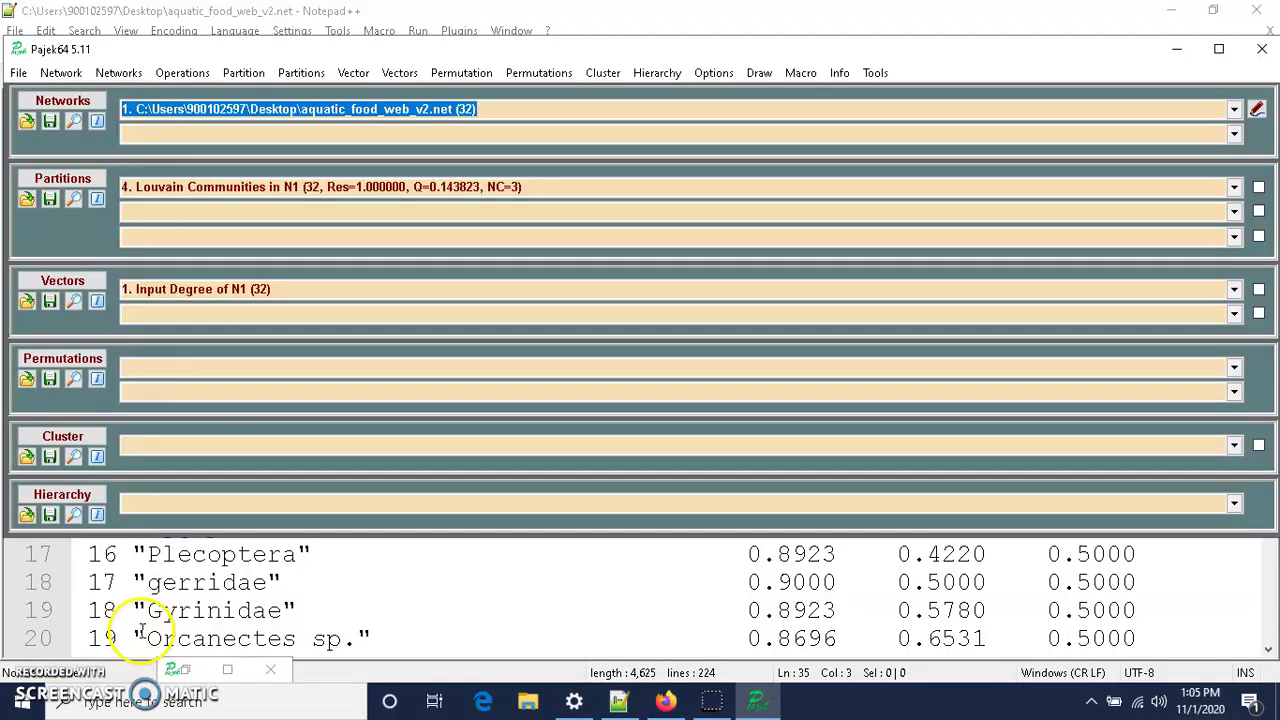